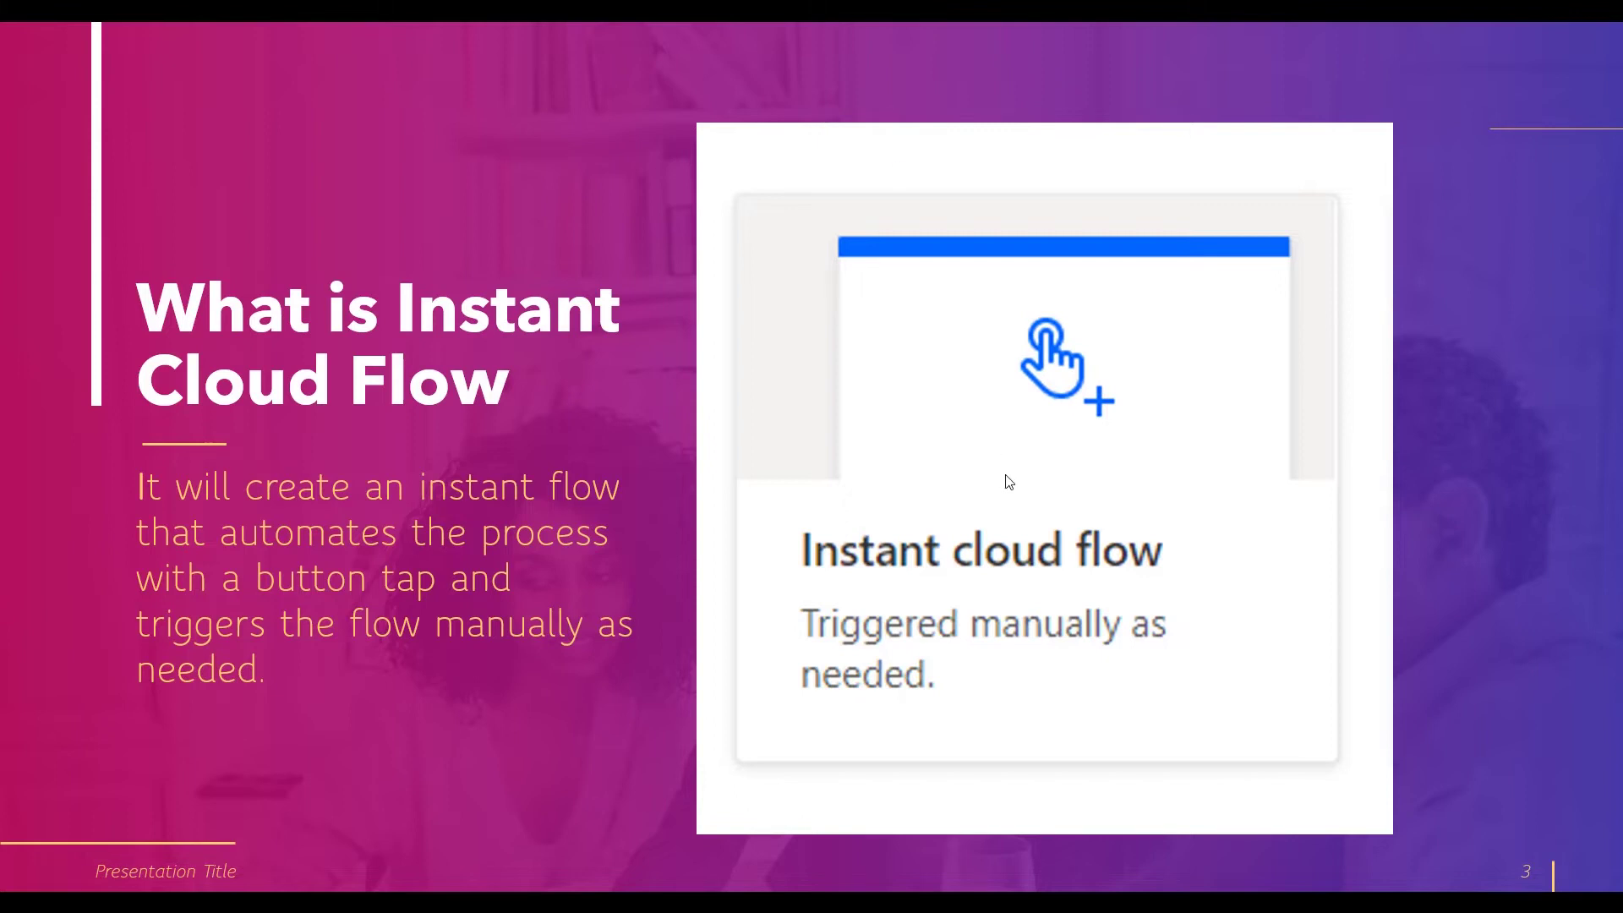
{"action": "key", "text": "Left"}
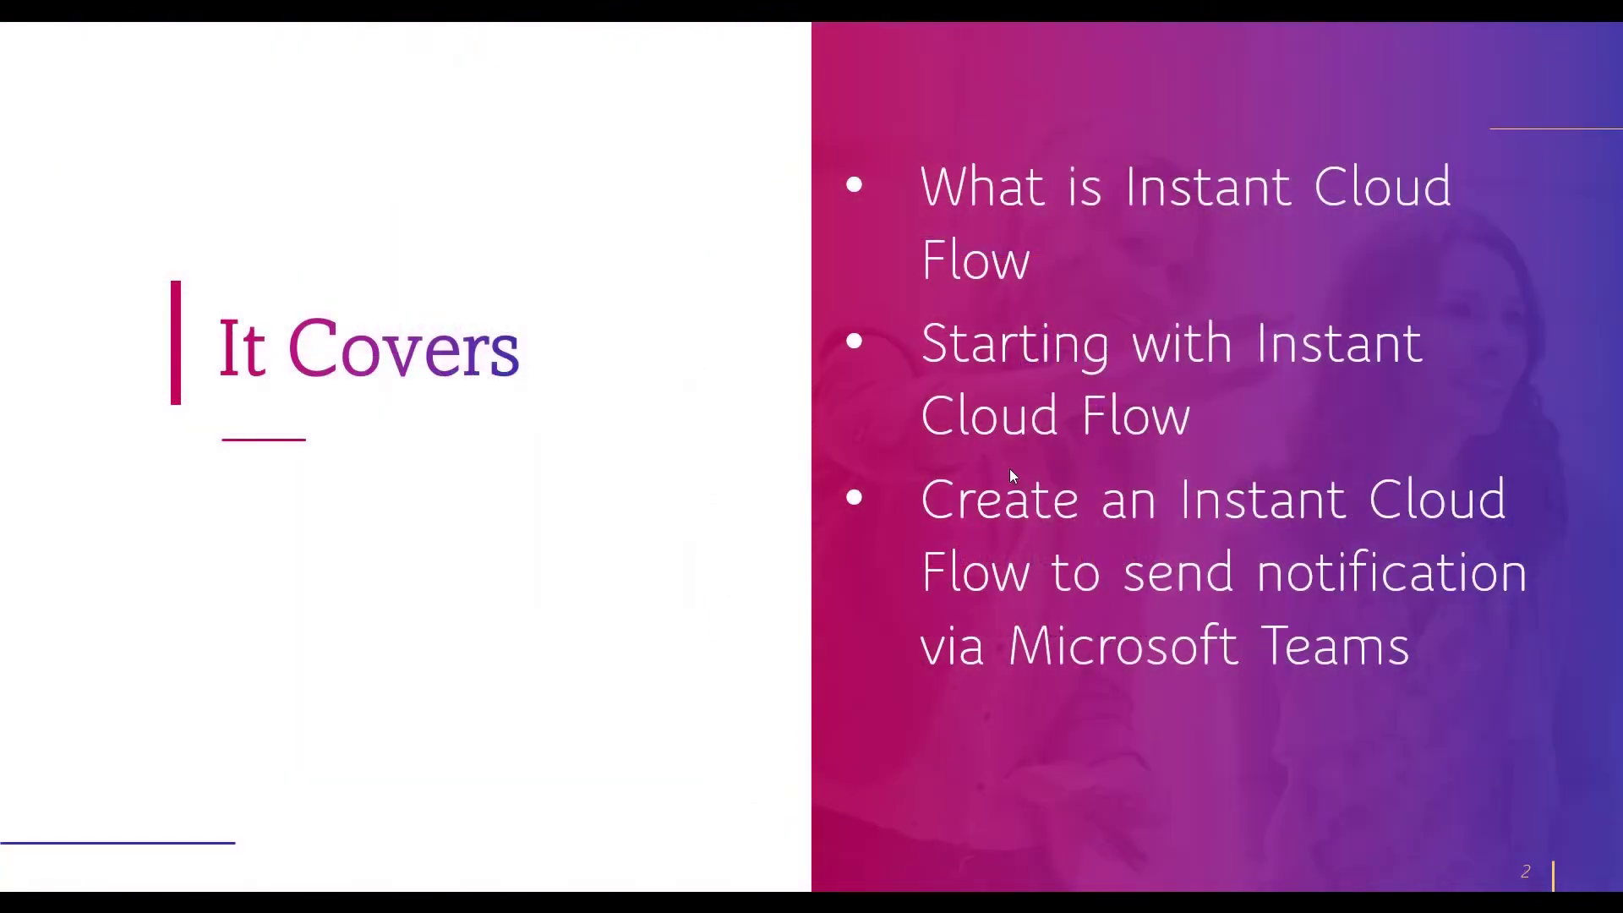
{"action": "key", "text": "Right"}
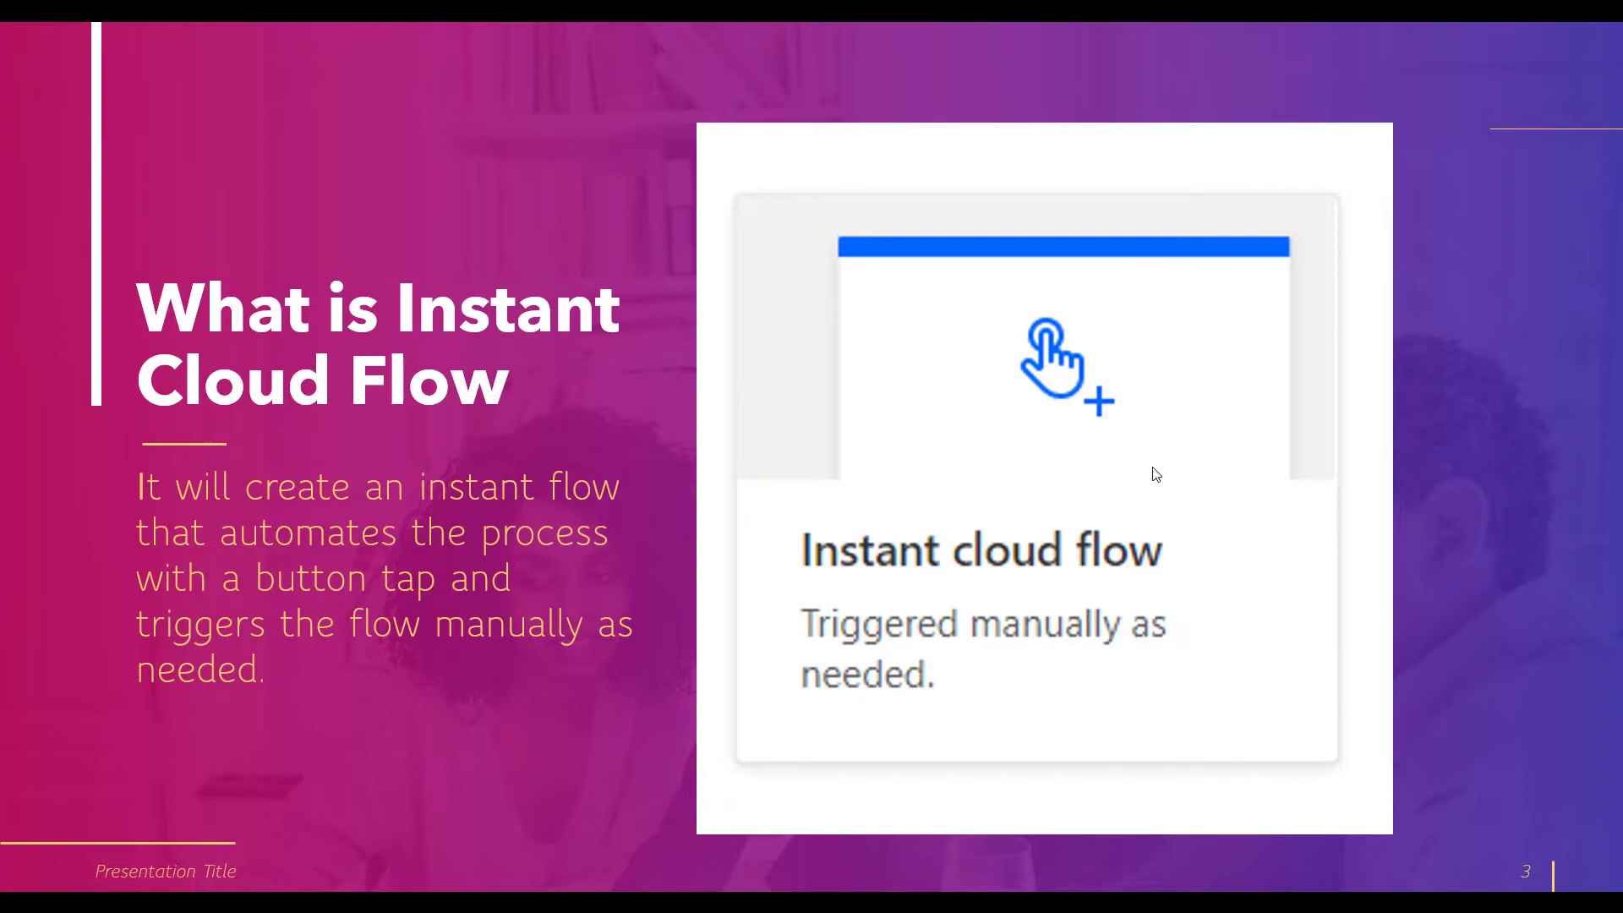
{"action": "key", "text": "Right"}
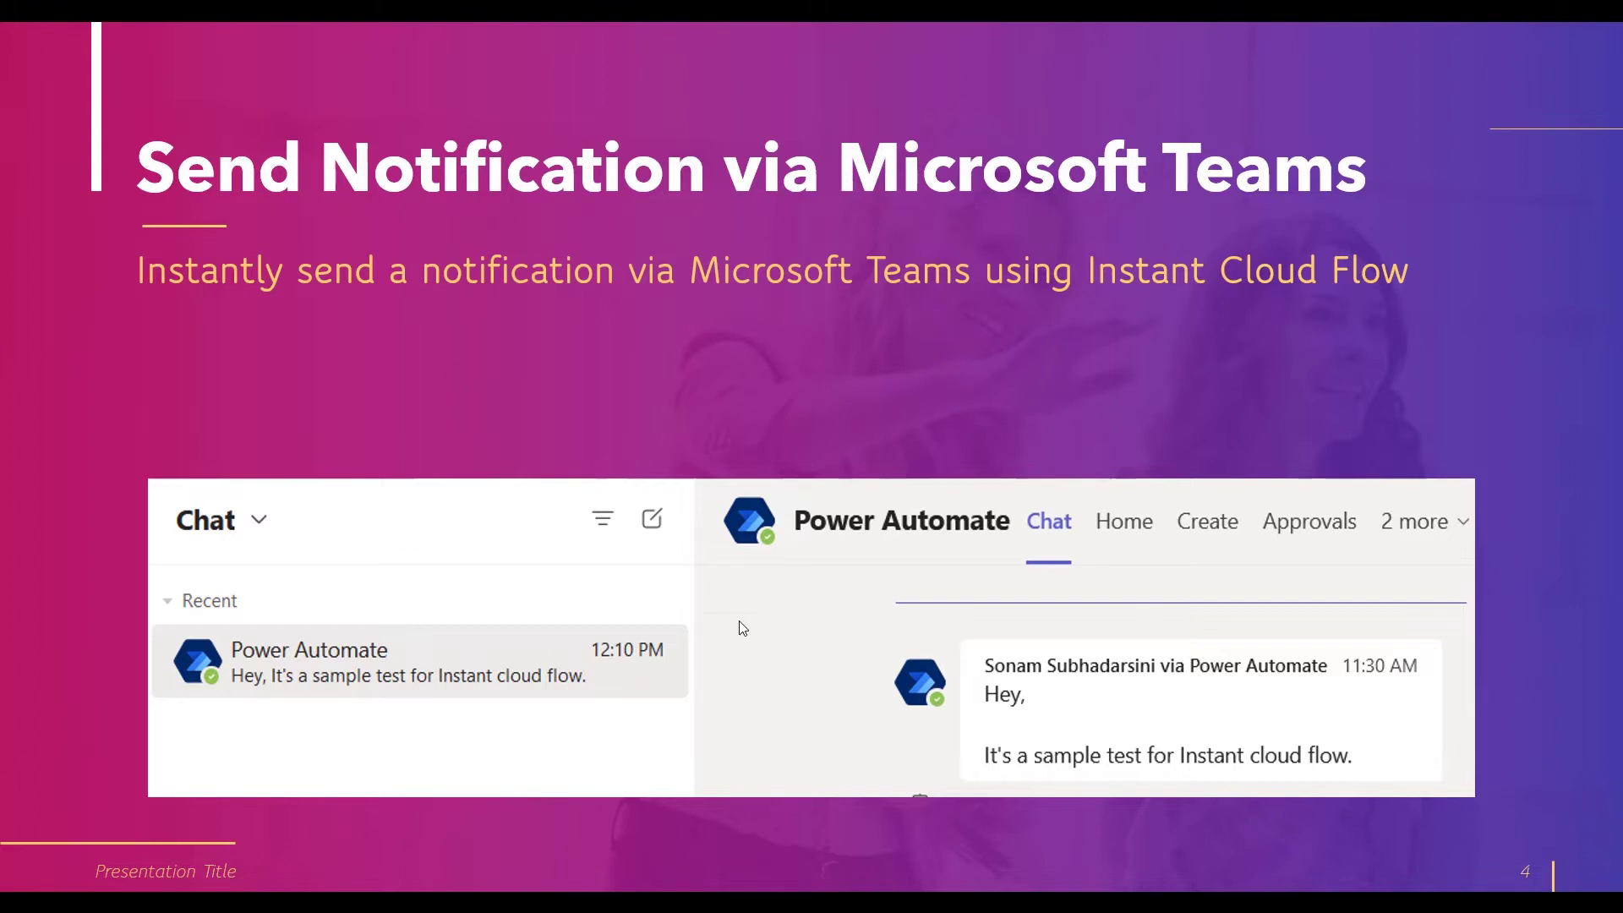
Switch from the presentation to the browser and bring up the Power Automate home page.
{"action": "key", "text": "alt+Tab"}
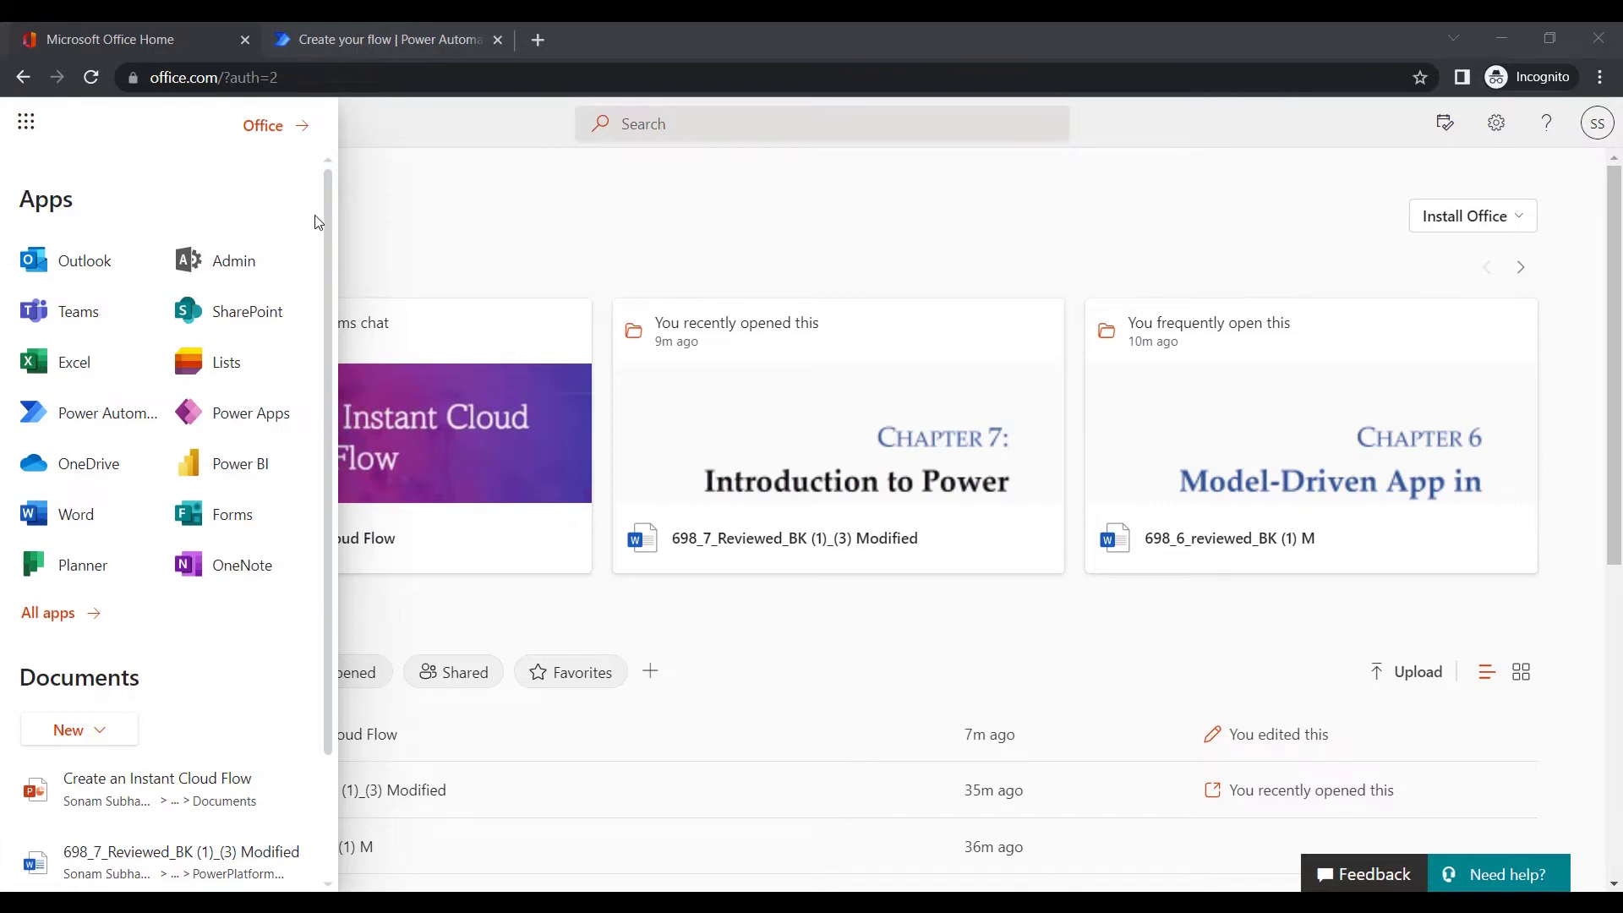
{"action": "left_click", "coordinate": [26, 123]}
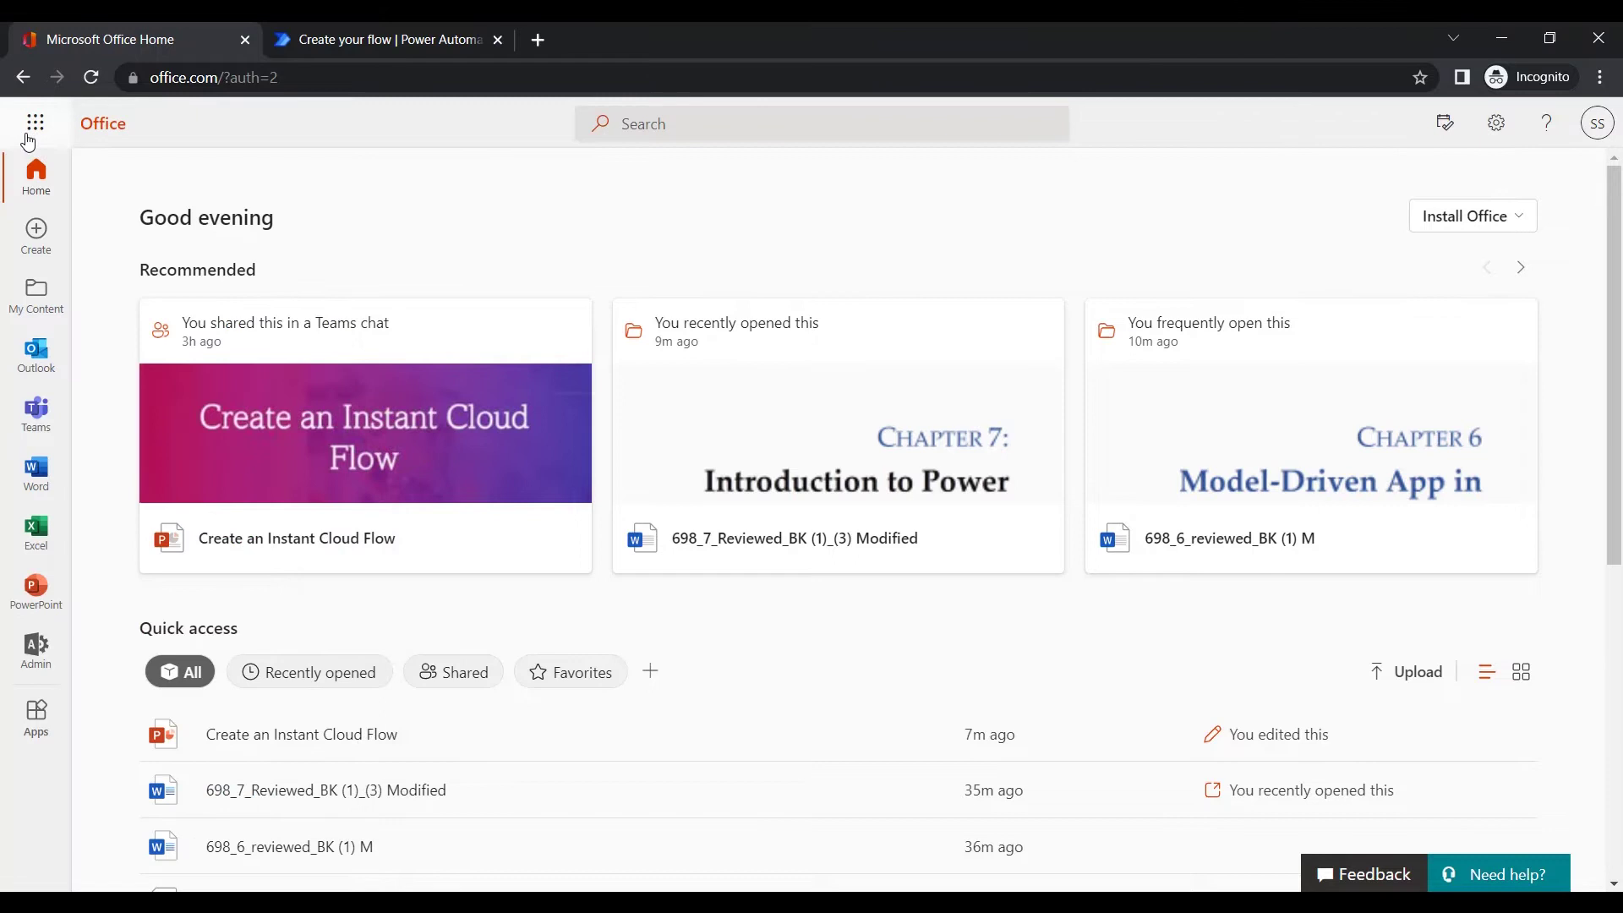
{"action": "left_click", "coordinate": [26, 123]}
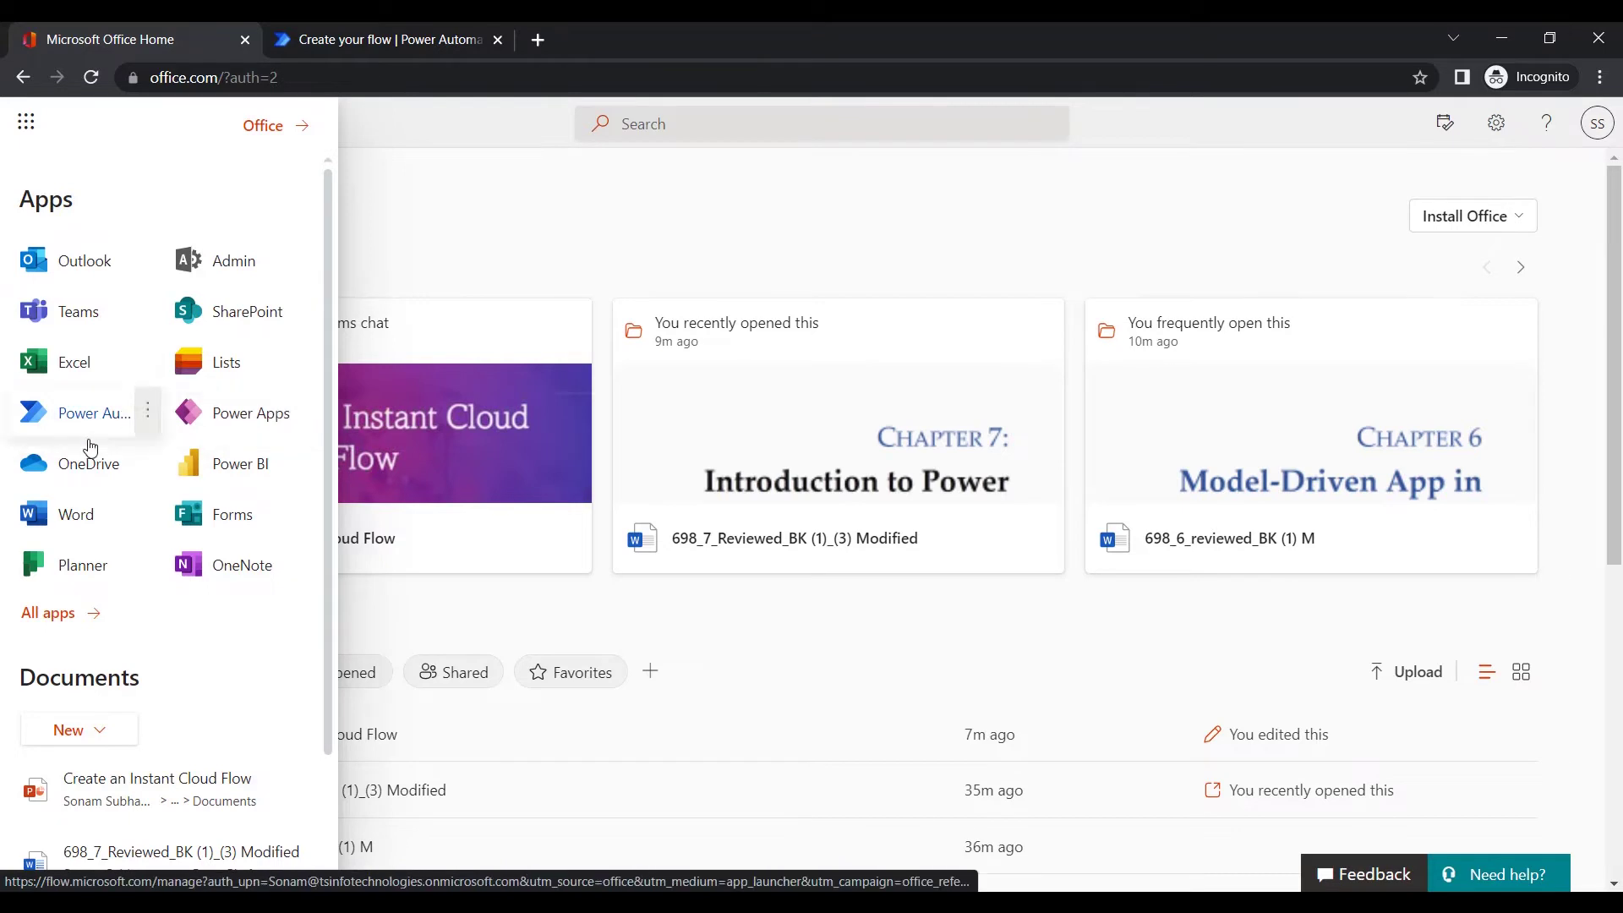
{"action": "left_click", "coordinate": [408, 246]}
{"action": "left_click", "coordinate": [375, 38]}
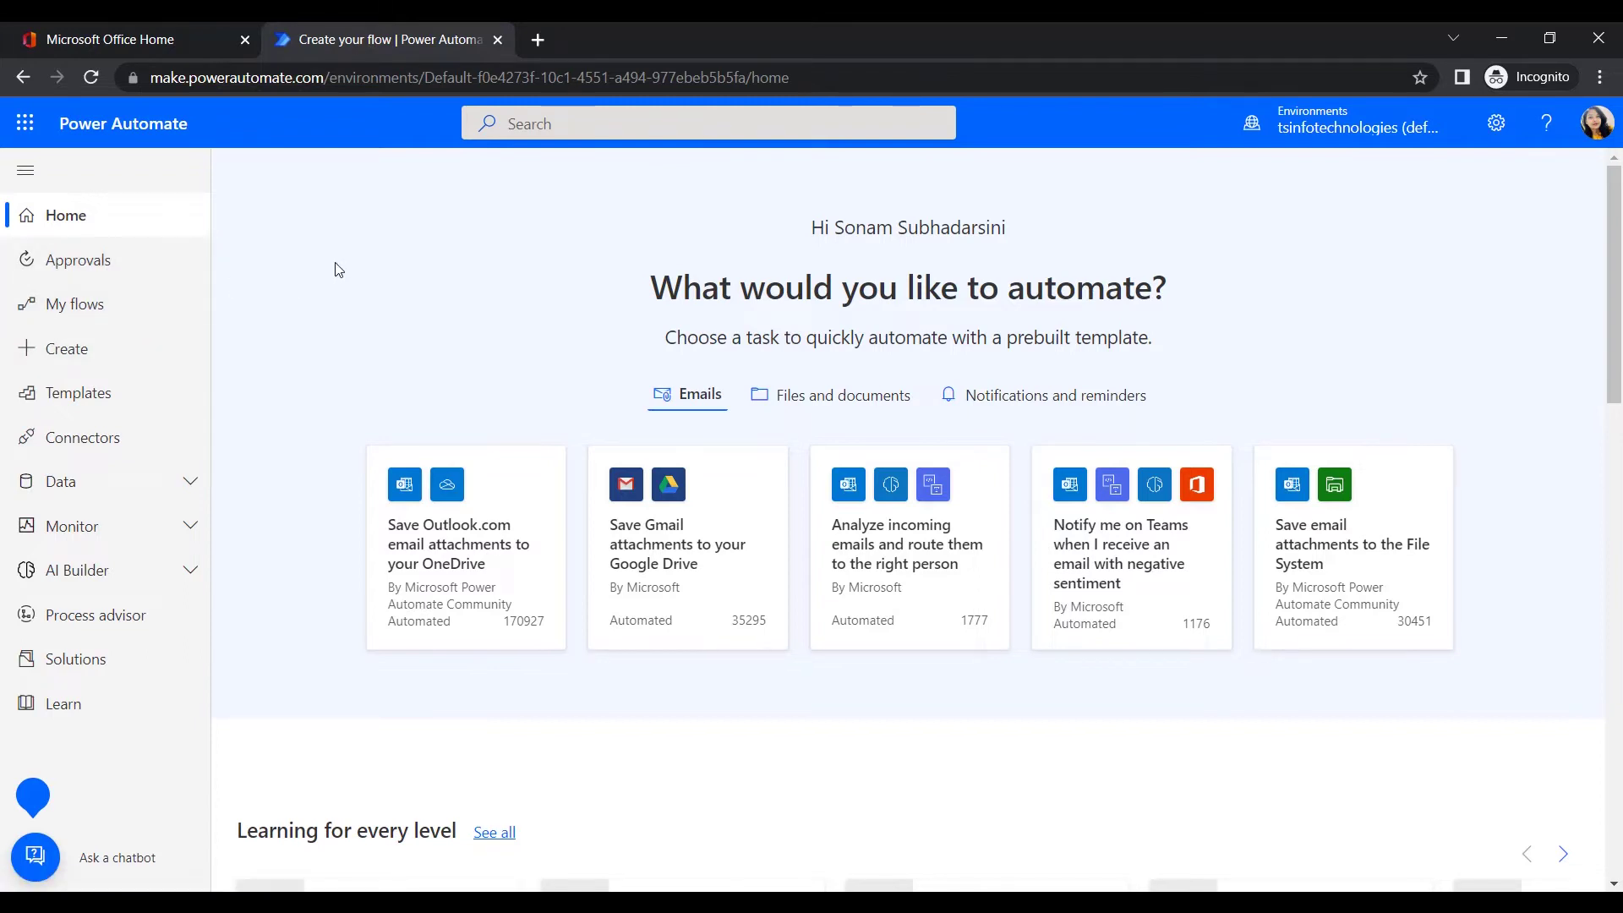
View the flow creation page and the new-flow options available in My flows.
{"action": "left_click", "coordinate": [113, 363]}
{"action": "left_click", "coordinate": [120, 316]}
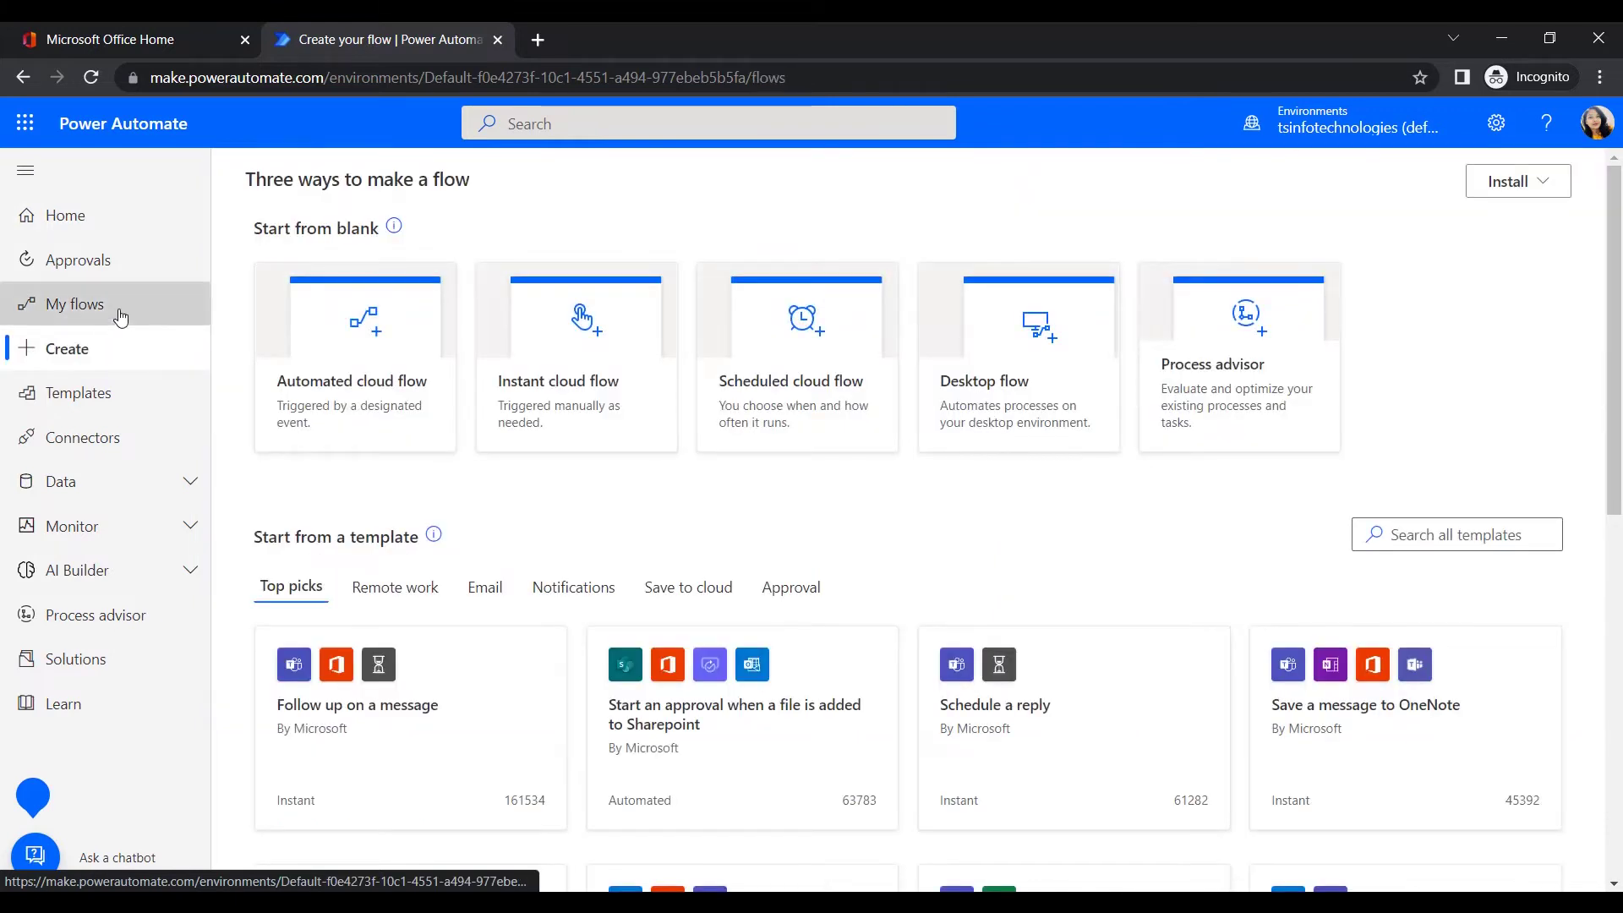
{"action": "left_click", "coordinate": [280, 187]}
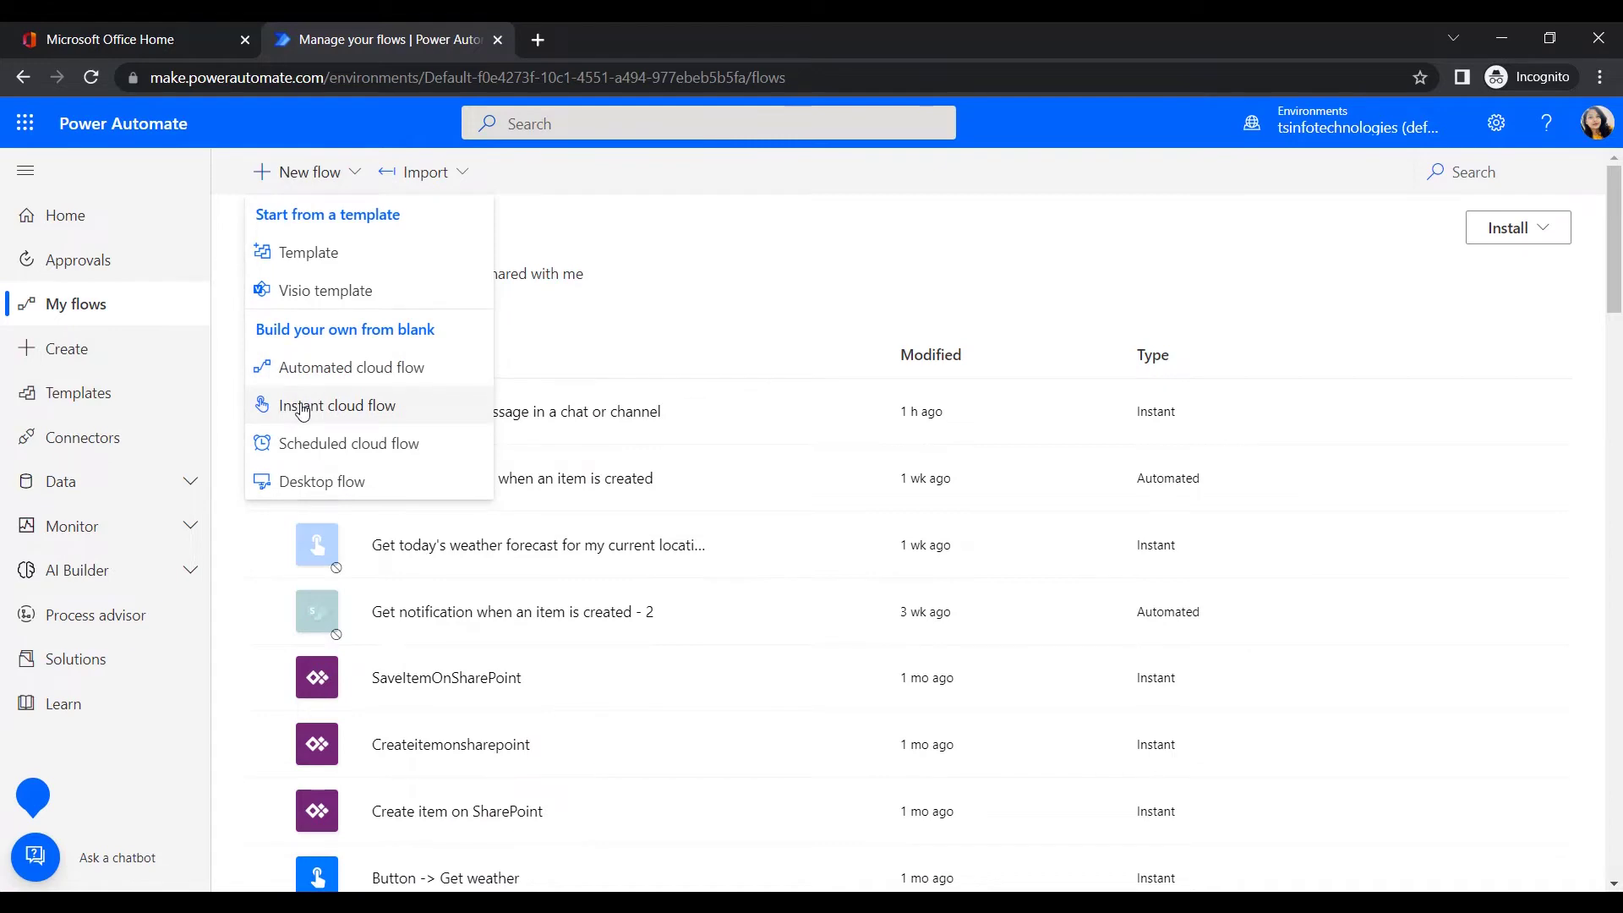
Start a blank instant cloud flow and choose "Manually trigger a flow" as its trigger.
{"action": "left_click", "coordinate": [111, 352]}
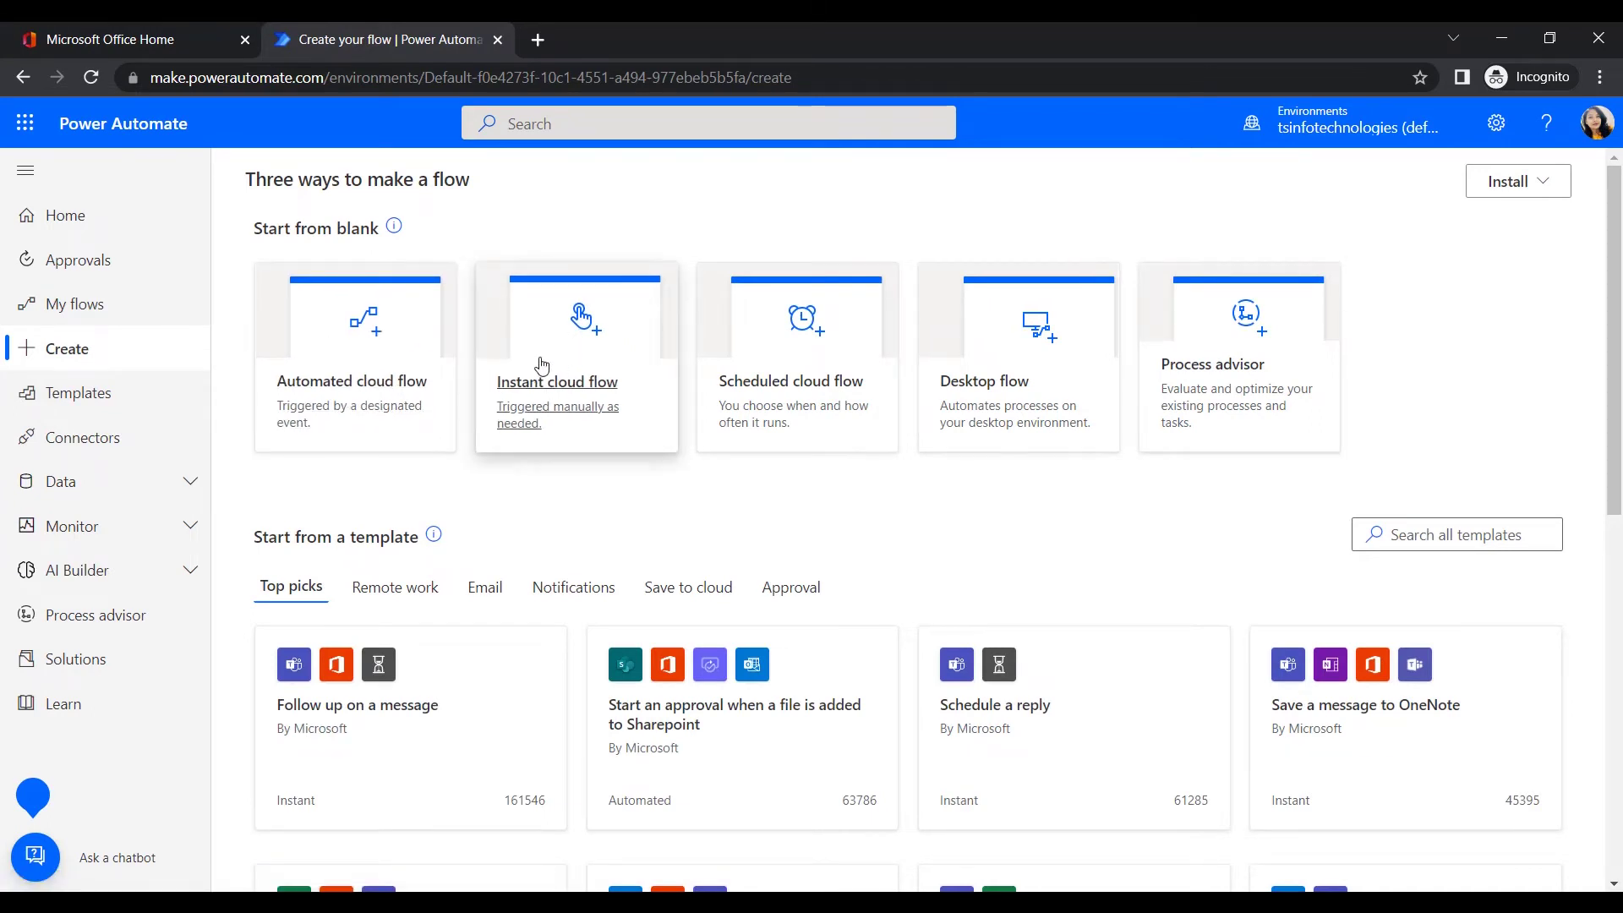
{"action": "left_click", "coordinate": [565, 368]}
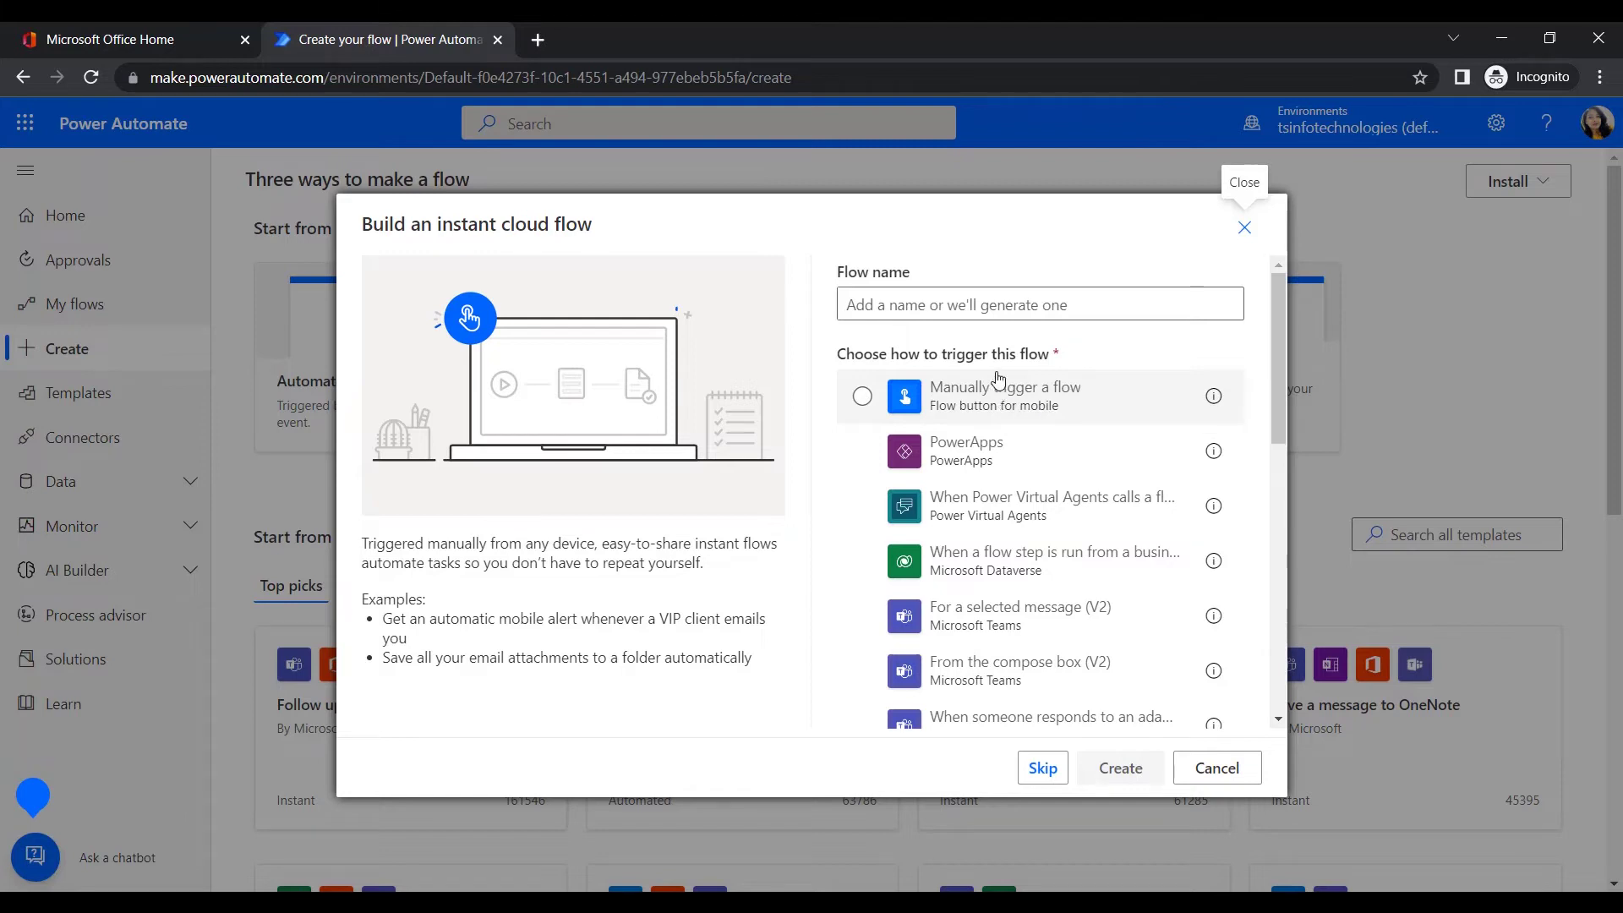
{"action": "left_click", "coordinate": [1025, 404]}
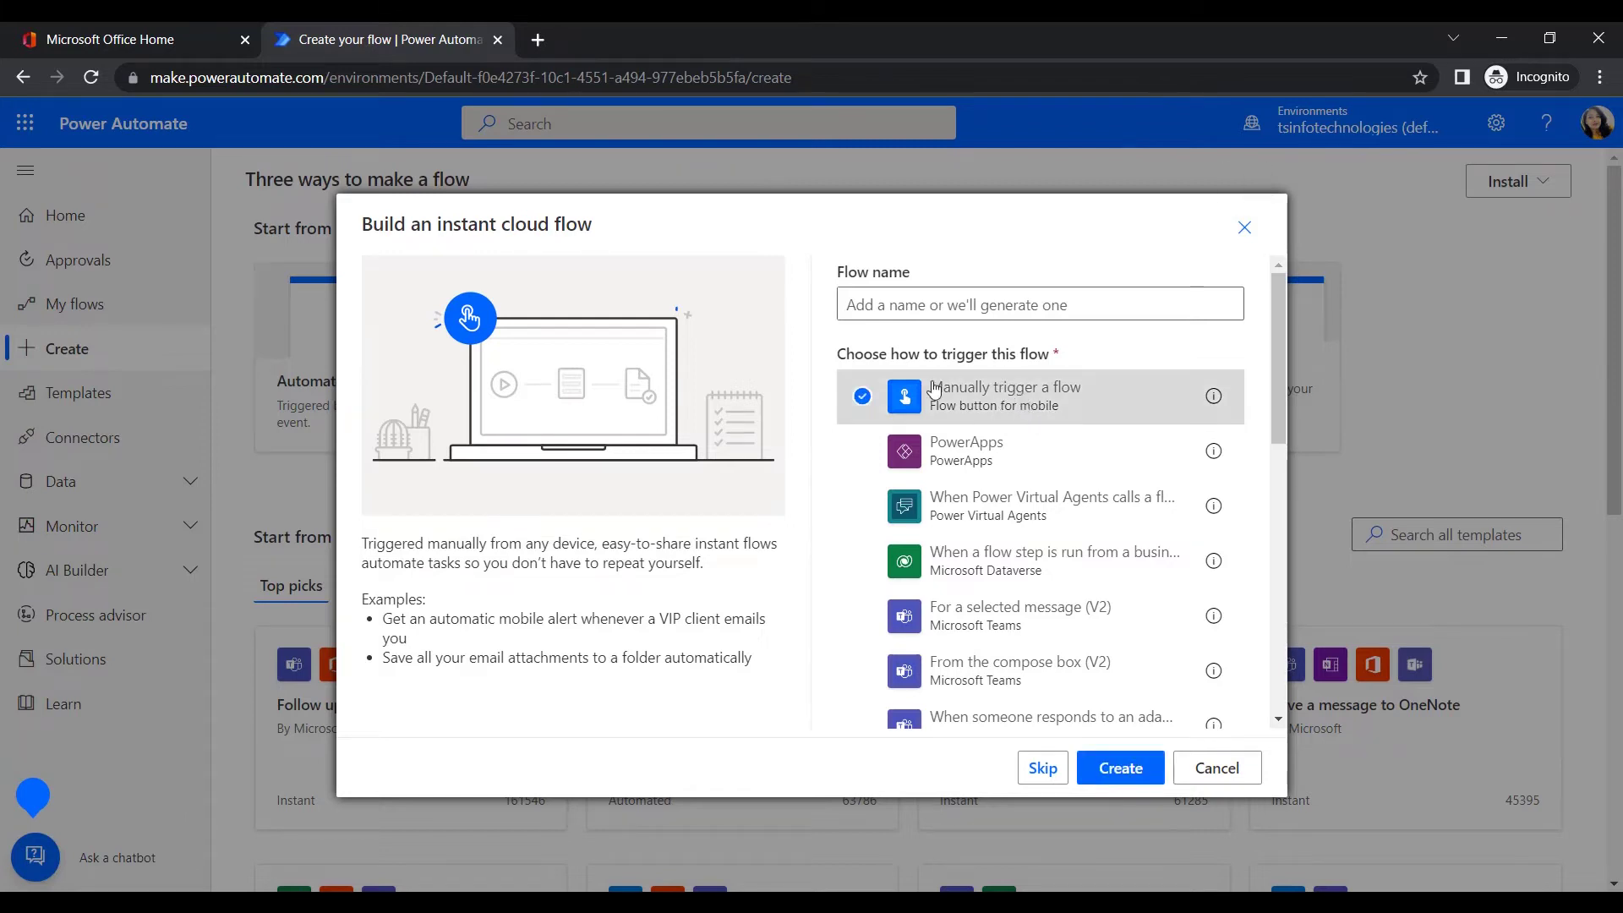
Name the flow "Send notification via Teams" and create it.
{"action": "left_click", "coordinate": [994, 317]}
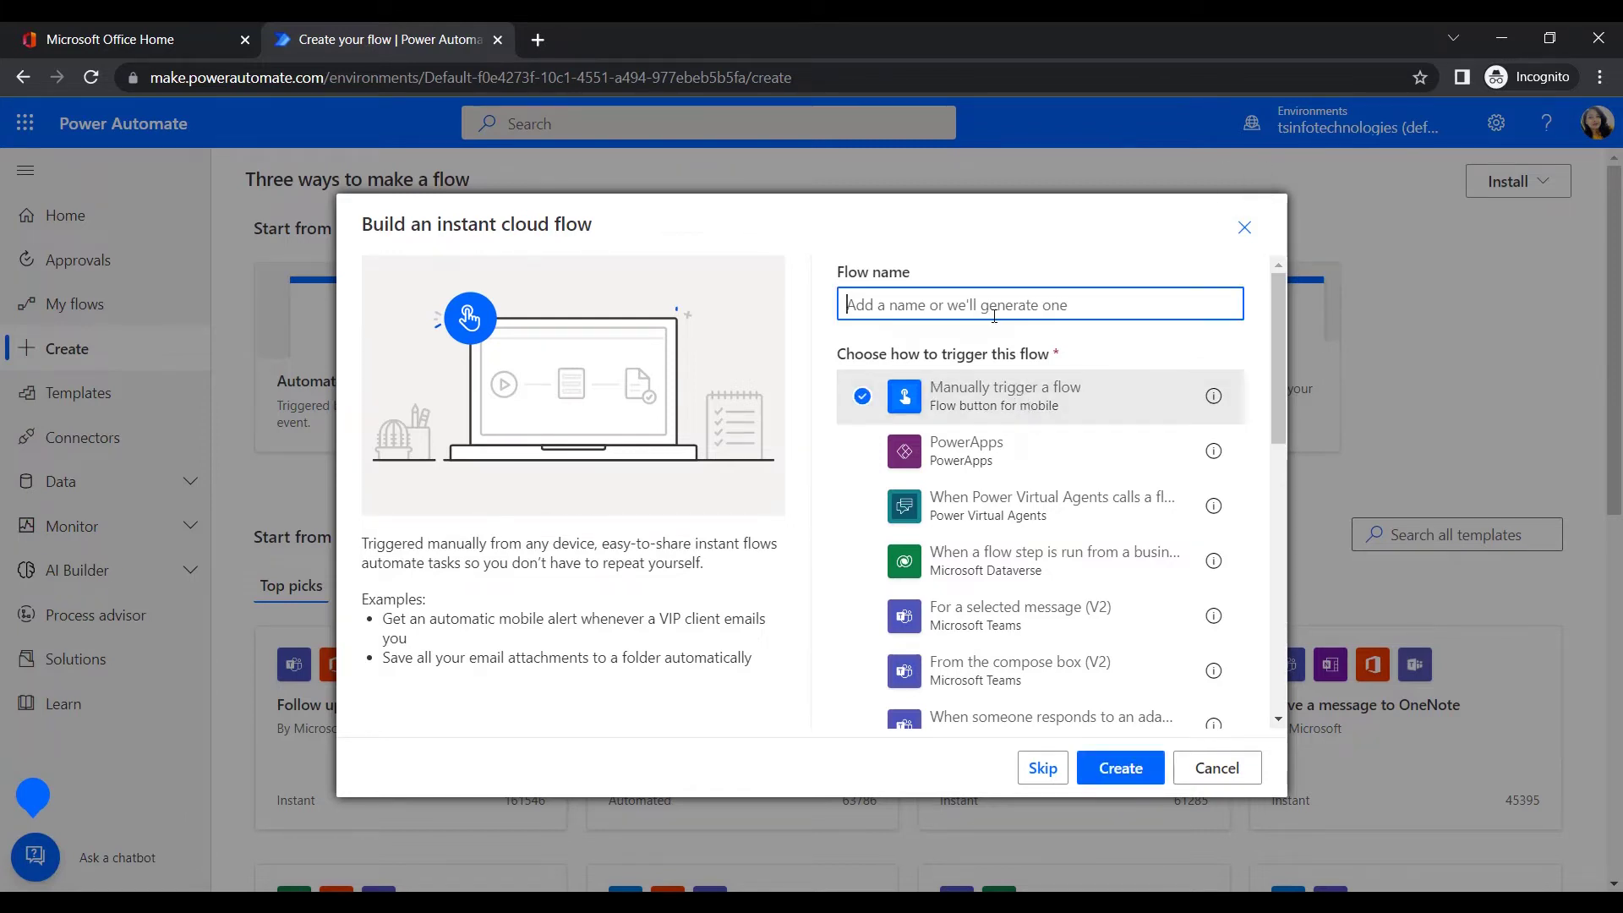
{"action": "type", "text": "Send "}
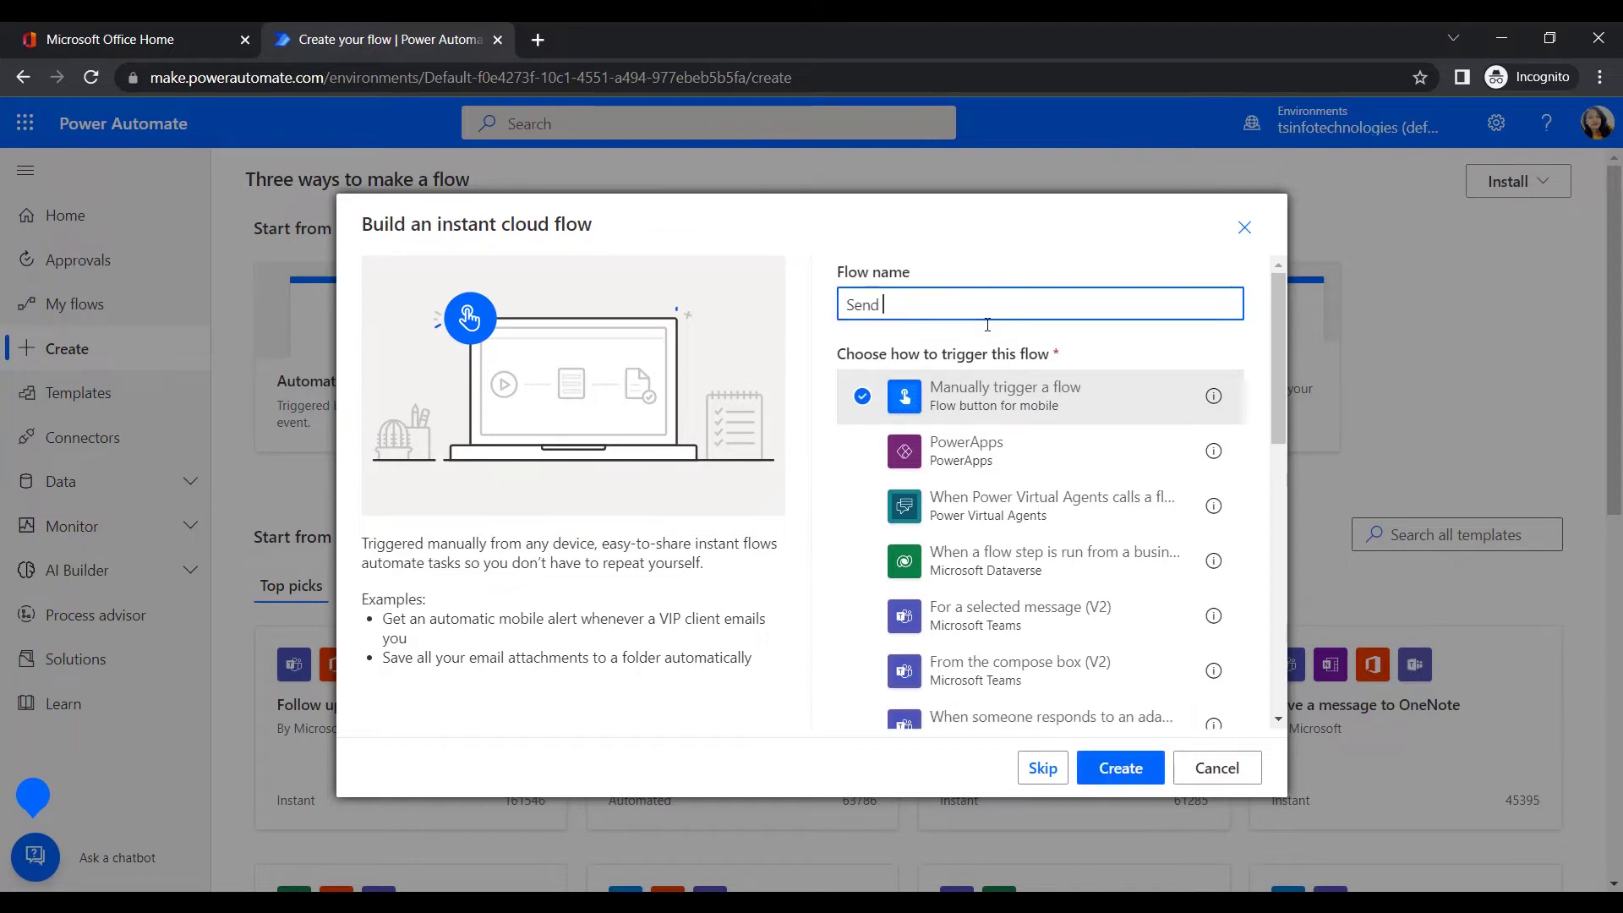
{"action": "type", "text": "notification via teams"}
{"action": "left_click", "coordinate": [991, 304]}
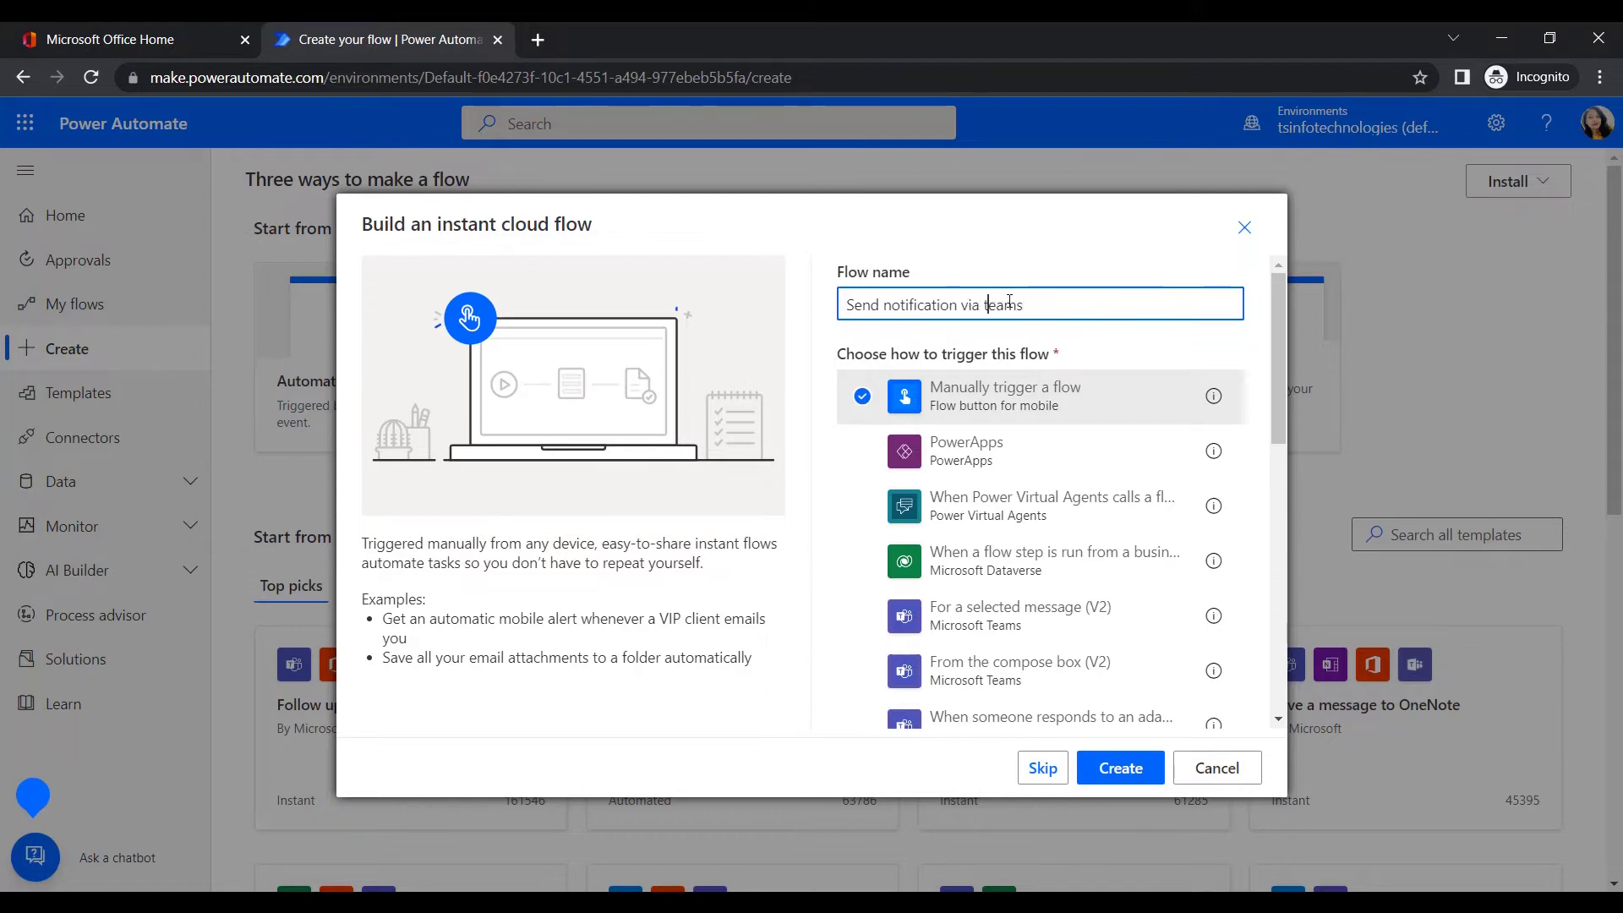
{"action": "key", "text": "BackSpace"}
{"action": "type", "text": "T"}
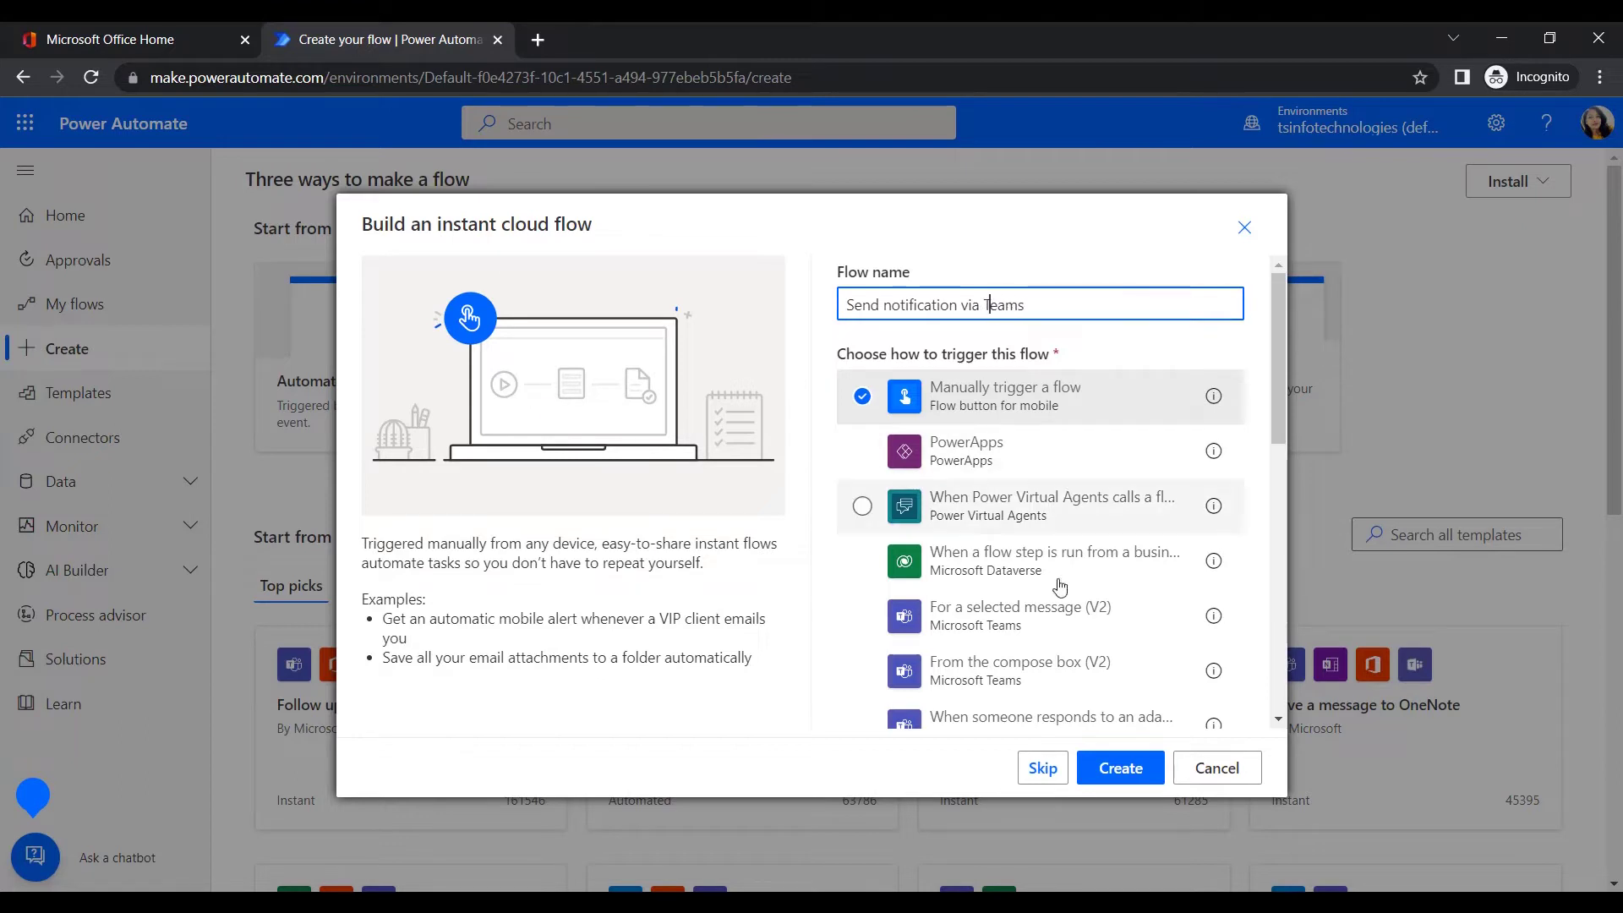
{"action": "left_click", "coordinate": [1120, 769]}
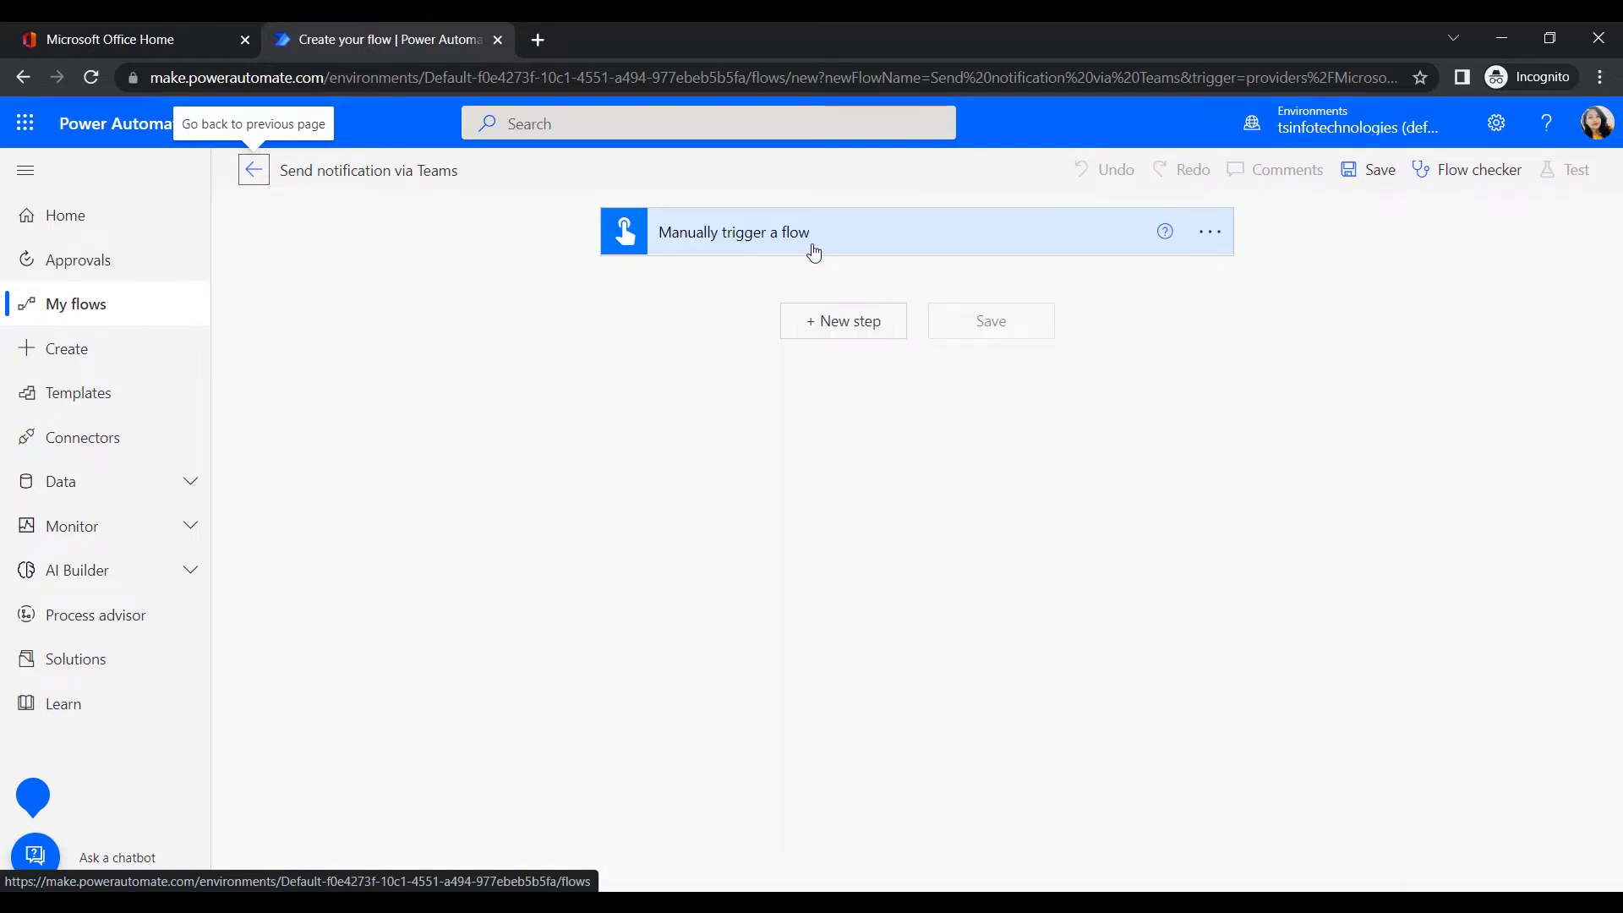
Expand the manual trigger and review the types of user input it offers.
{"action": "left_click", "coordinate": [812, 247]}
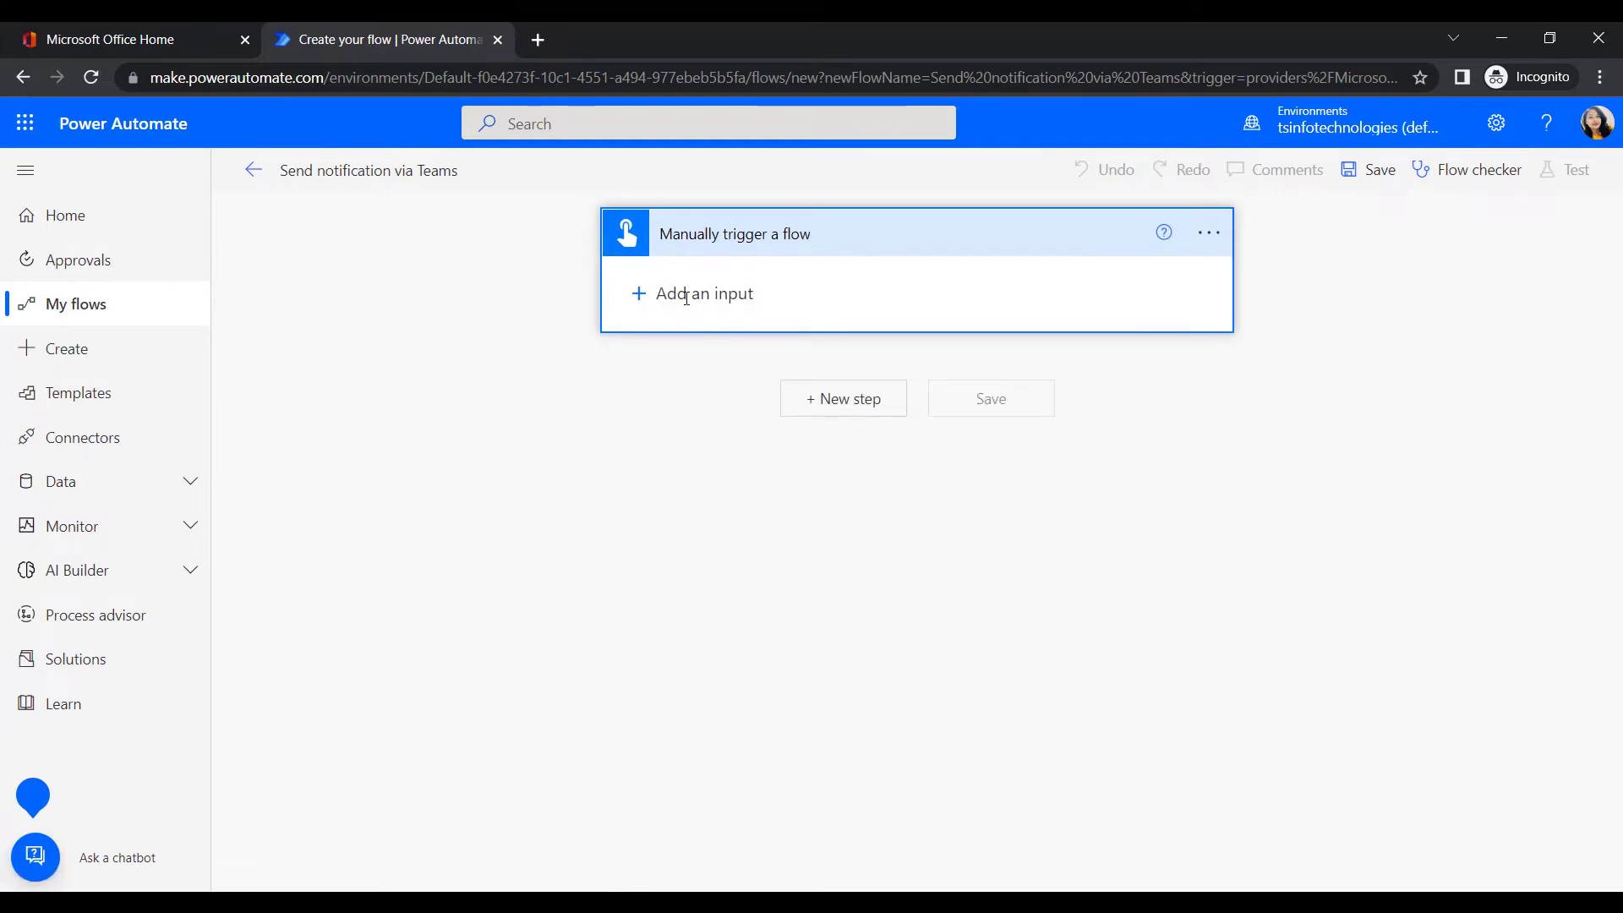
{"action": "left_click", "coordinate": [639, 294]}
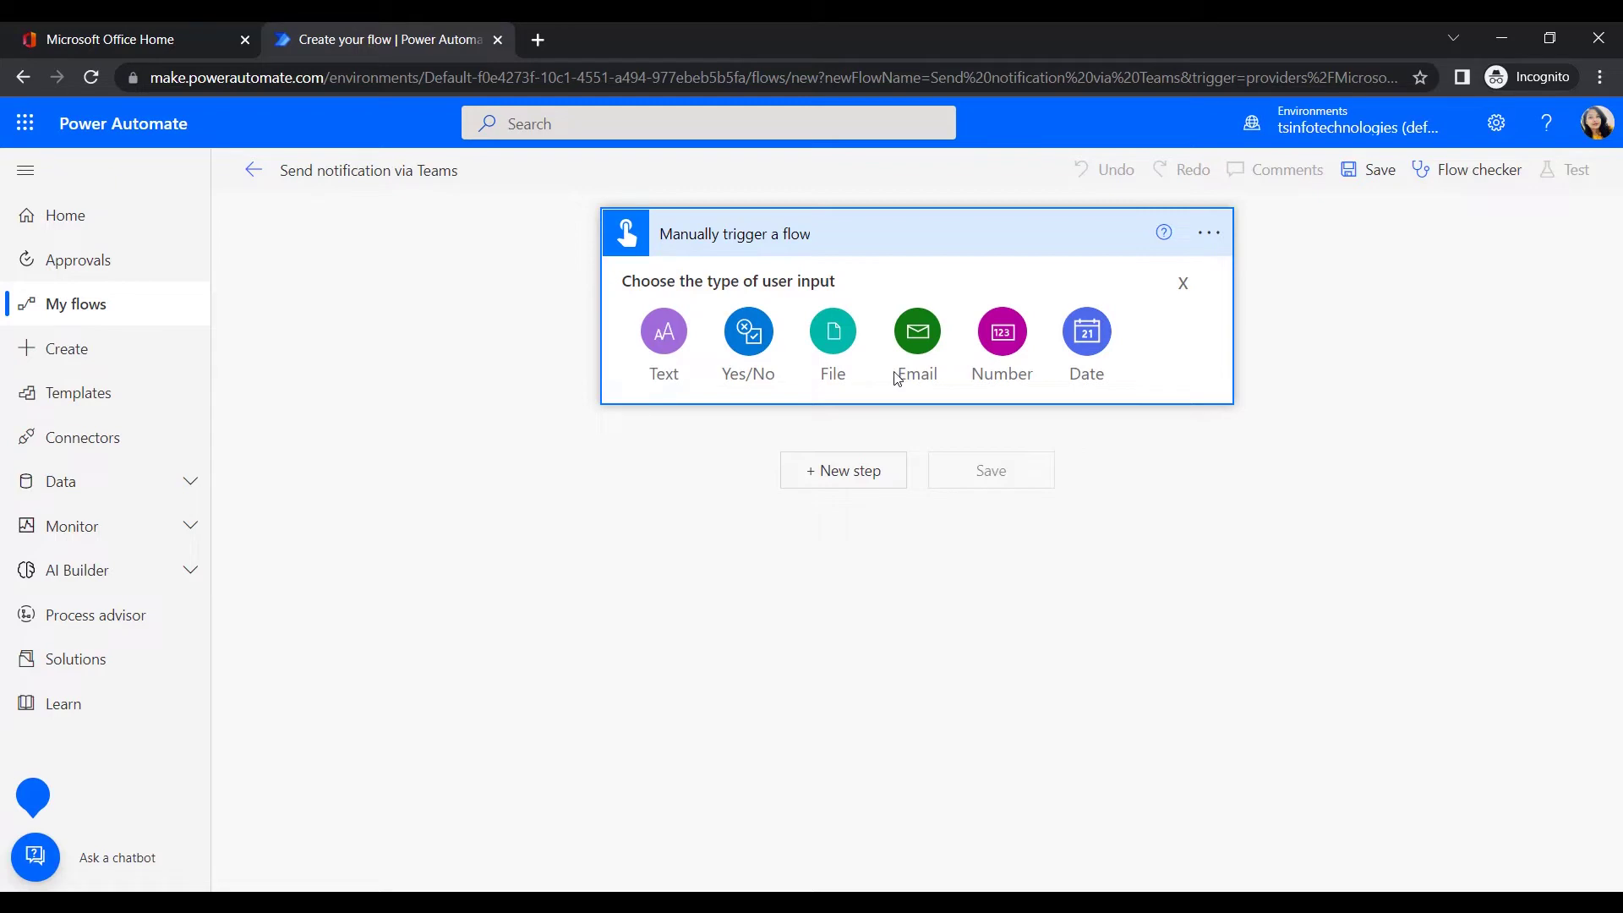
{"action": "left_click", "coordinate": [1183, 284]}
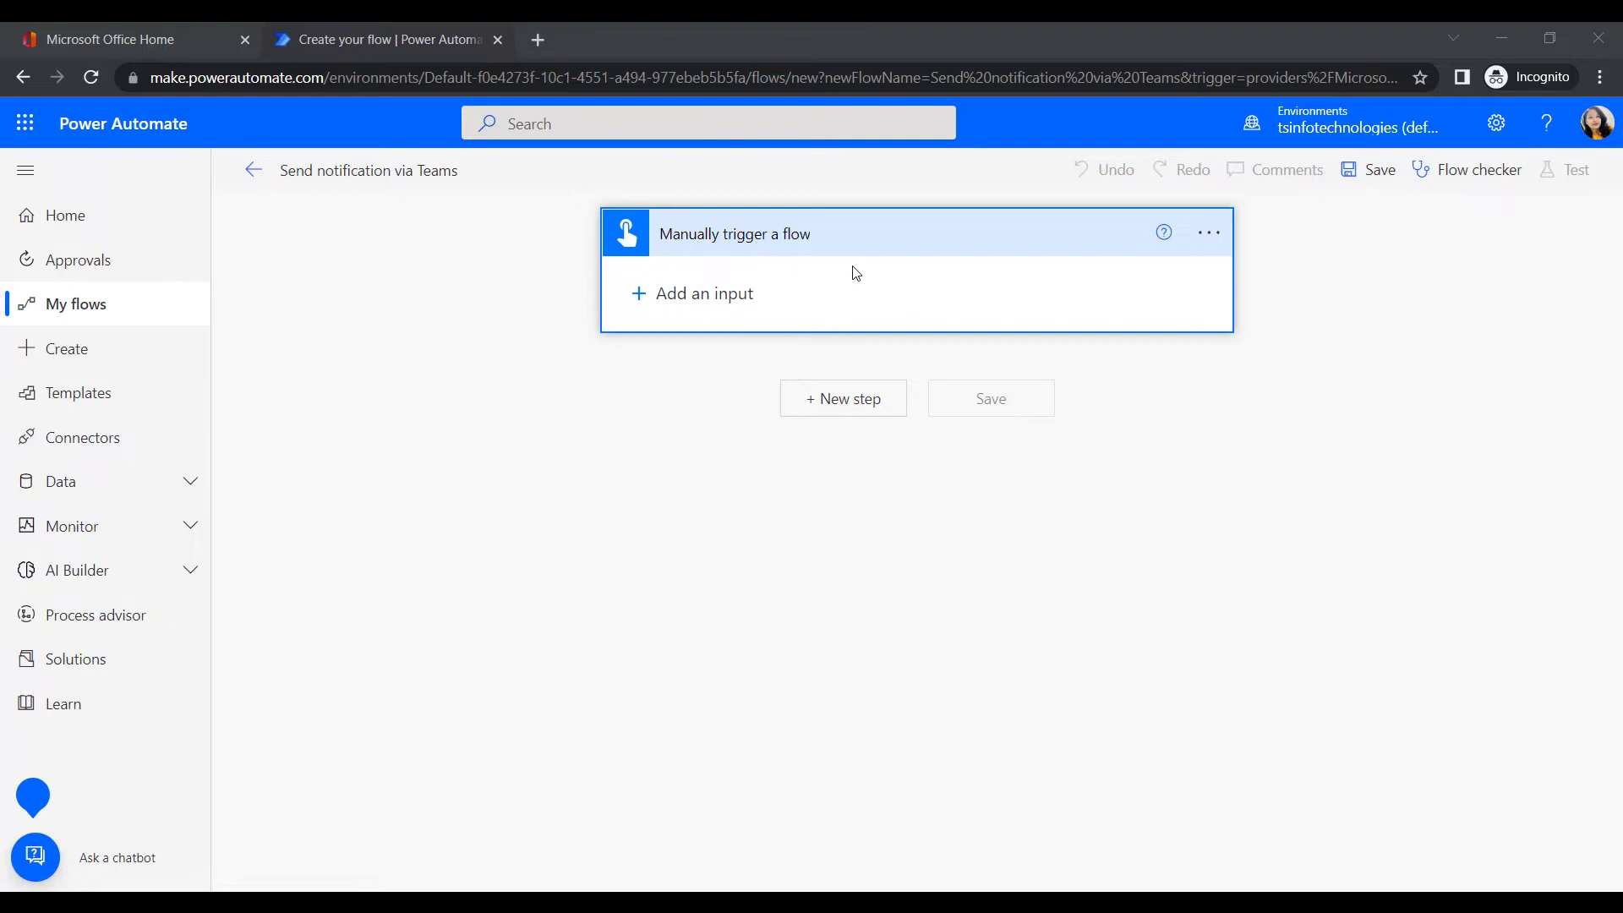
Add a Text, a Date and an Email input to the manual trigger.
{"action": "left_click", "coordinate": [639, 292]}
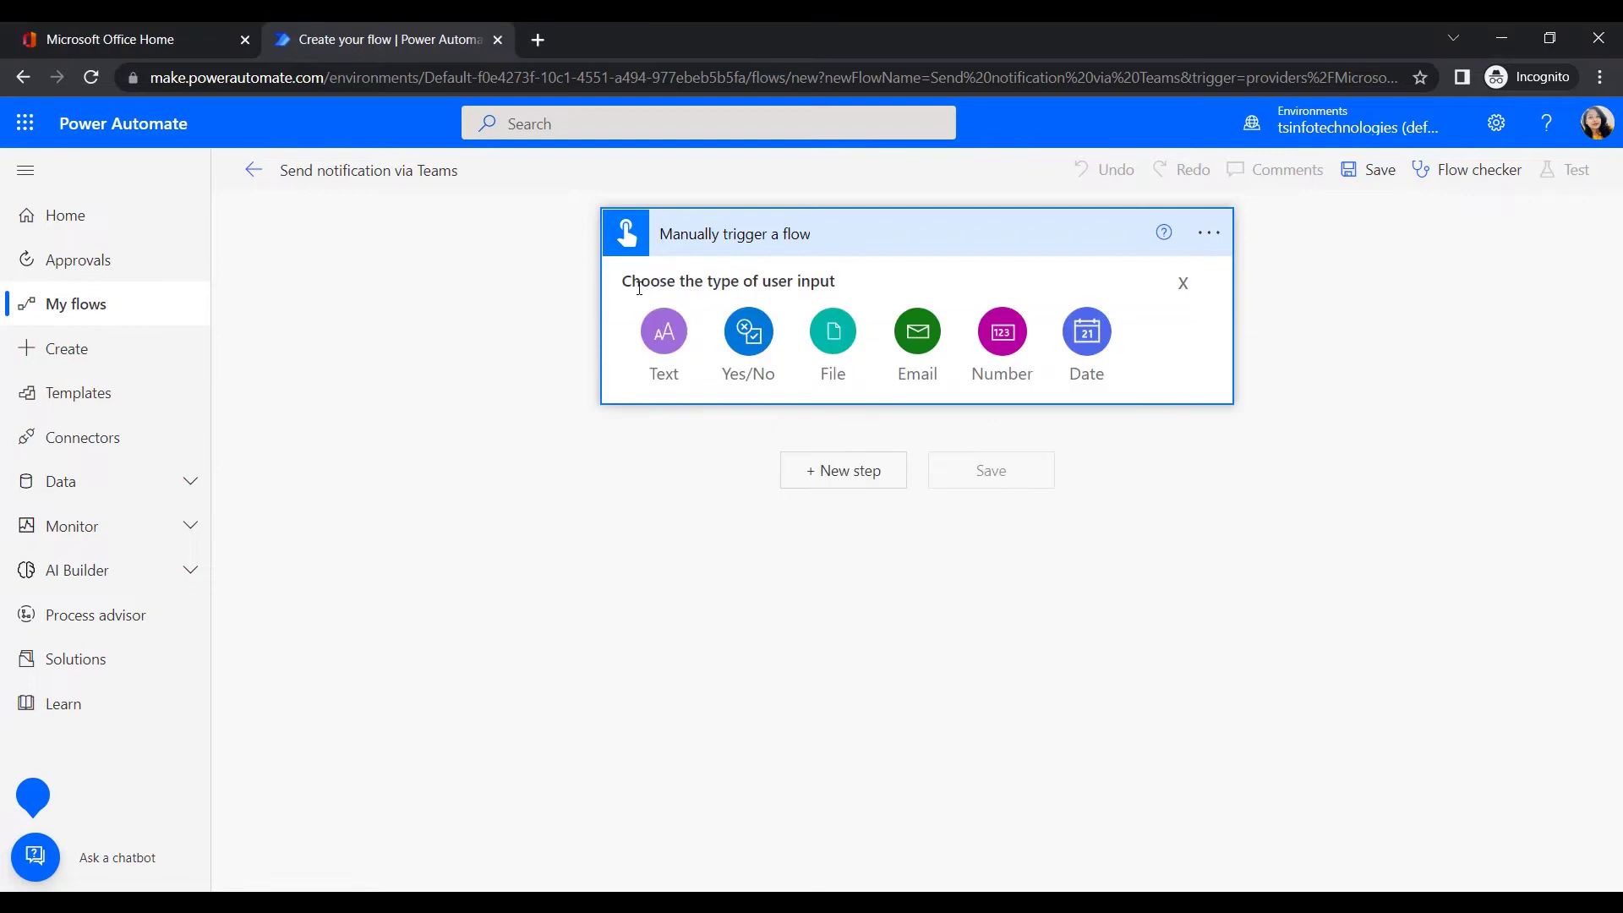
{"action": "left_click", "coordinate": [672, 338]}
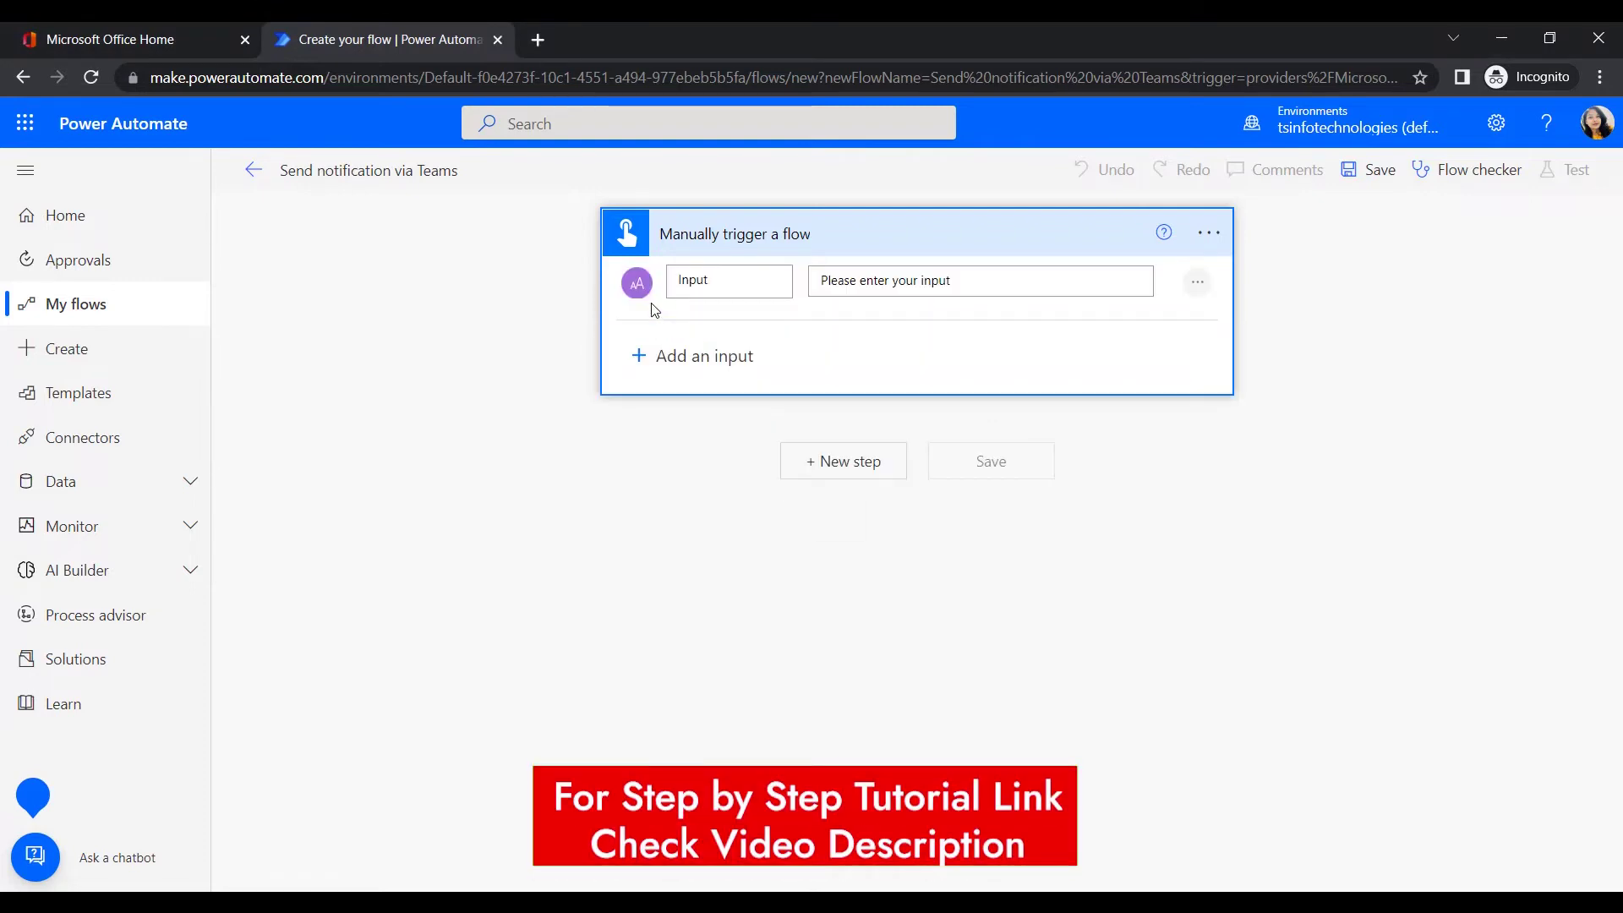
{"action": "left_click", "coordinate": [649, 355]}
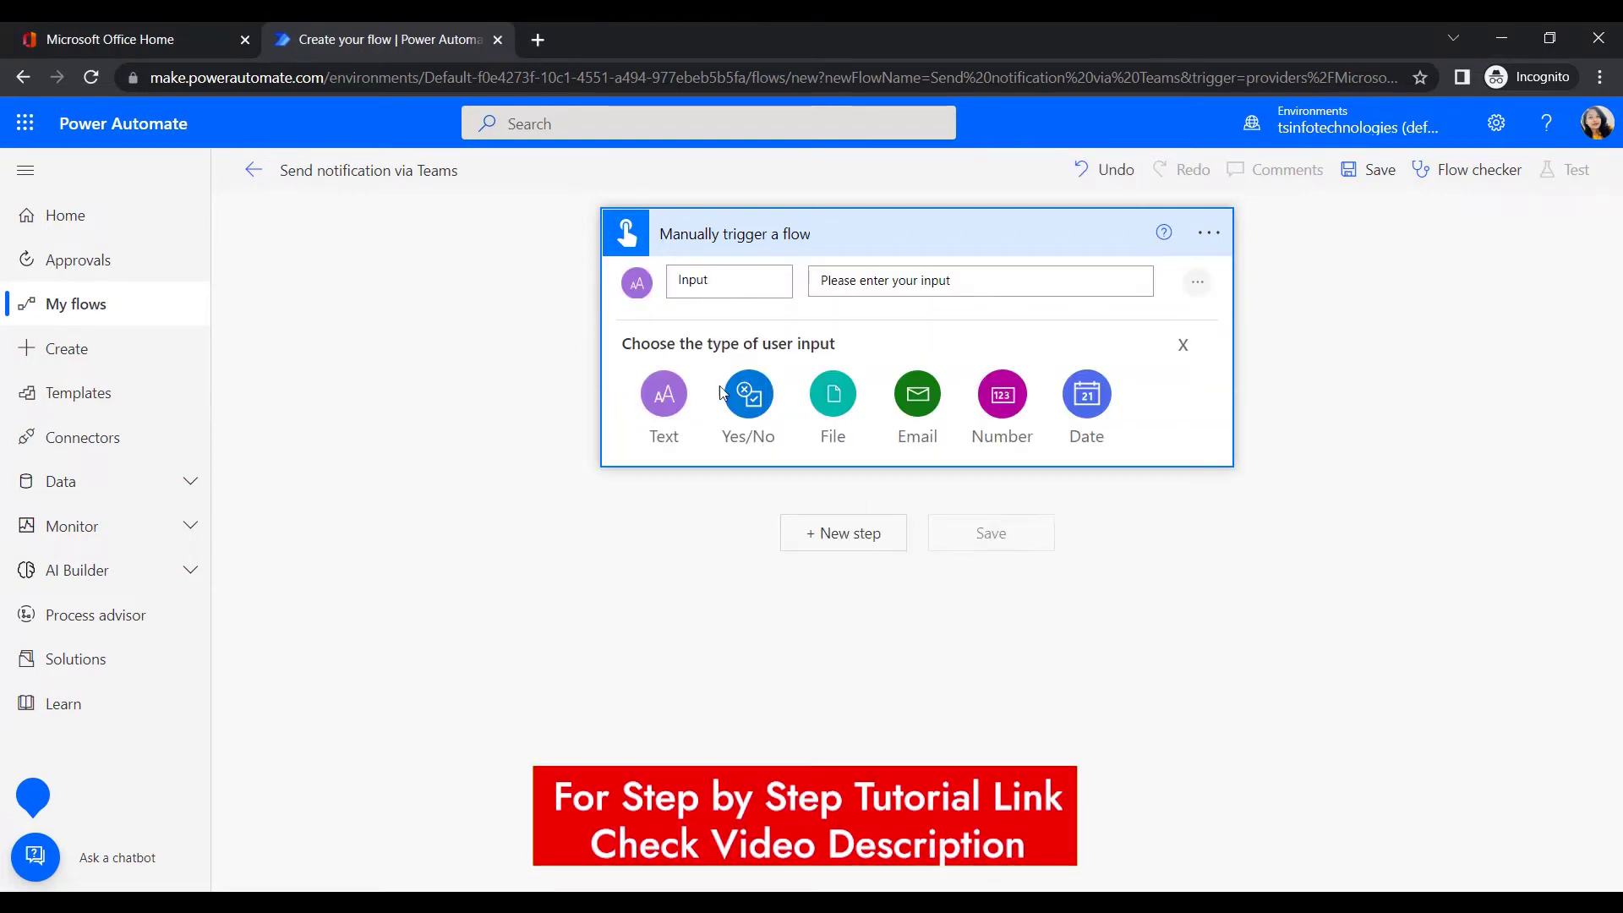
{"action": "left_click", "coordinate": [1085, 415]}
{"action": "left_click", "coordinate": [658, 441]}
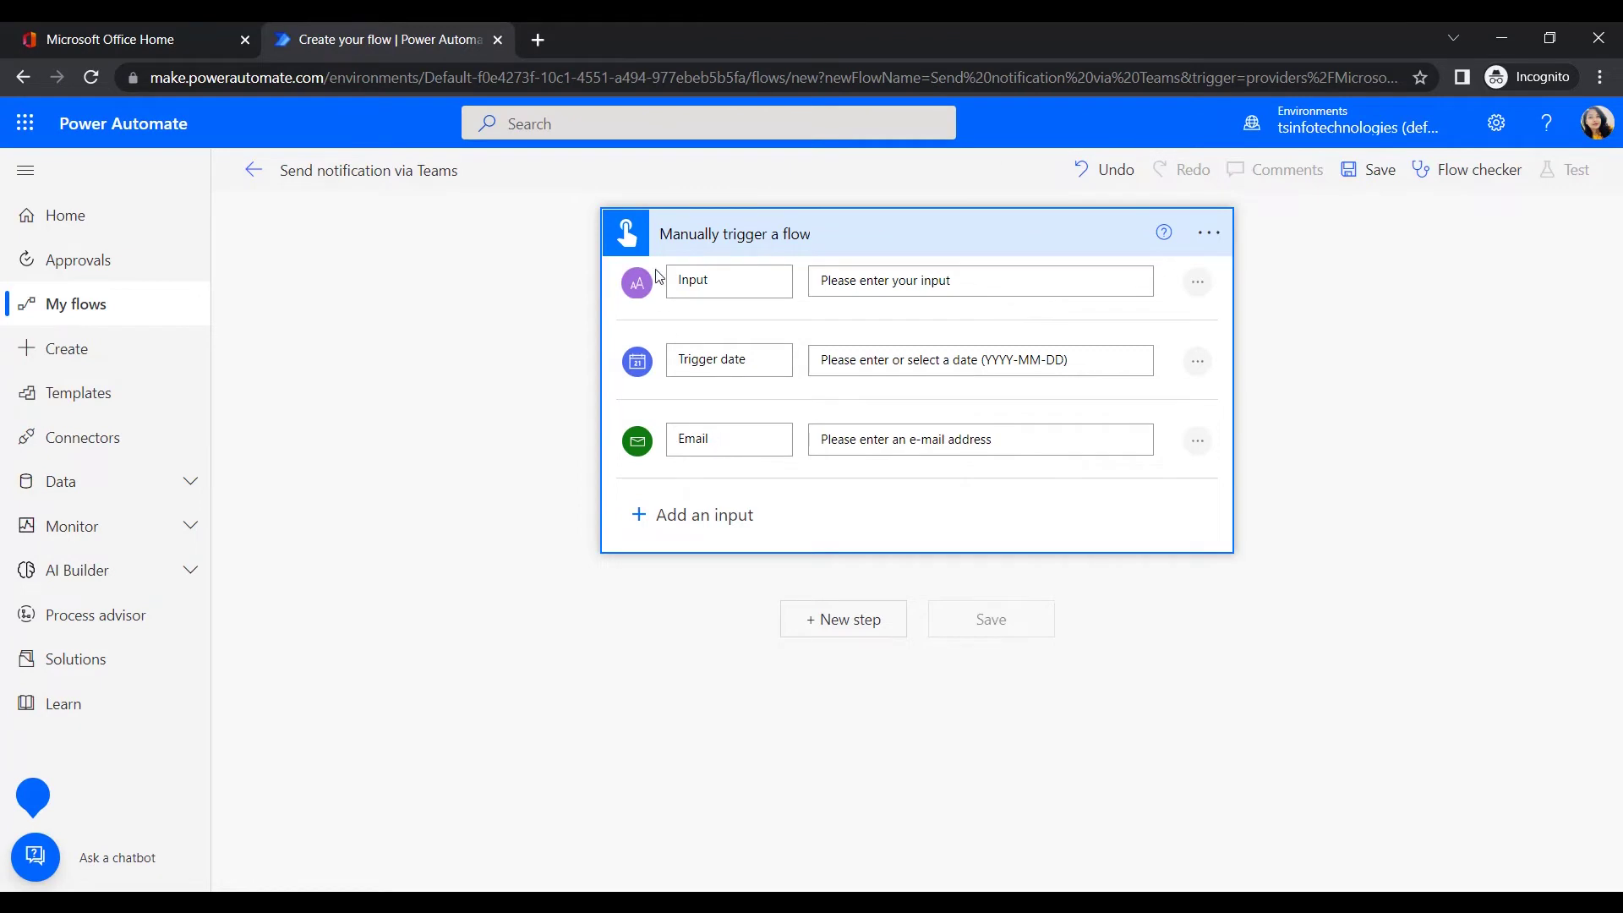
Rename the trigger's text input to "Task Name".
{"action": "double_click", "coordinate": [697, 282]}
{"action": "key", "text": "BackSpace"}
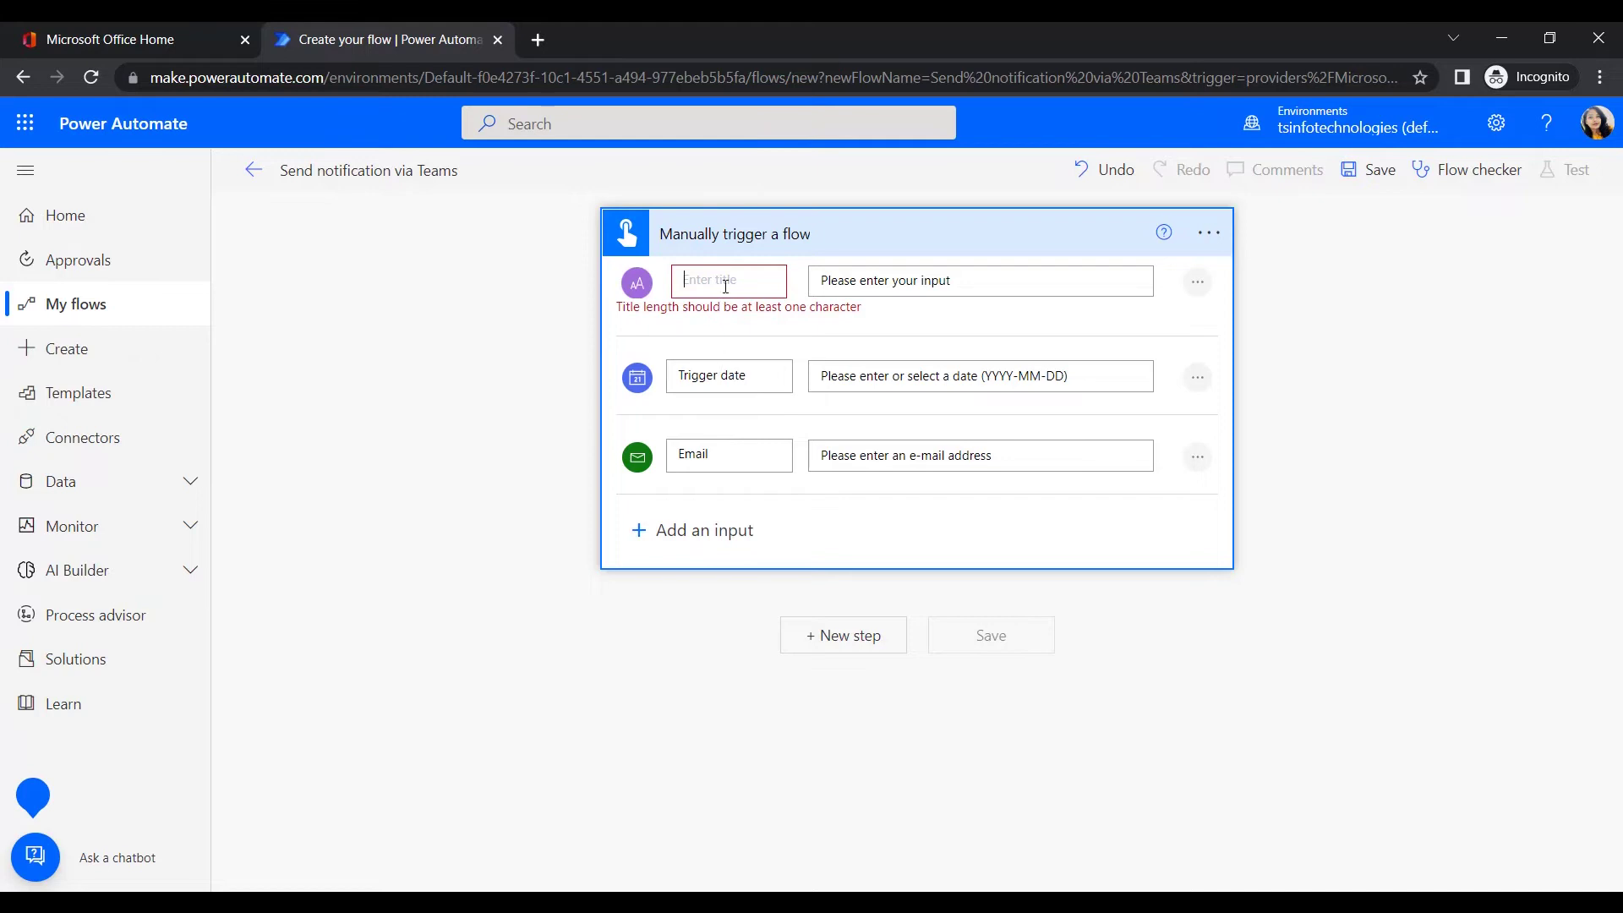
{"action": "key", "text": "ctrl+z"}
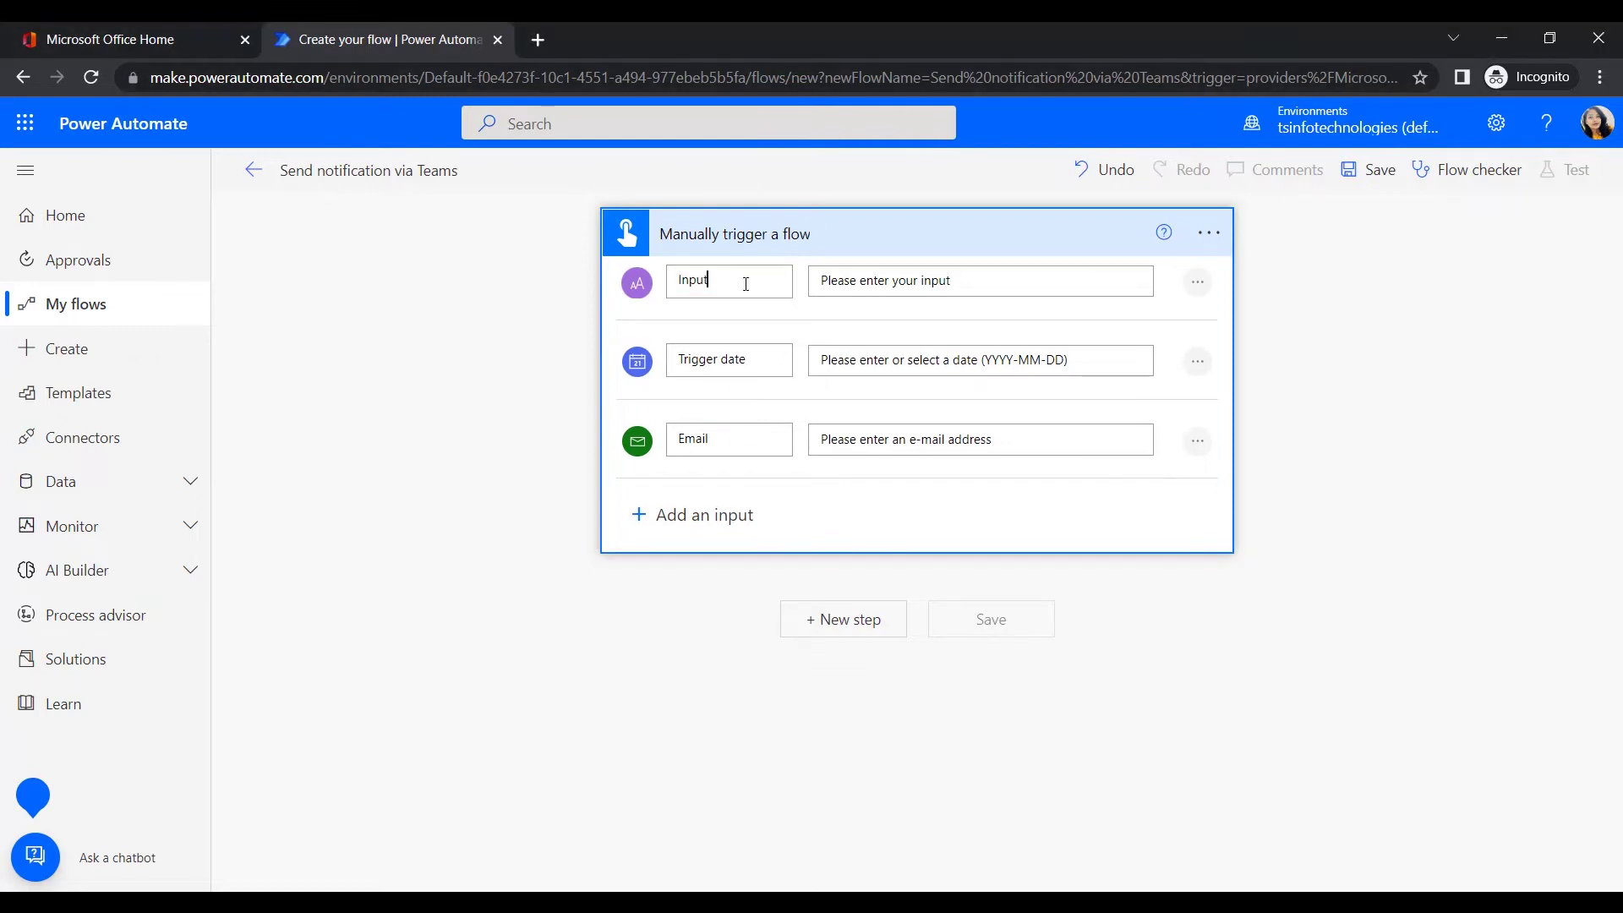
{"action": "key", "text": "BackSpace"}
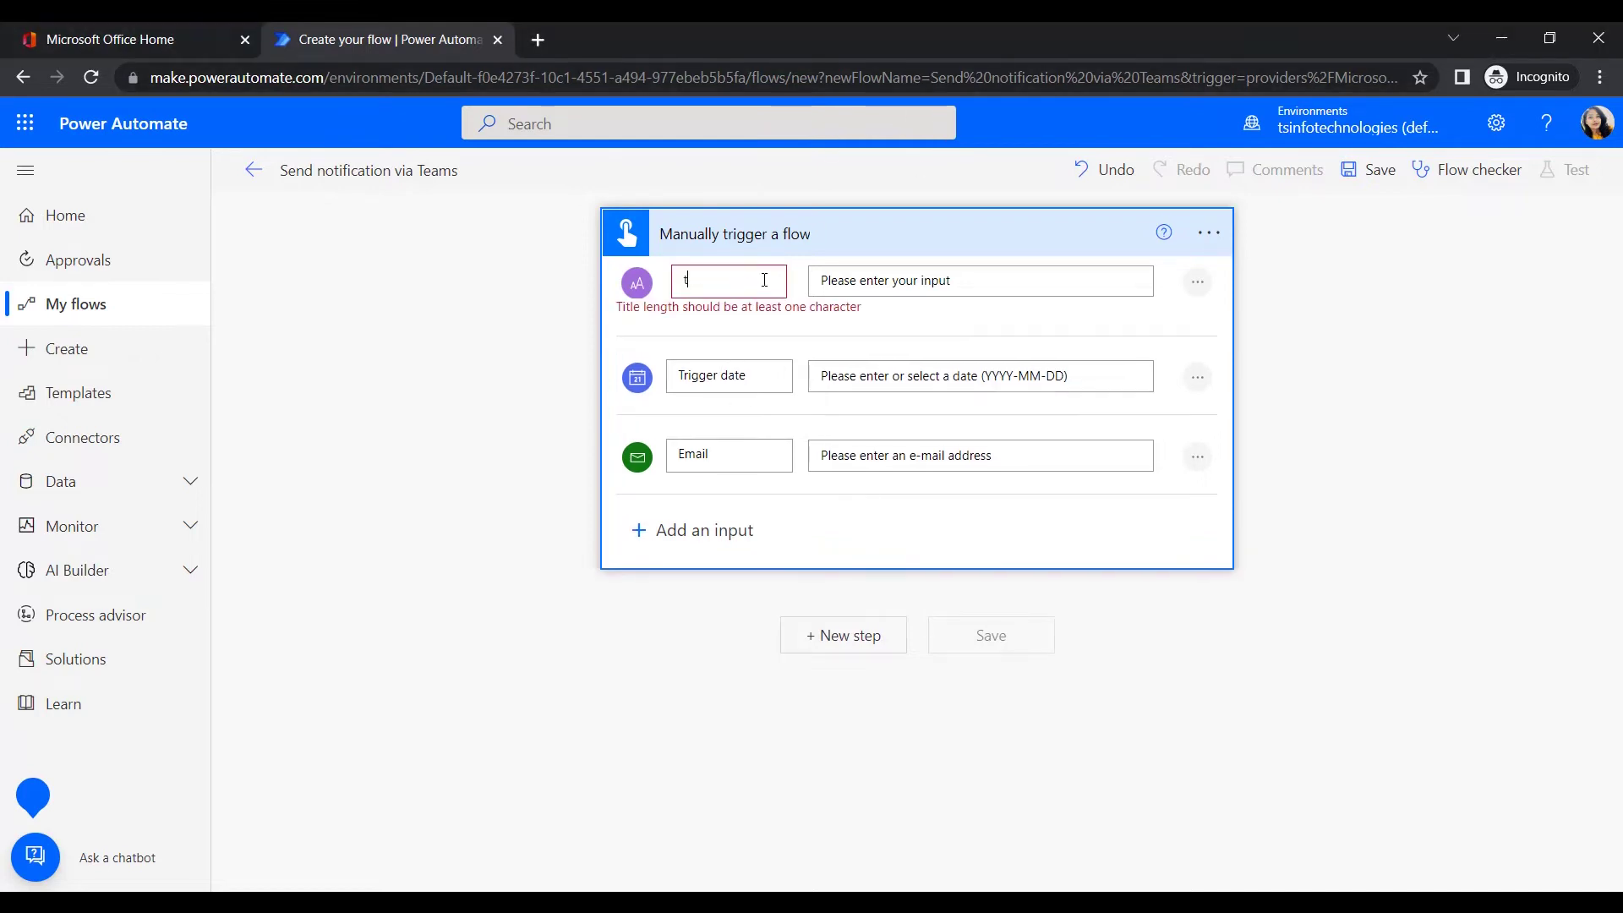
{"action": "type", "text": "Nam"}
{"action": "key", "text": "BackSpace"}
{"action": "key", "text": "BackSpace"}
{"action": "key", "text": "BackSpace"}
{"action": "type", "text": "Task Name"}
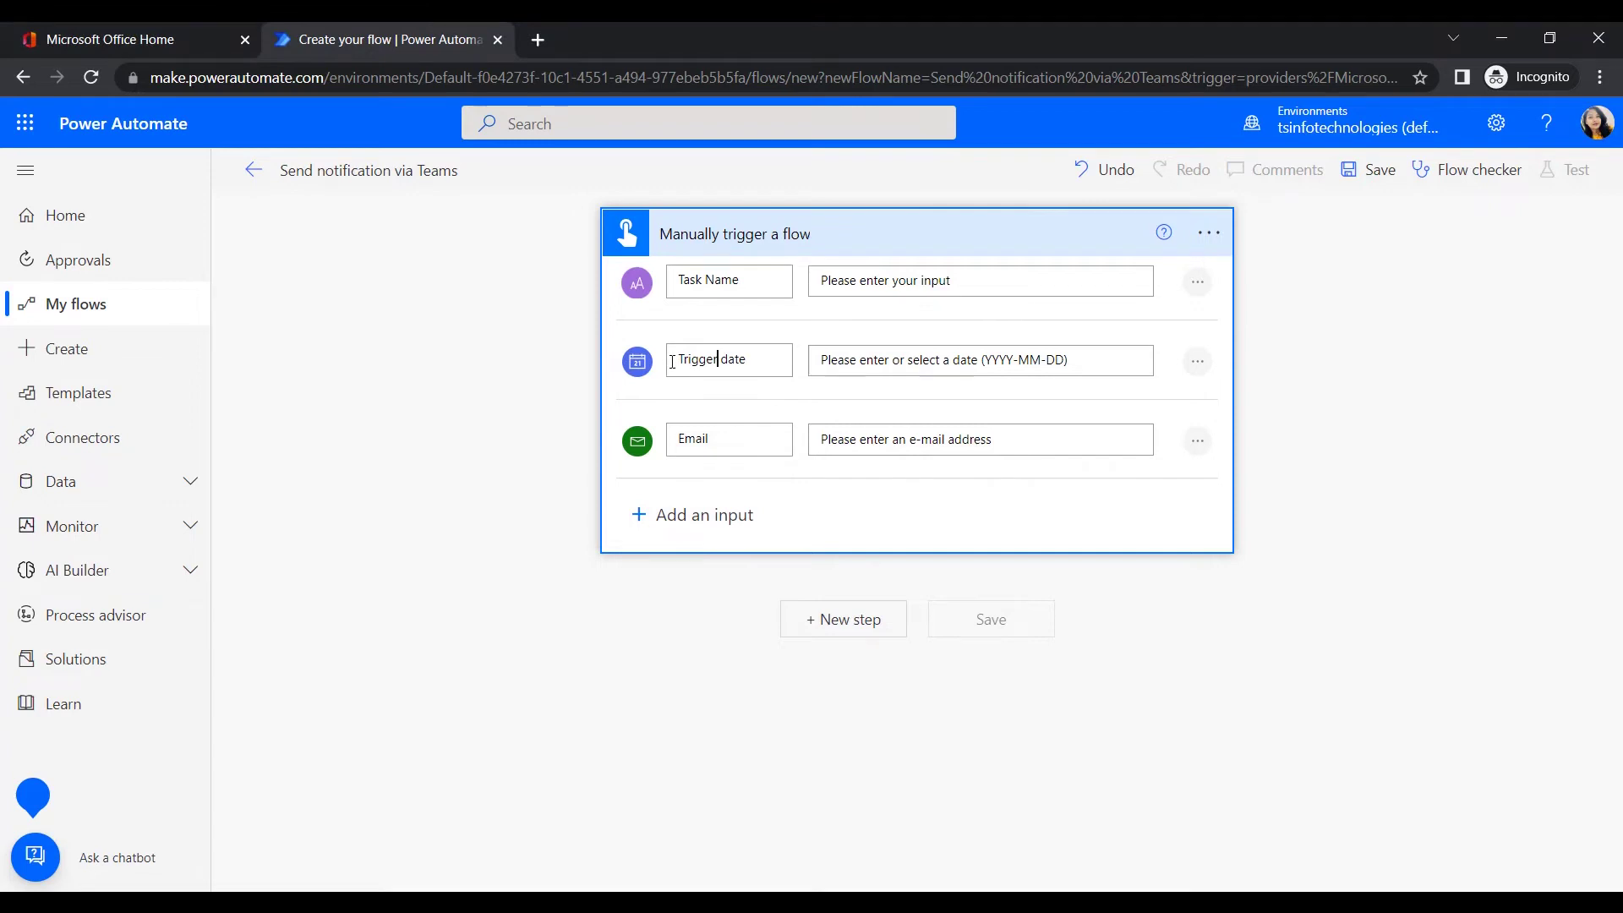
Rename the trigger's date input to "End date".
{"action": "double_click", "coordinate": [701, 359]}
{"action": "key", "text": "BackSpace"}
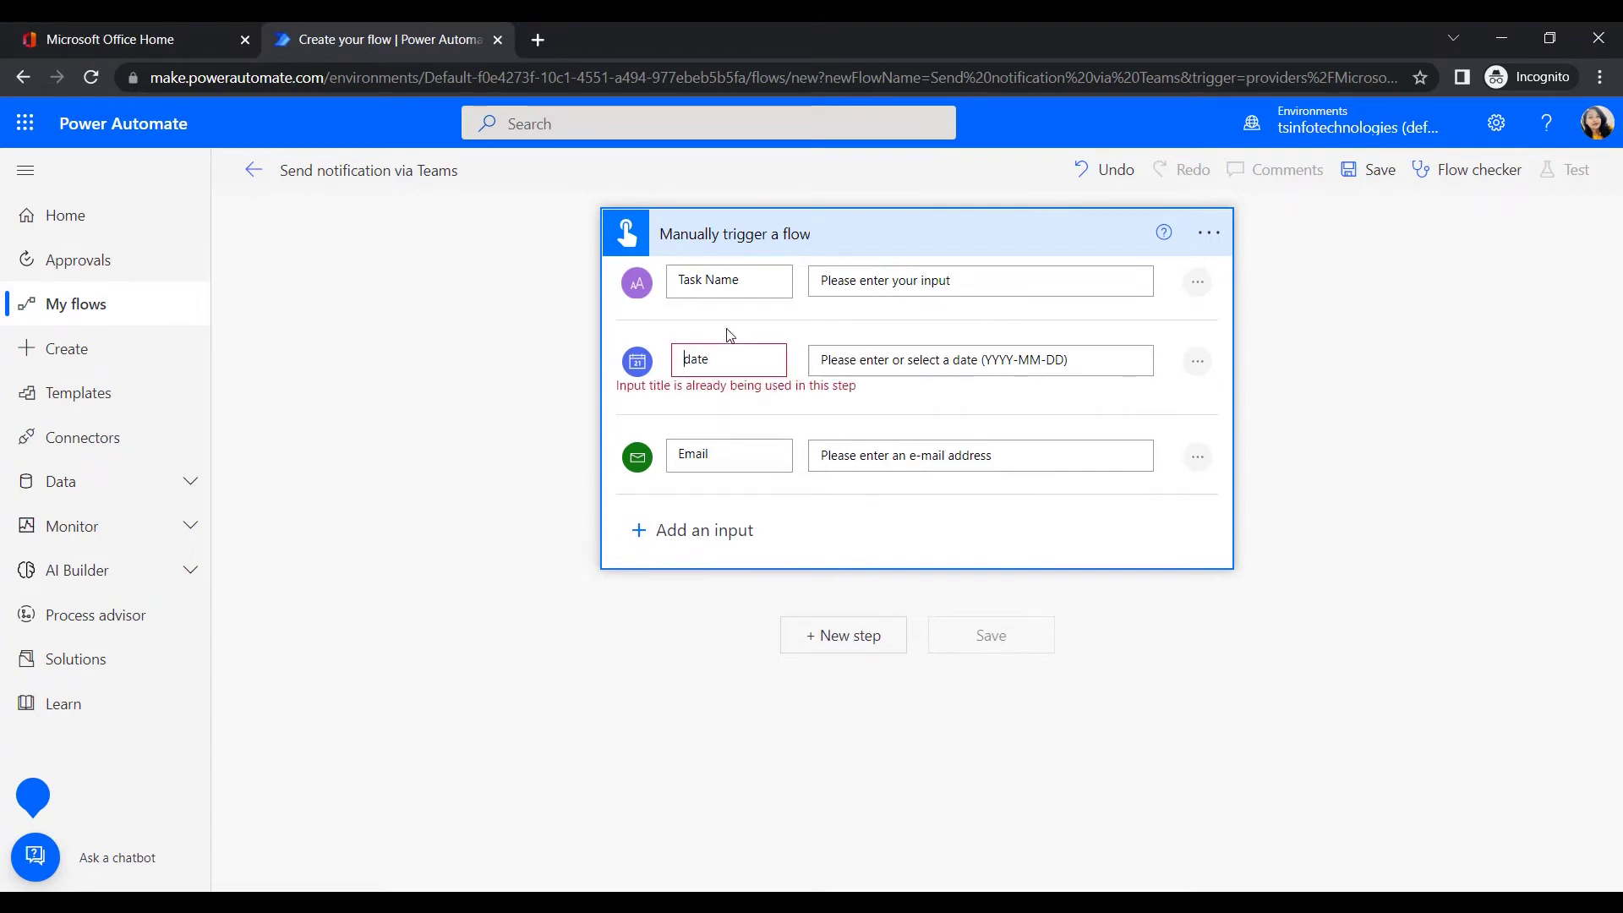
{"action": "type", "text": "End"}
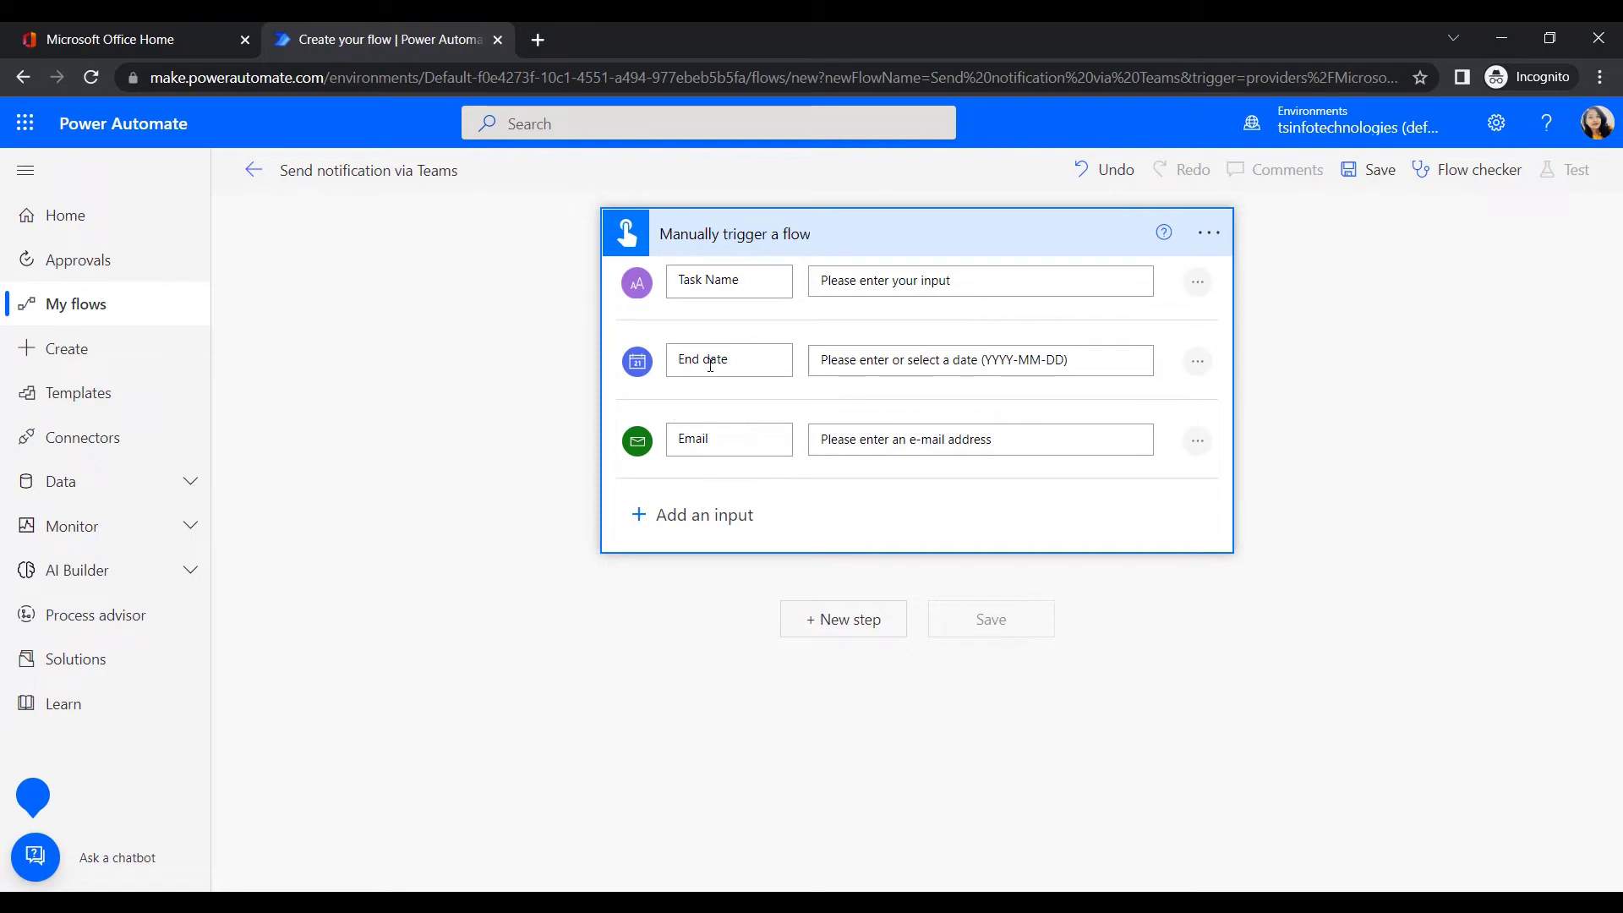
Rename the trigger's email input to "Person Email".
{"action": "left_click", "coordinate": [680, 439]}
{"action": "type", "text": "Pers"}
{"action": "type", "text": "on"}
{"action": "type", "text": "'s"}
{"action": "key", "text": "BackSpace"}
{"action": "key", "text": "BackSpace"}
{"action": "key", "text": "BackSpace"}
{"action": "key", "text": "BackSpace"}
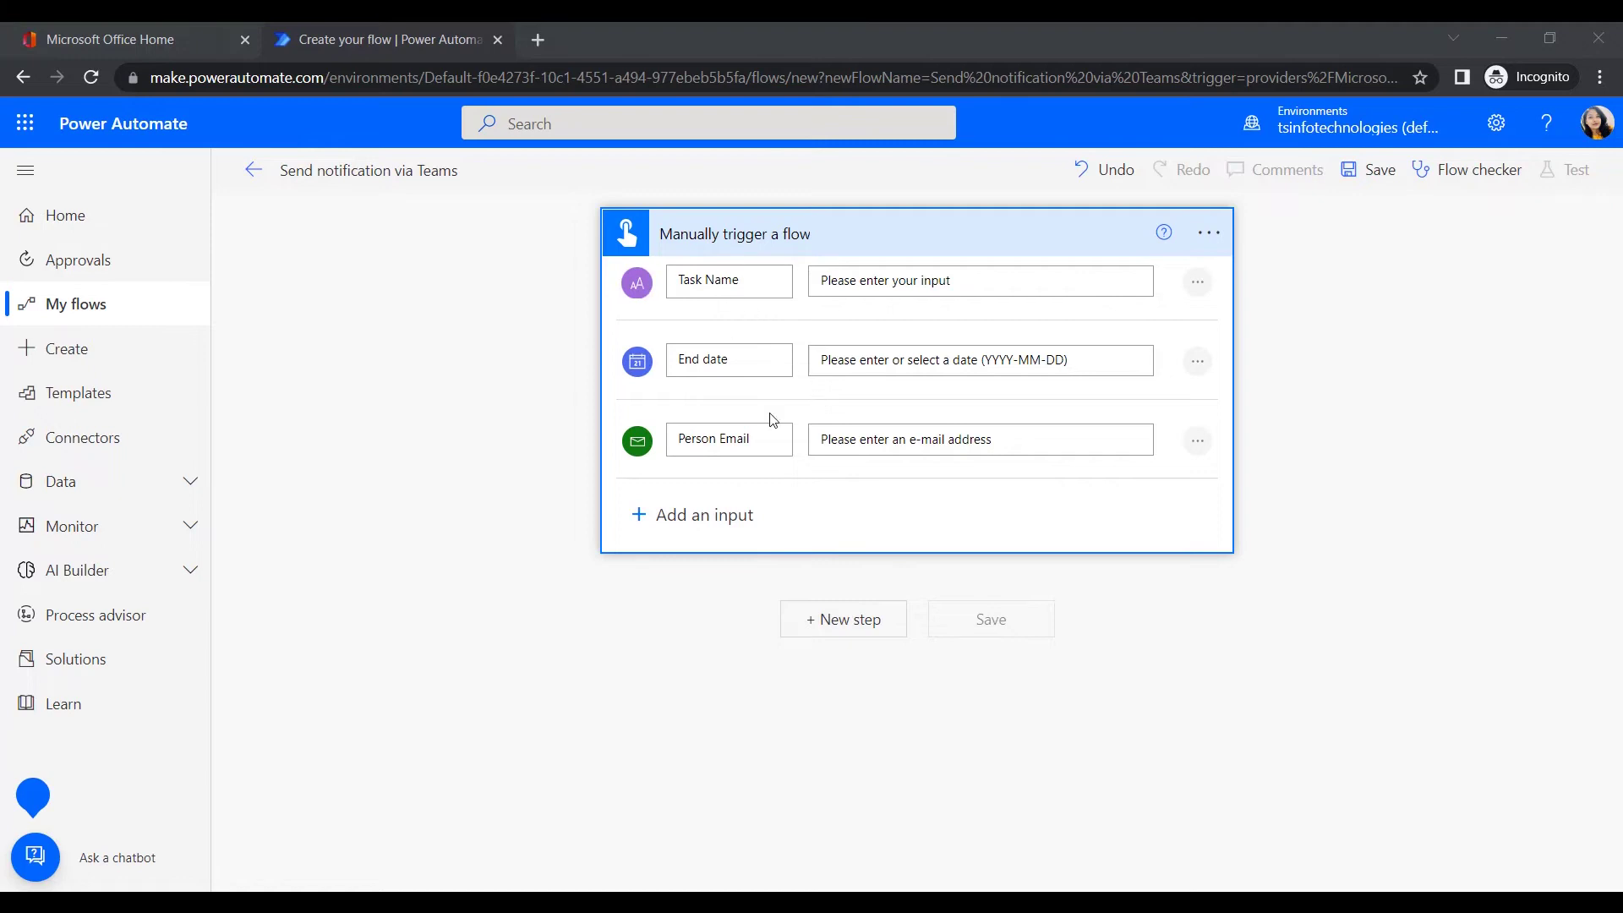
Add the Microsoft Teams action "Post message in a chat or channel" as a new step after the manual trigger.
{"action": "left_click", "coordinate": [872, 632]}
{"action": "left_click", "coordinate": [871, 635]}
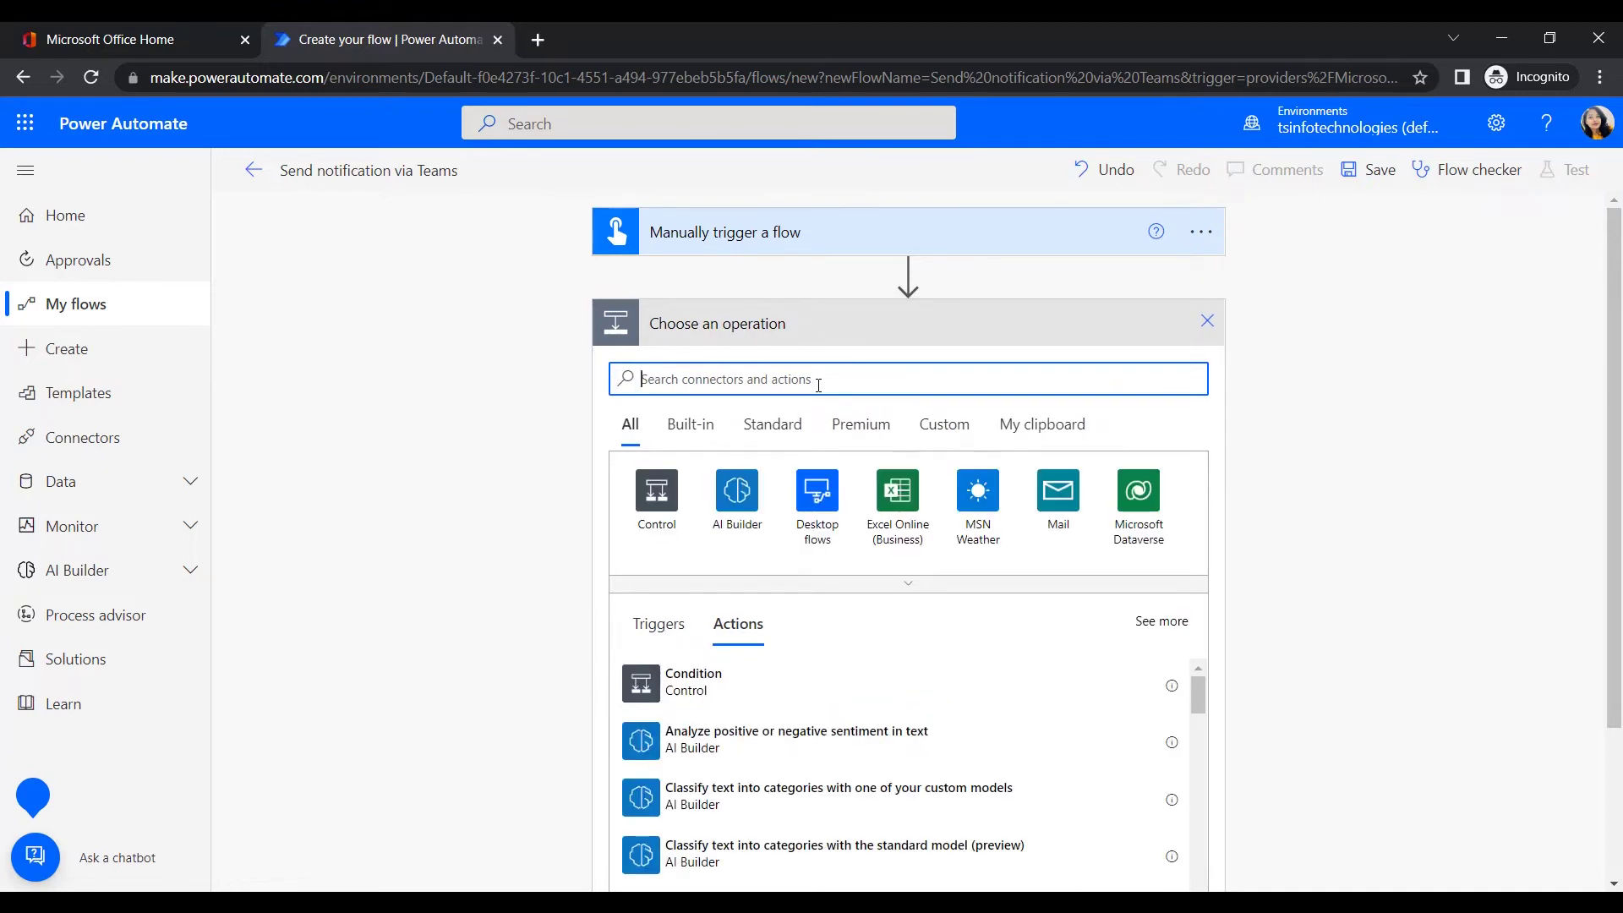
{"action": "type", "text": "Micr"}
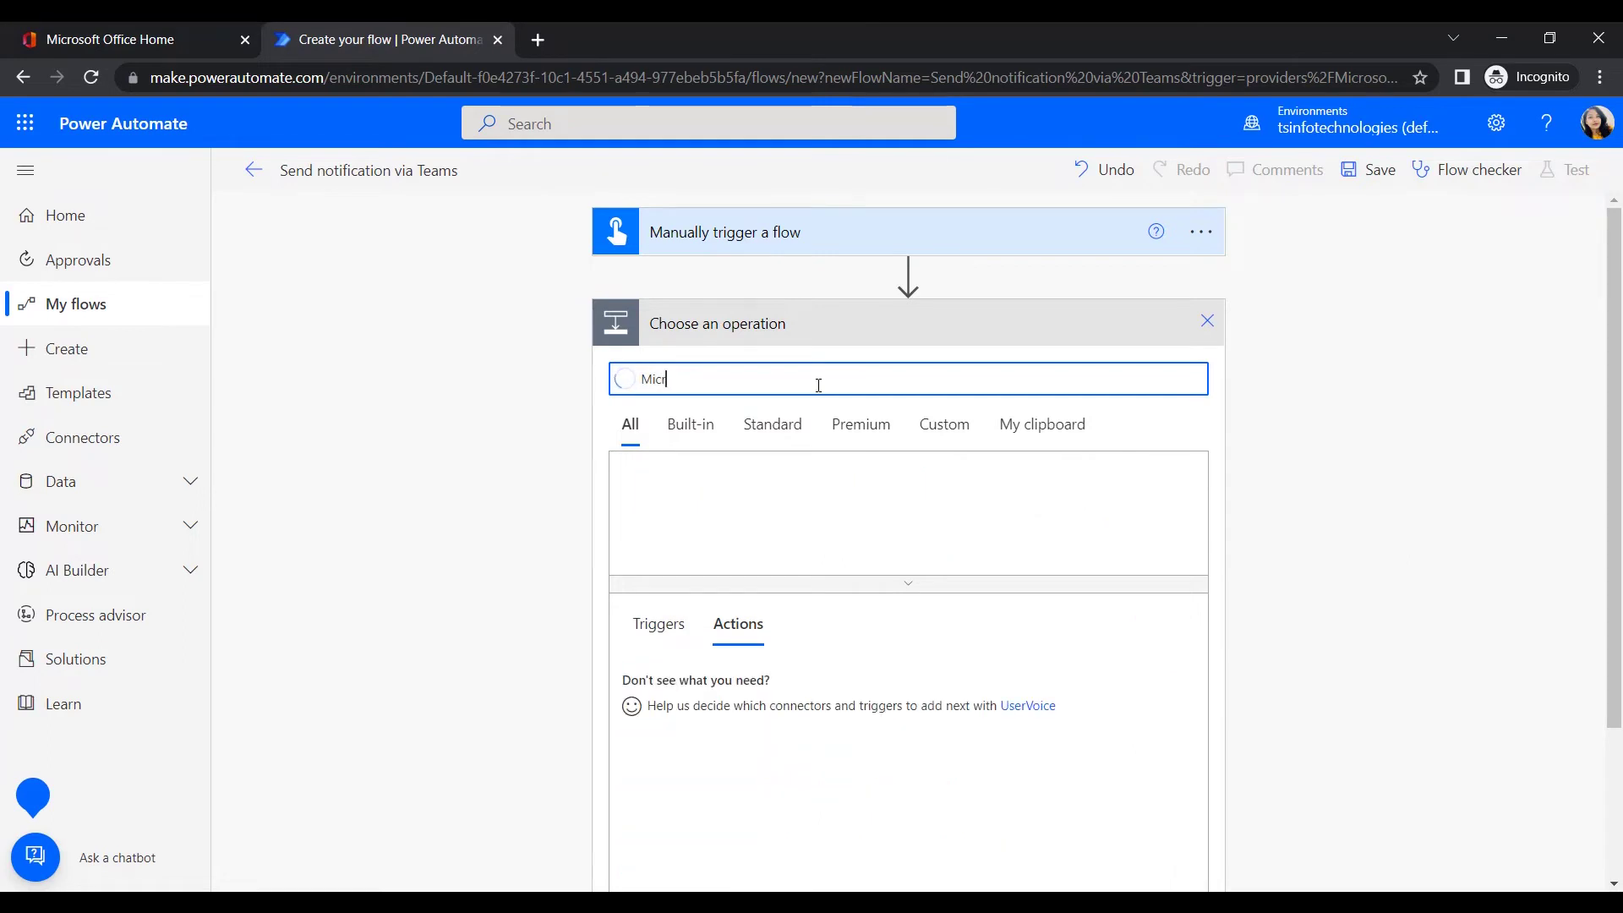
{"action": "type", "text": "osofyt"}
{"action": "left_click", "coordinate": [735, 518]}
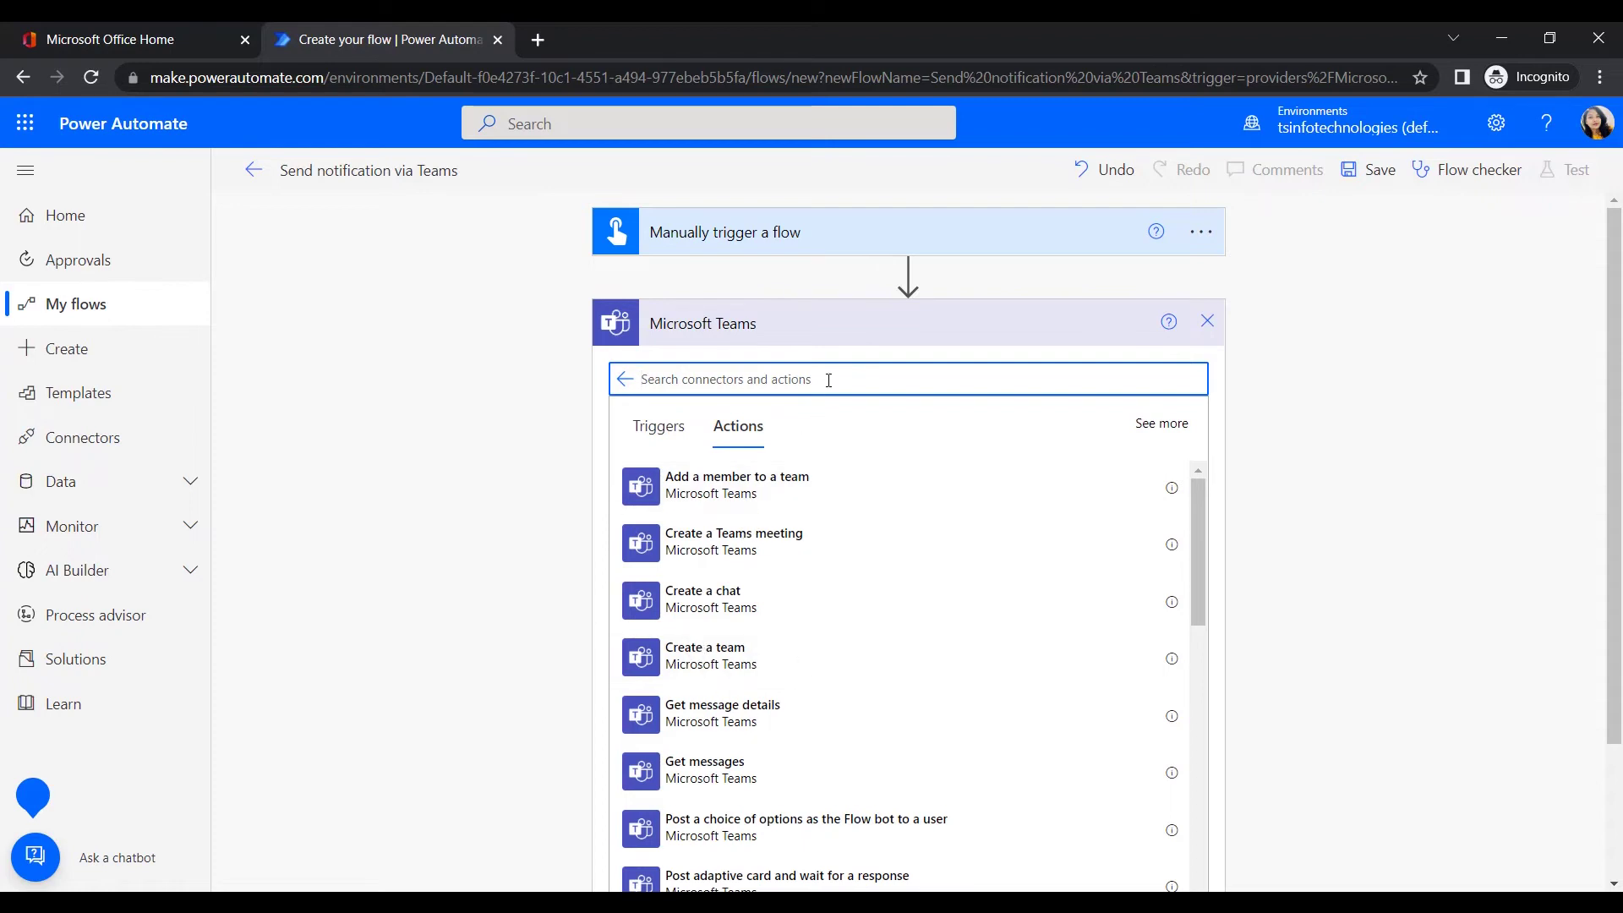
{"action": "type", "text": "Po"}
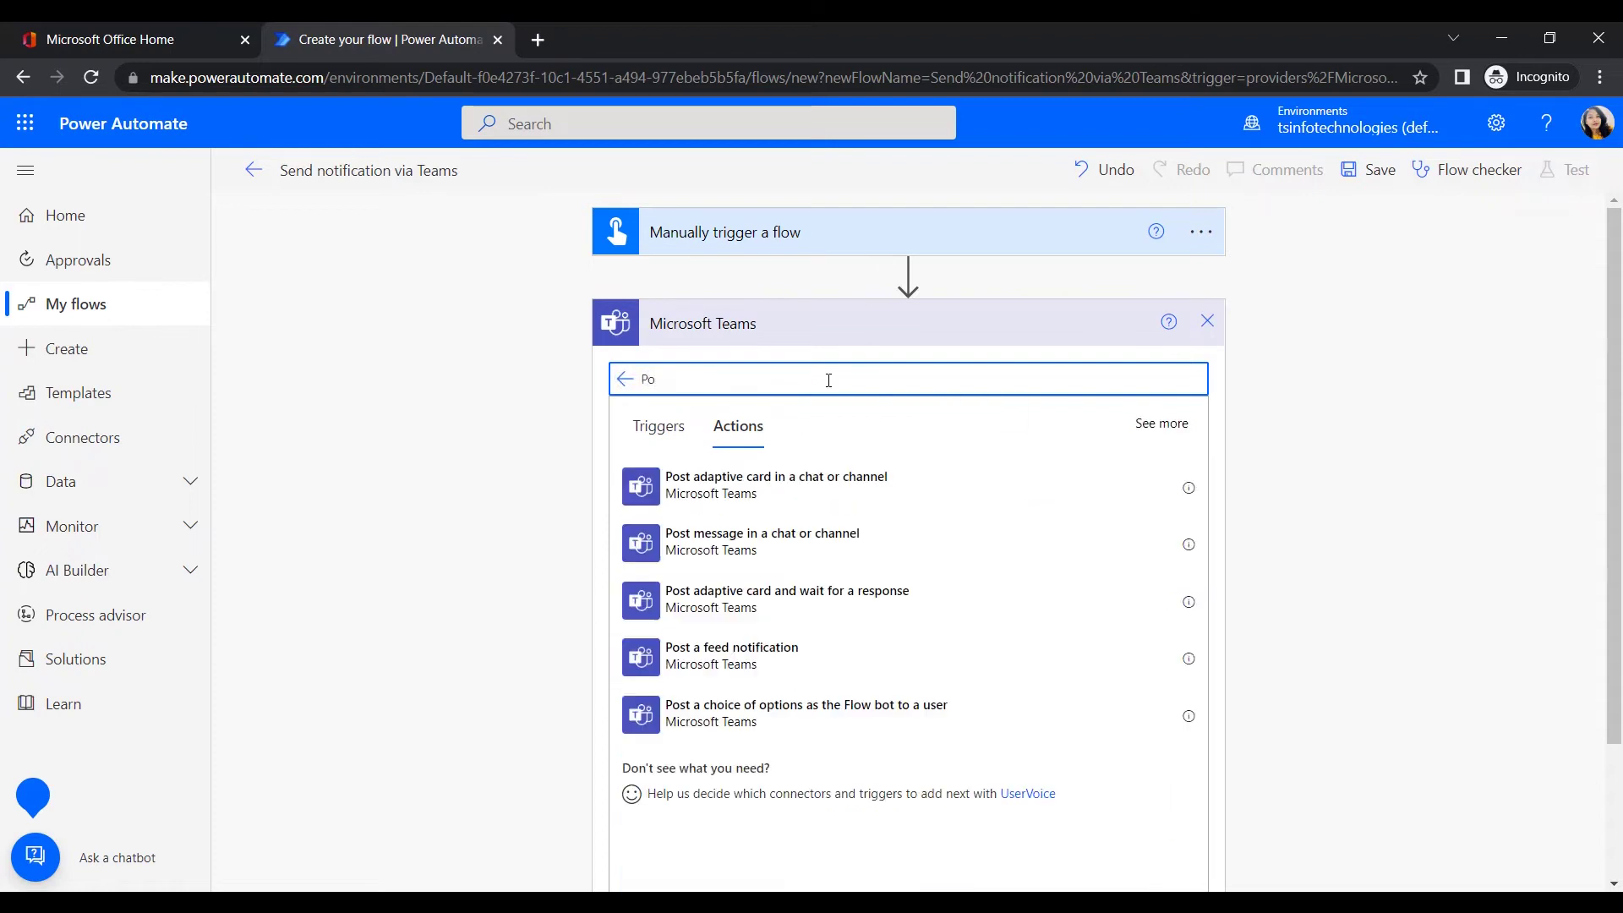
{"action": "left_click", "coordinate": [706, 551]}
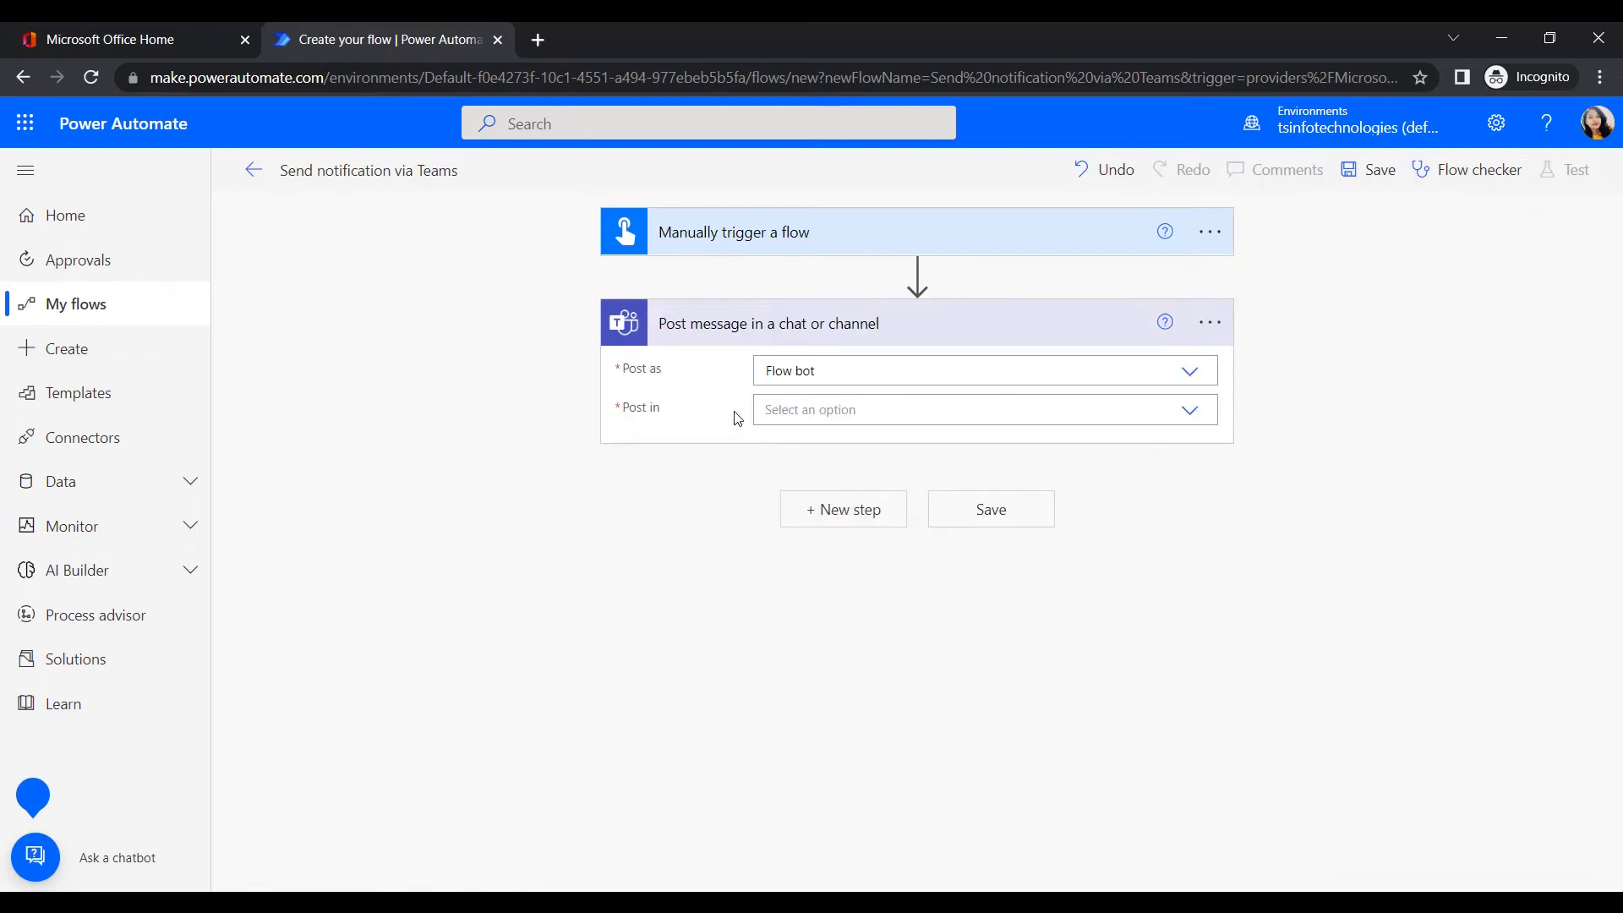
Set the Teams message to post as Flow bot in Chat with Flow bot.
{"action": "left_click", "coordinate": [840, 377]}
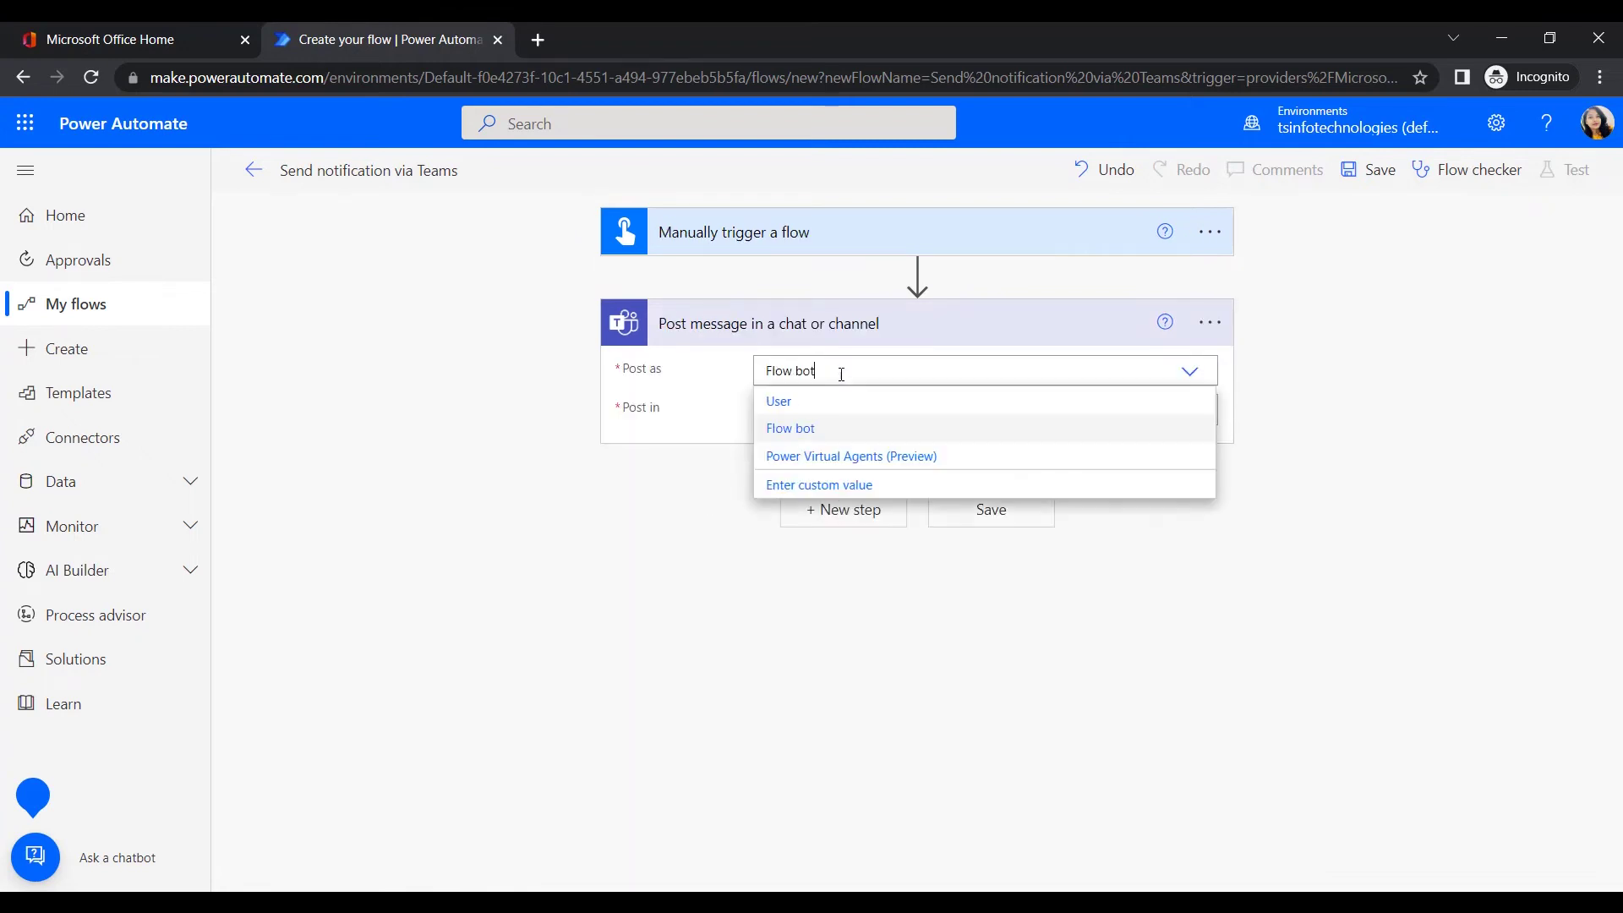
{"action": "left_click", "coordinate": [805, 429]}
{"action": "left_click", "coordinate": [842, 411]}
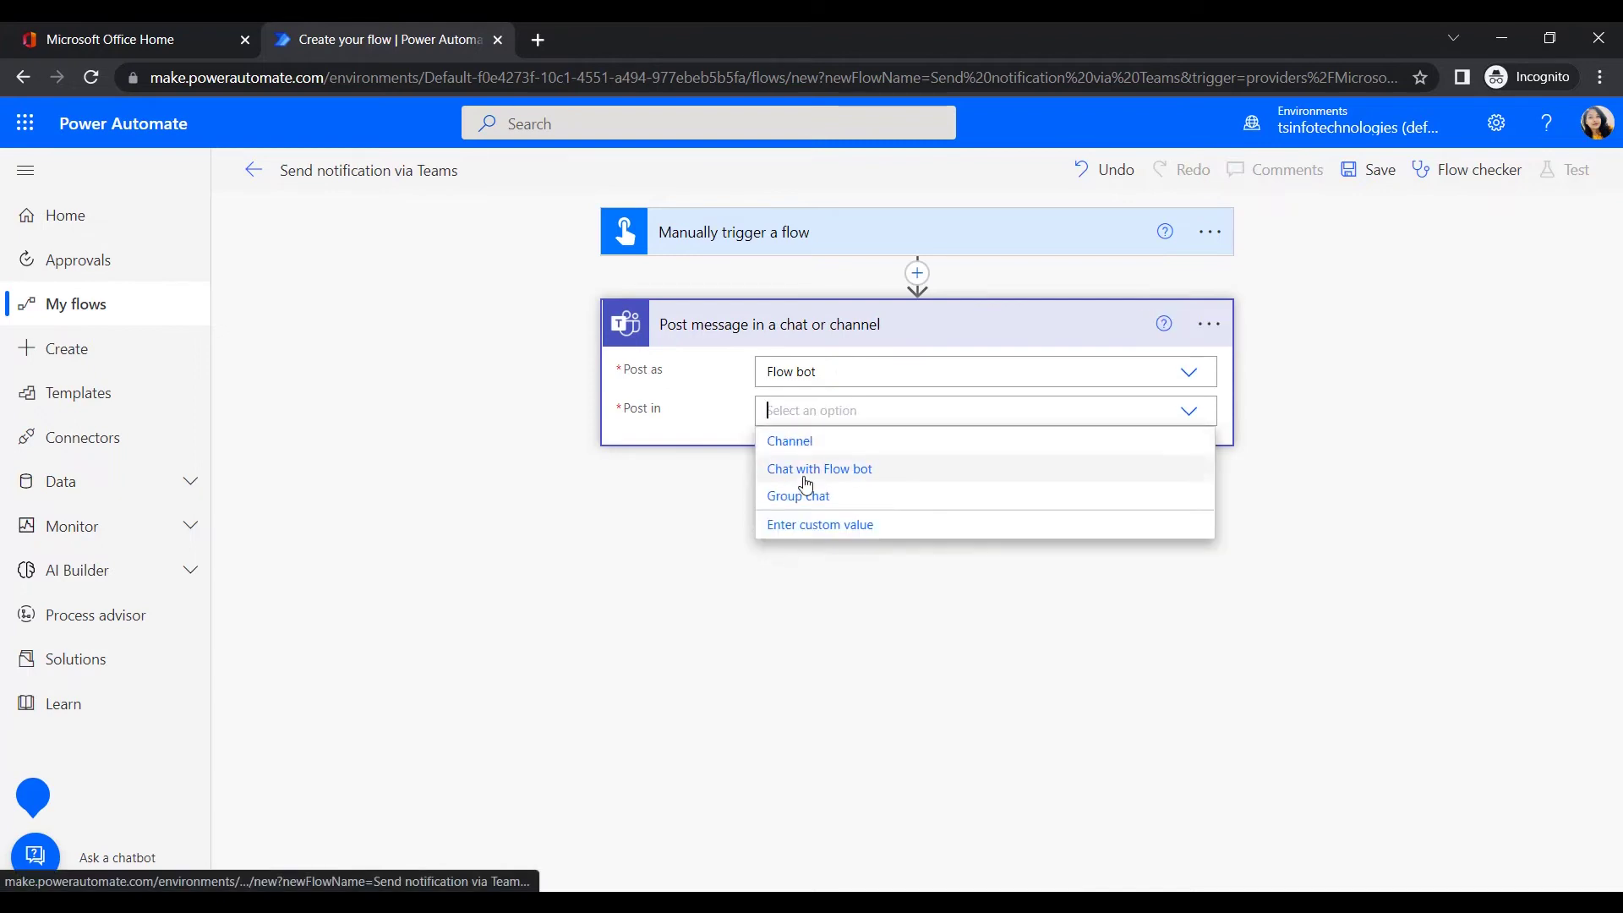
{"action": "left_click", "coordinate": [817, 467]}
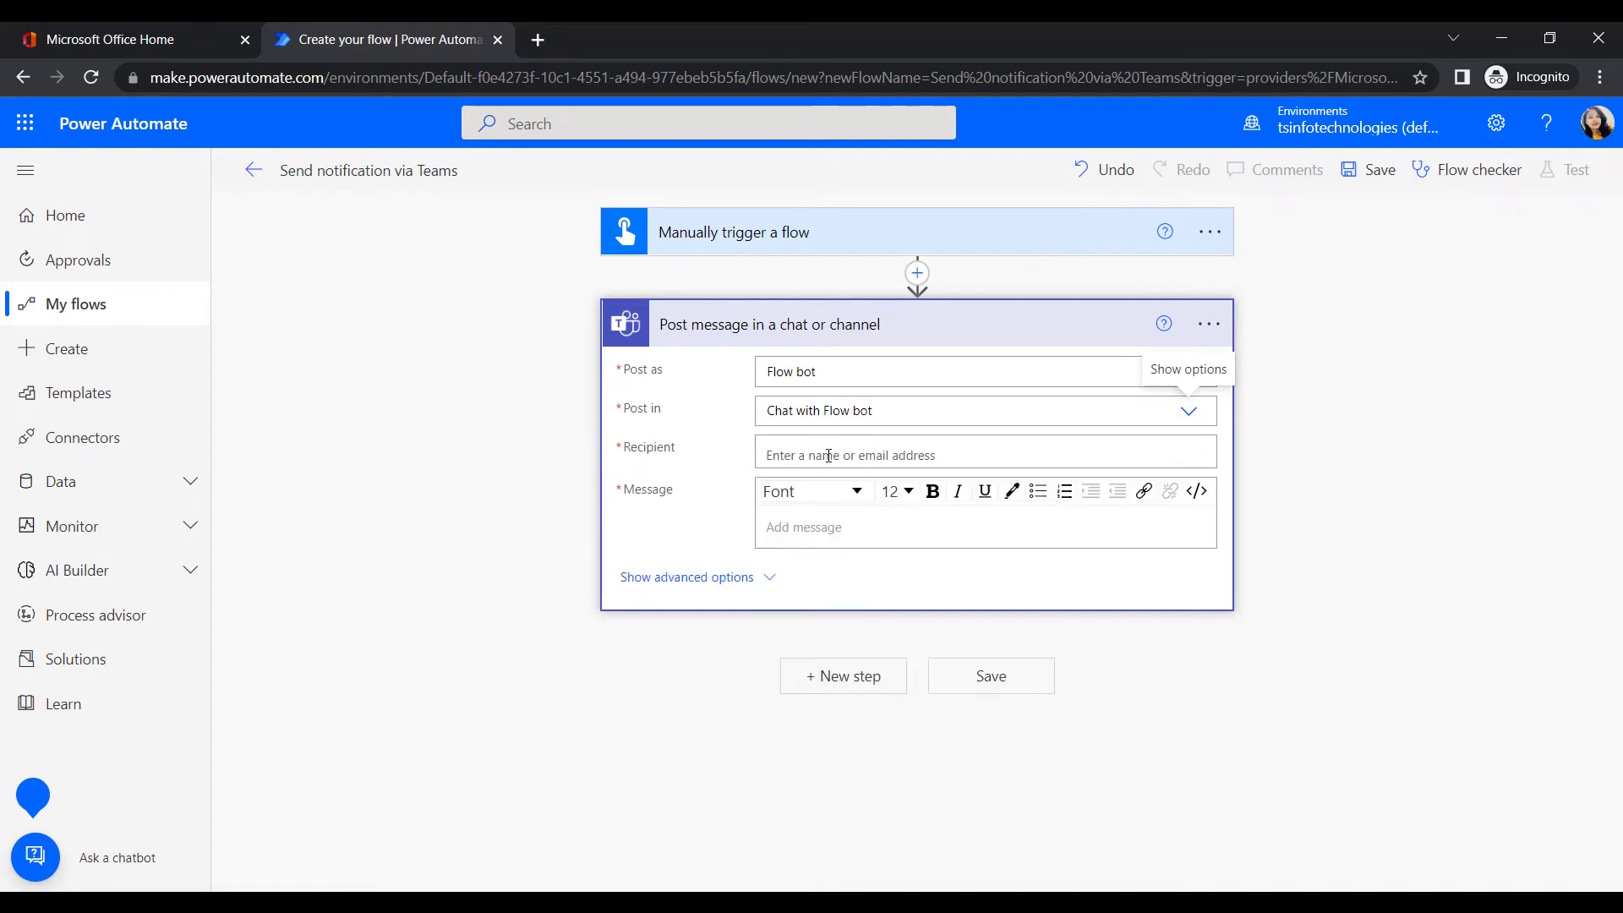
Choose User2 as the recipient of the Teams message.
{"action": "left_click", "coordinate": [828, 456]}
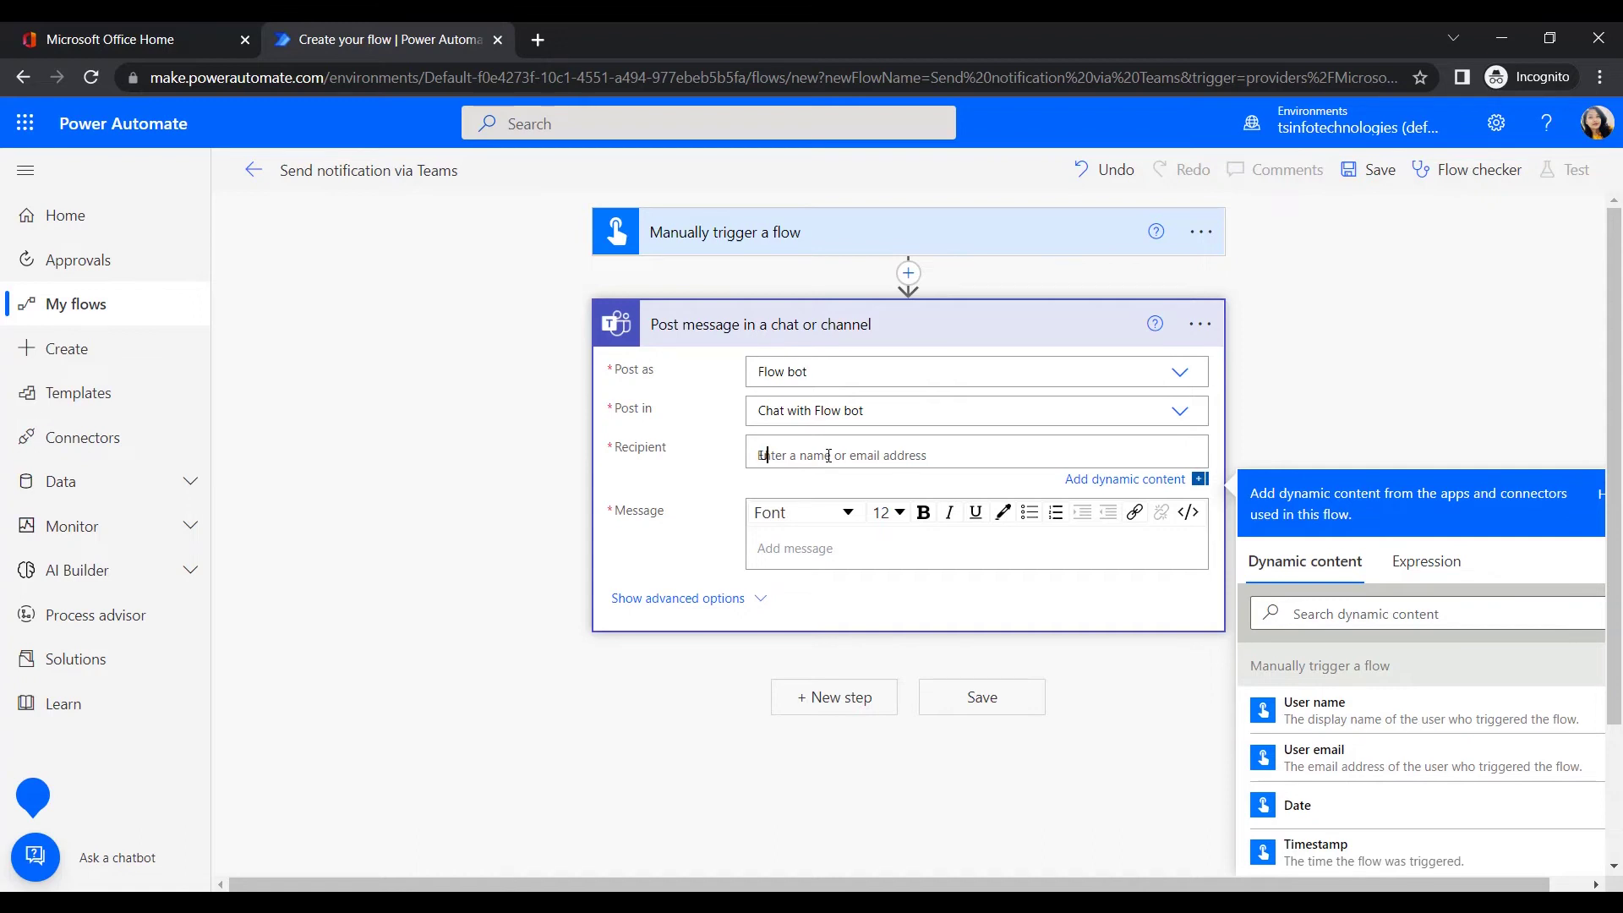
{"action": "type", "text": "User2"}
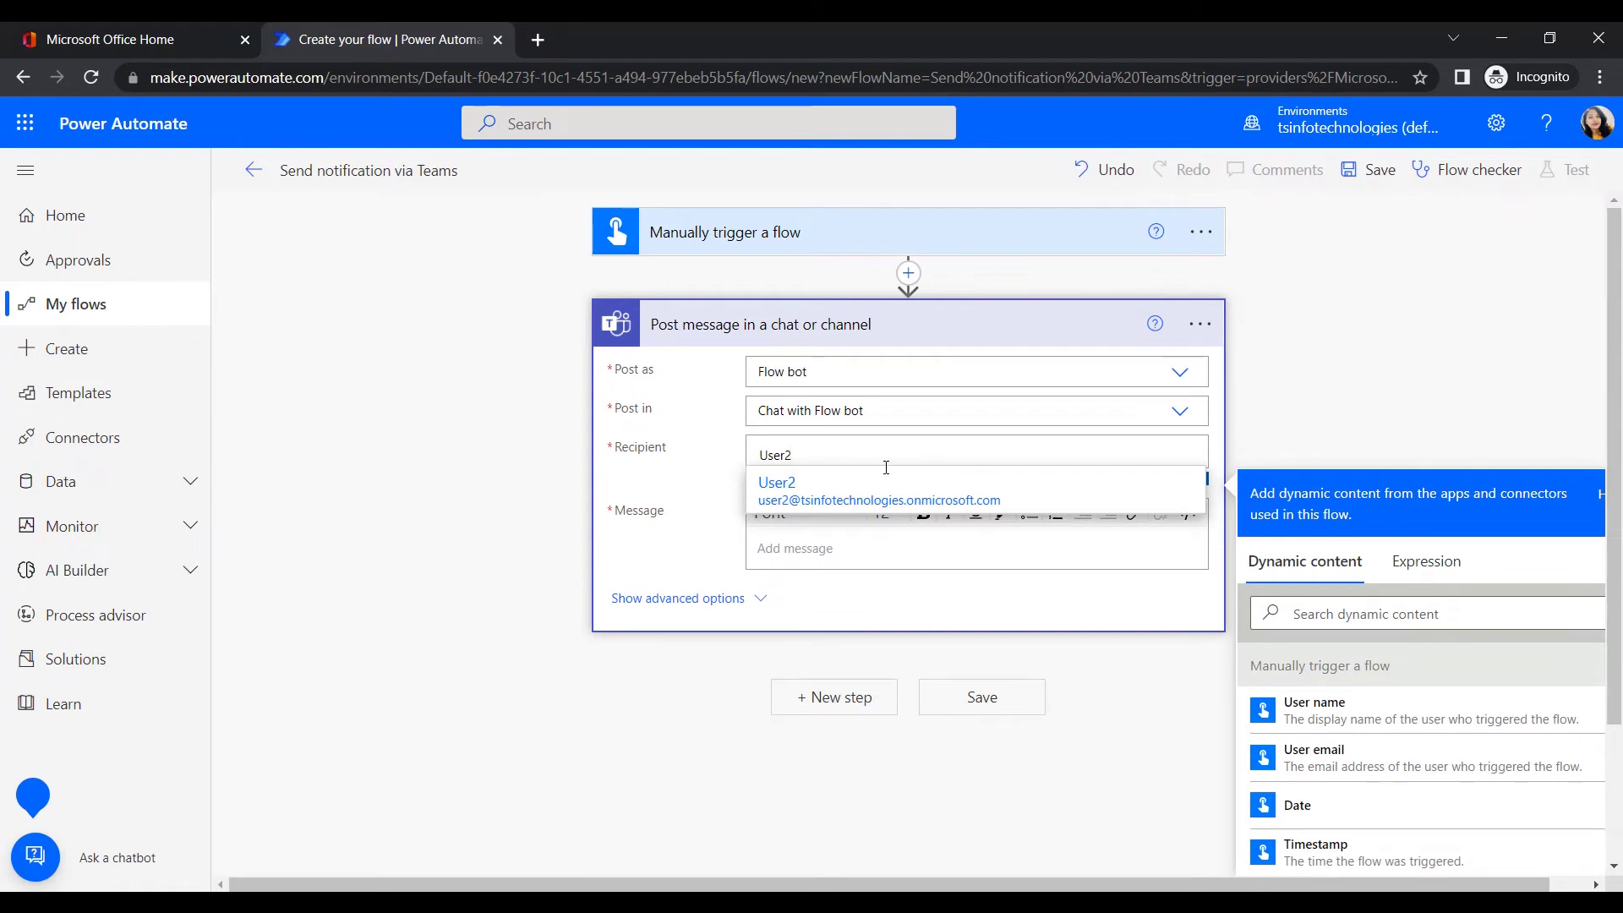
{"action": "left_click", "coordinate": [817, 504]}
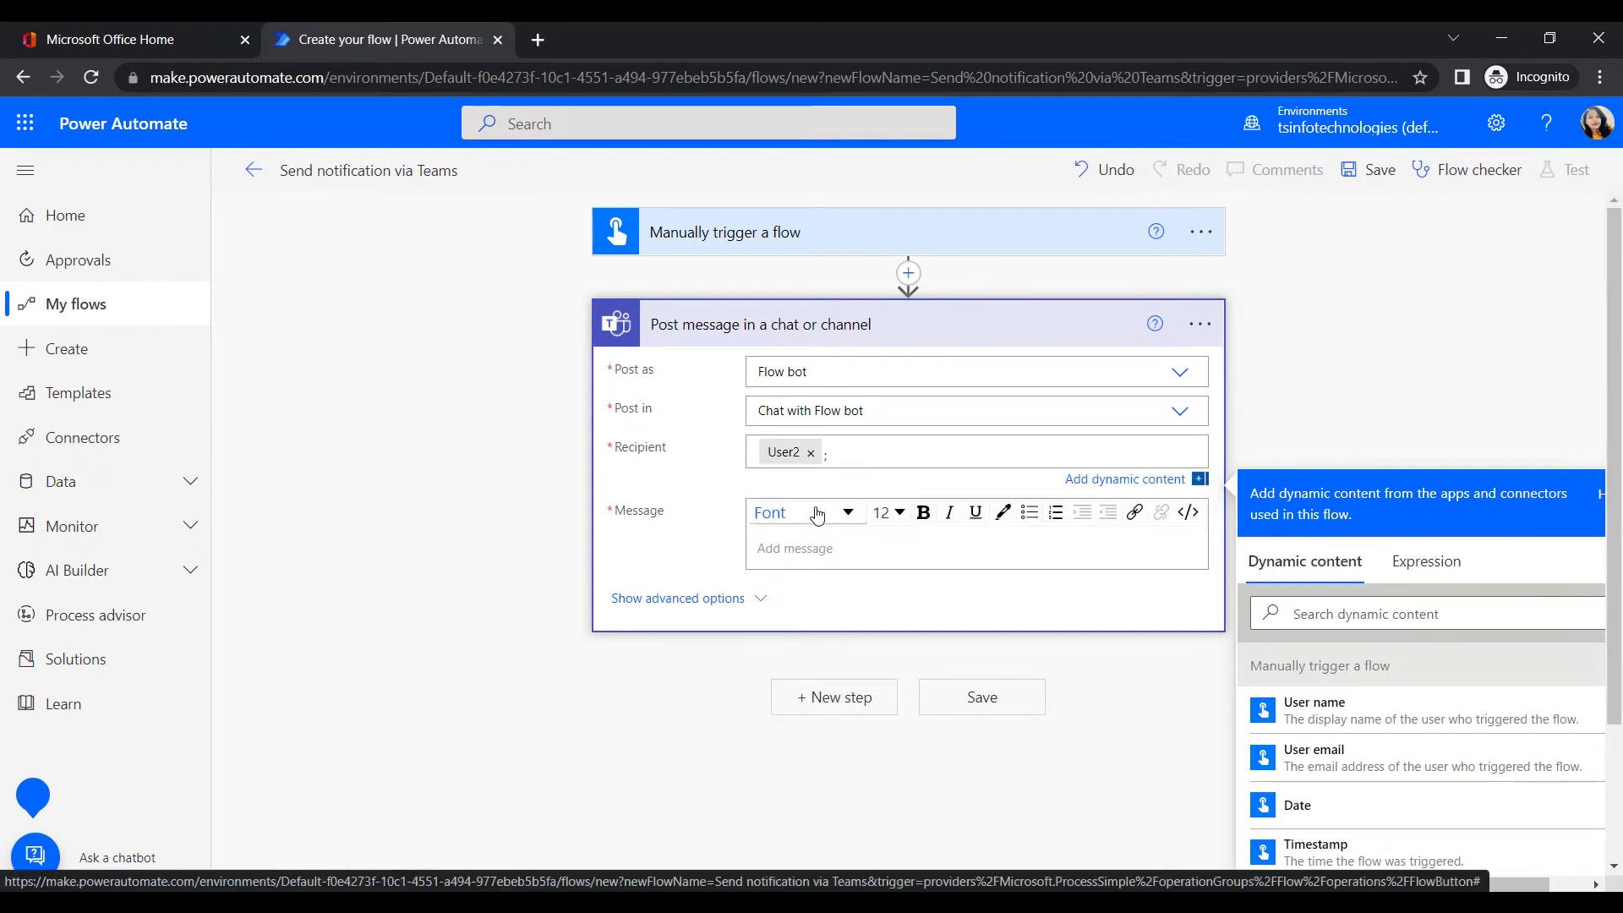
Begin the message with "Hey," and, on a new line, "The assigned task" followed by an empty pair of quotes.
{"action": "left_click", "coordinate": [803, 550]}
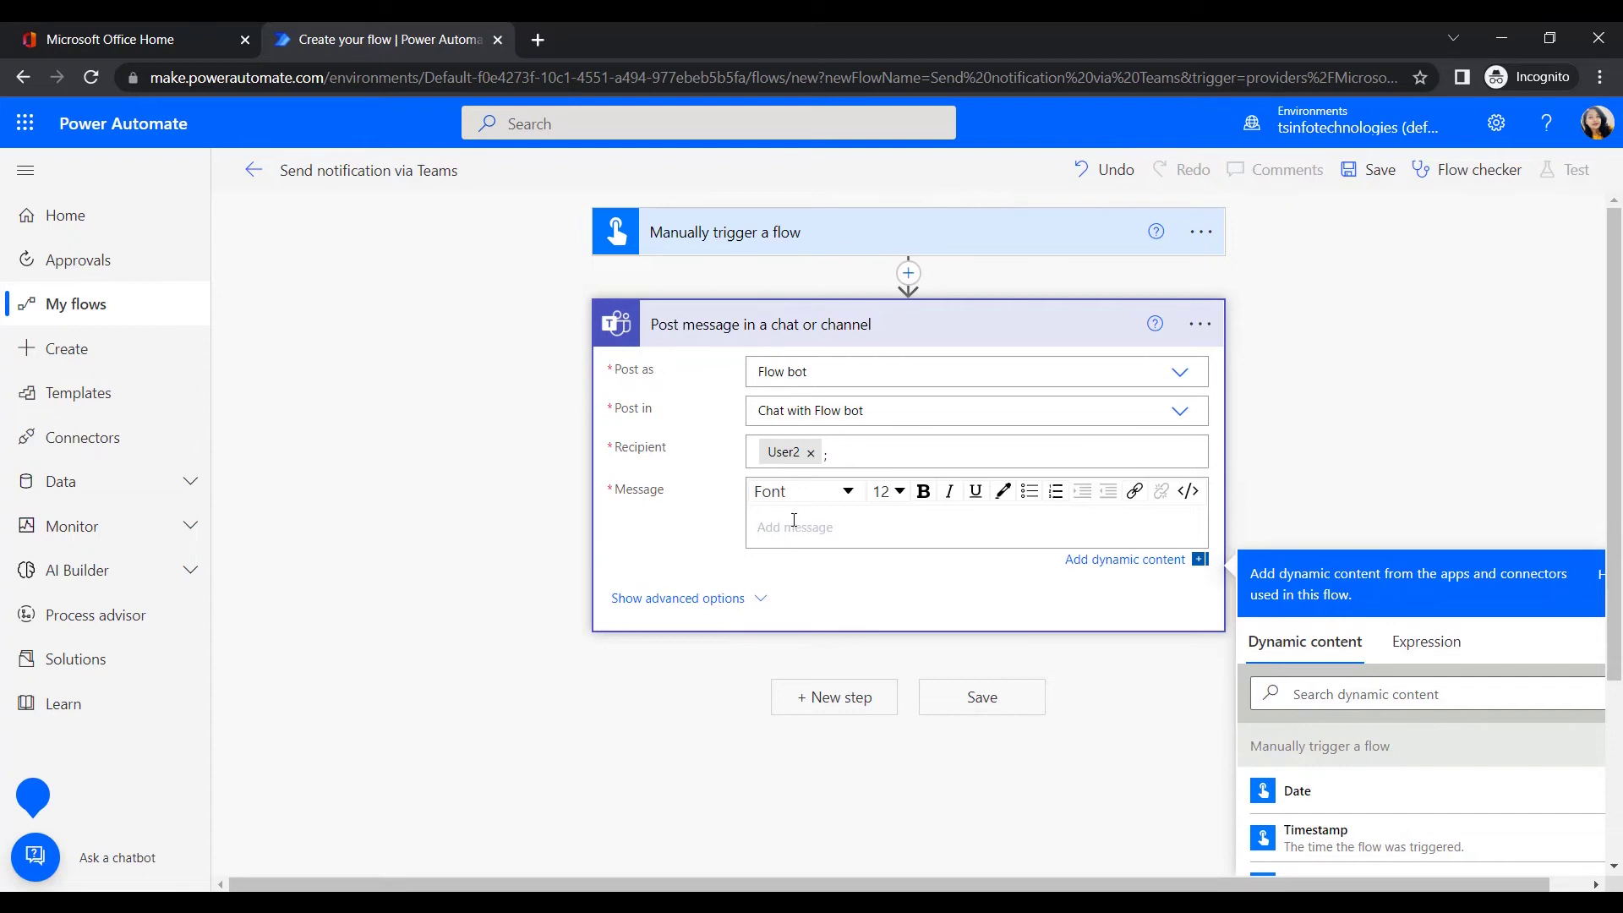
{"action": "type", "text": "Hey,"}
{"action": "left_click", "coordinate": [1150, 563]}
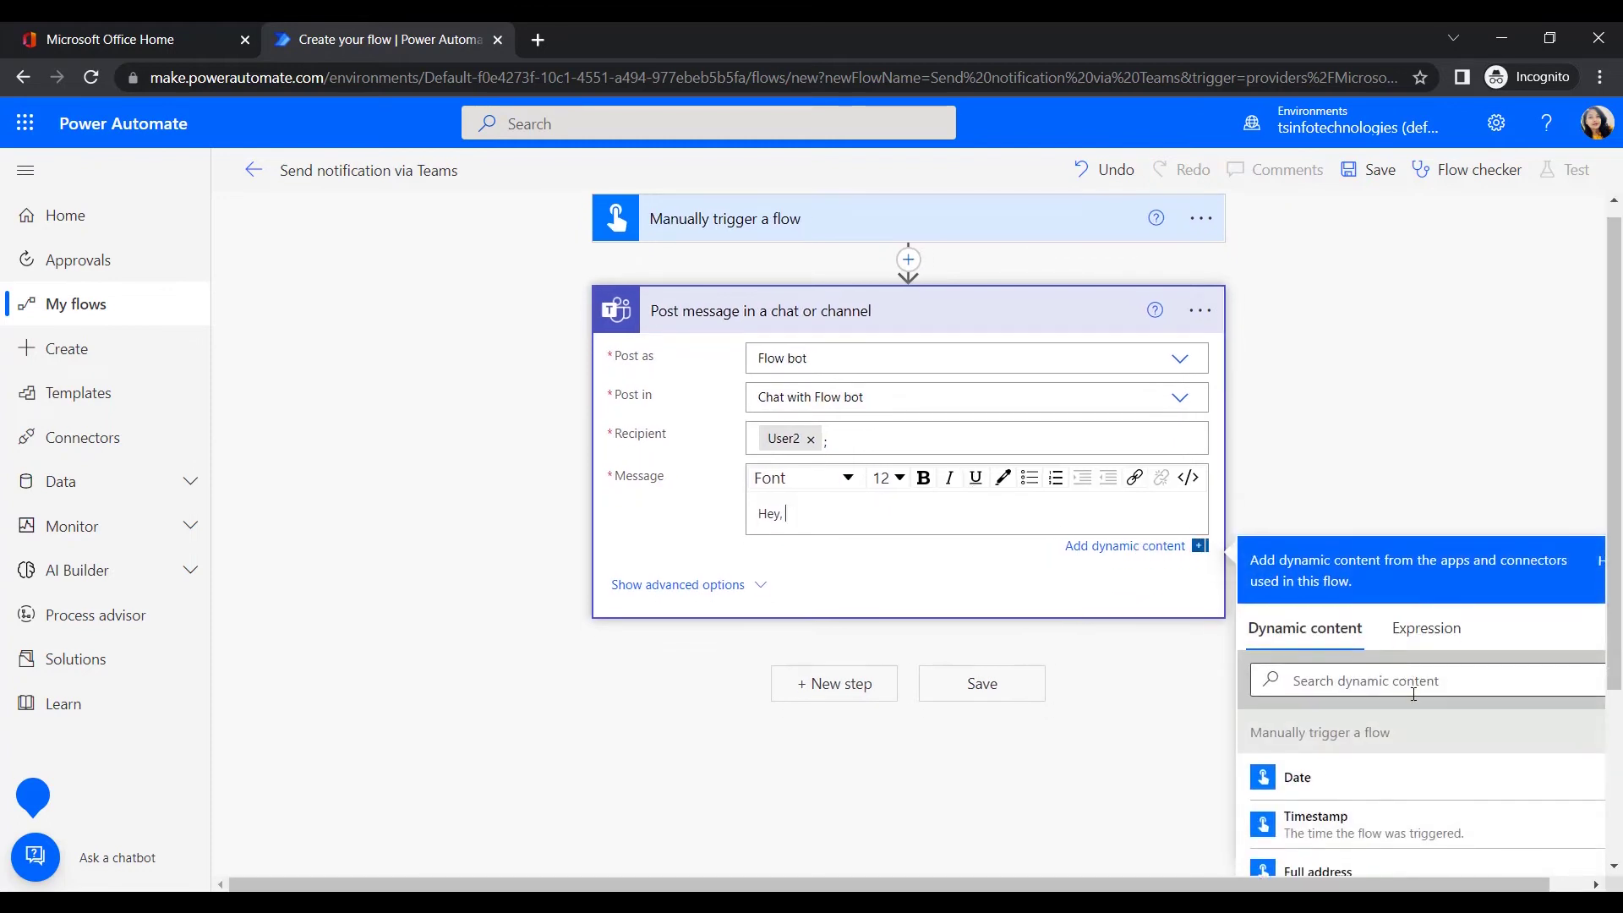
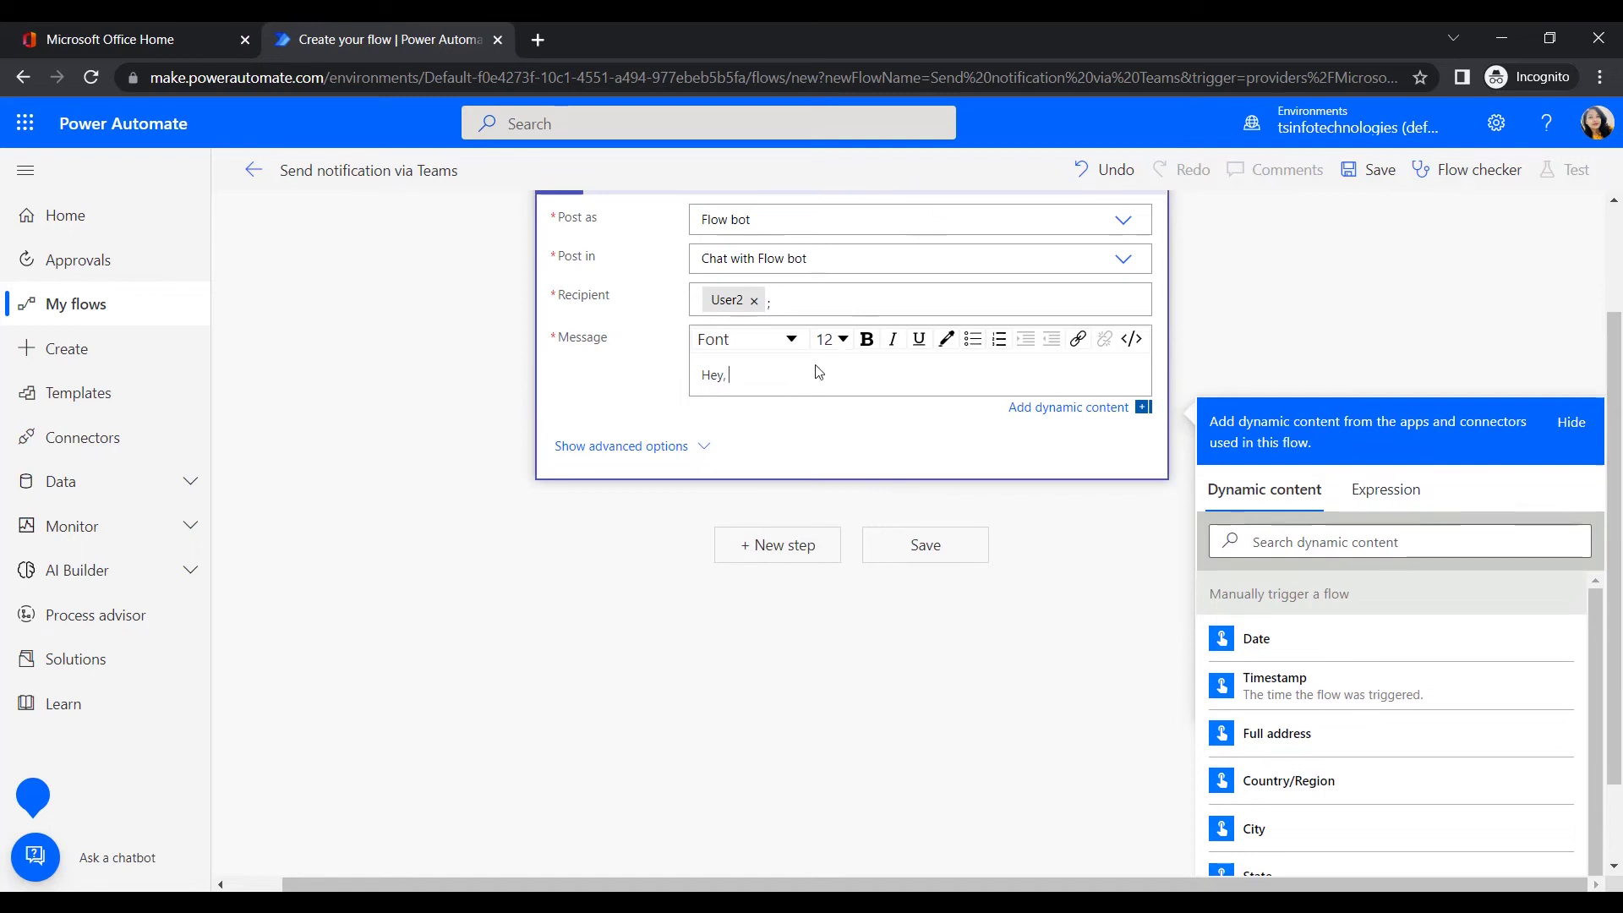
{"action": "key", "text": "Return"}
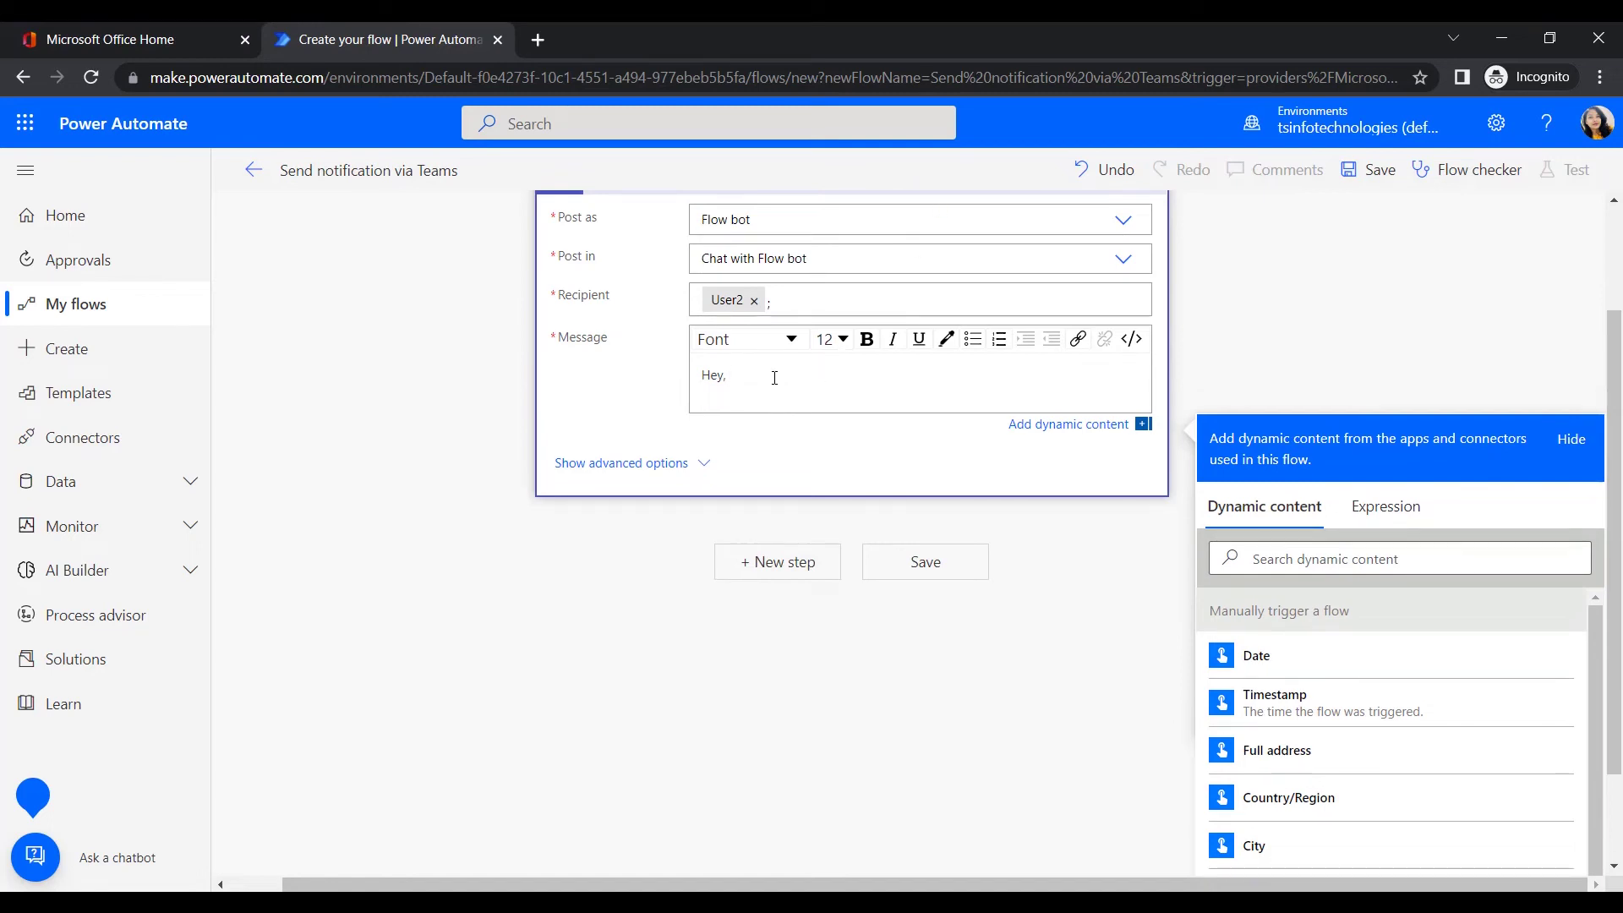
{"action": "key", "text": "Return"}
{"action": "type", "text": "The task"}
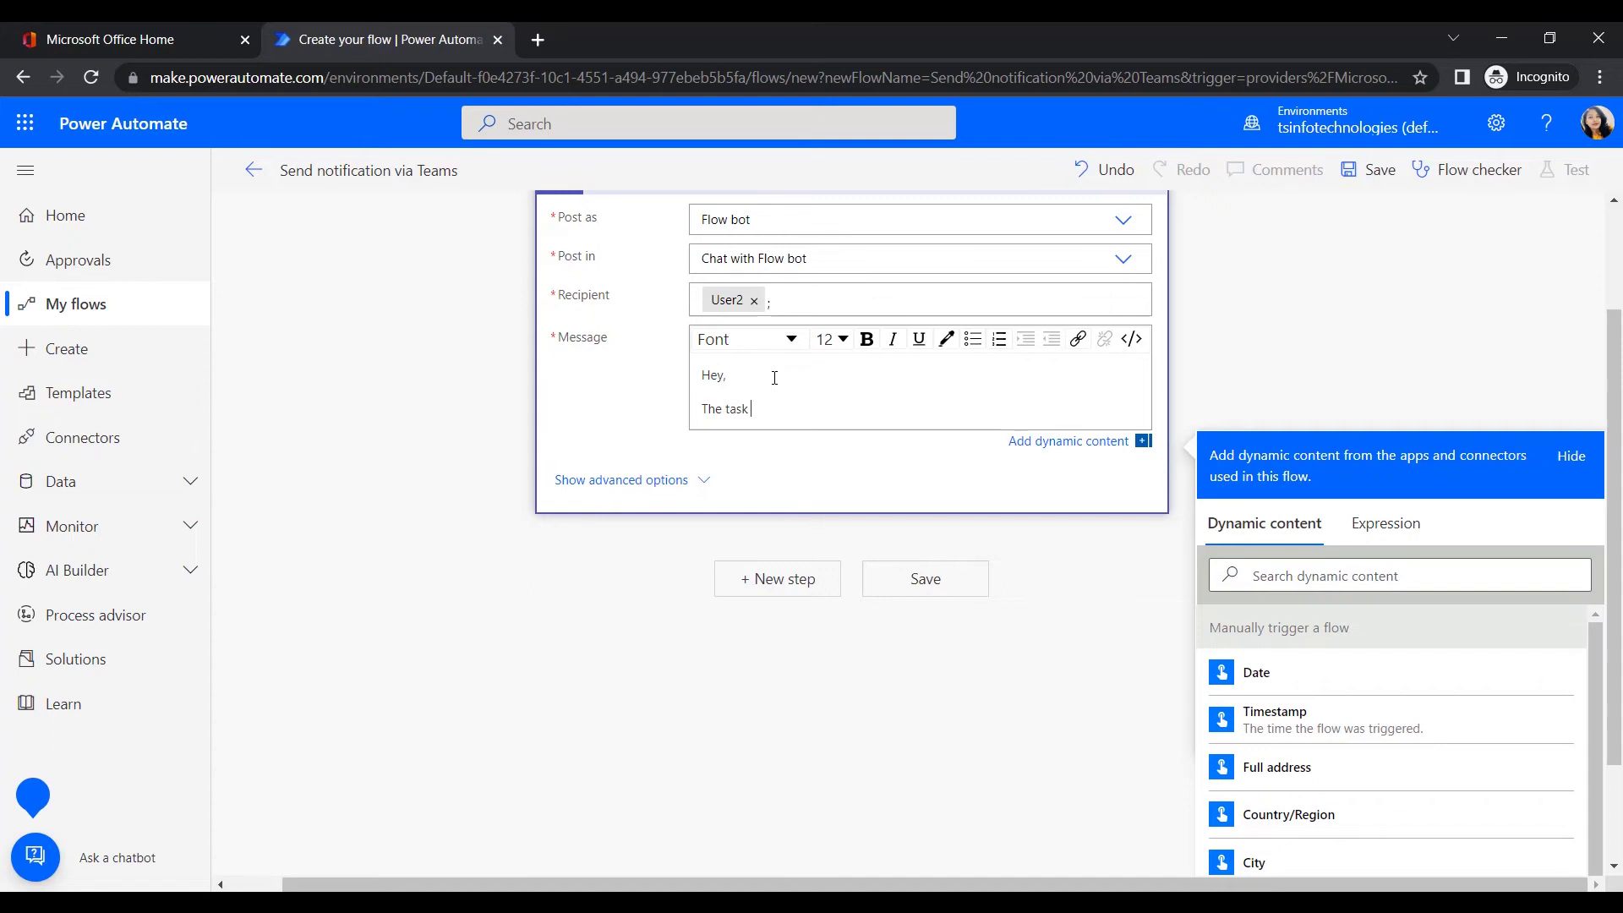
{"action": "key", "text": "BackSpace"}
{"action": "key", "text": "BackSpace"}
{"action": "key", "text": "BackSpace"}
{"action": "type", "text": "gn"}
{"action": "left_click", "coordinate": [1304, 584]}
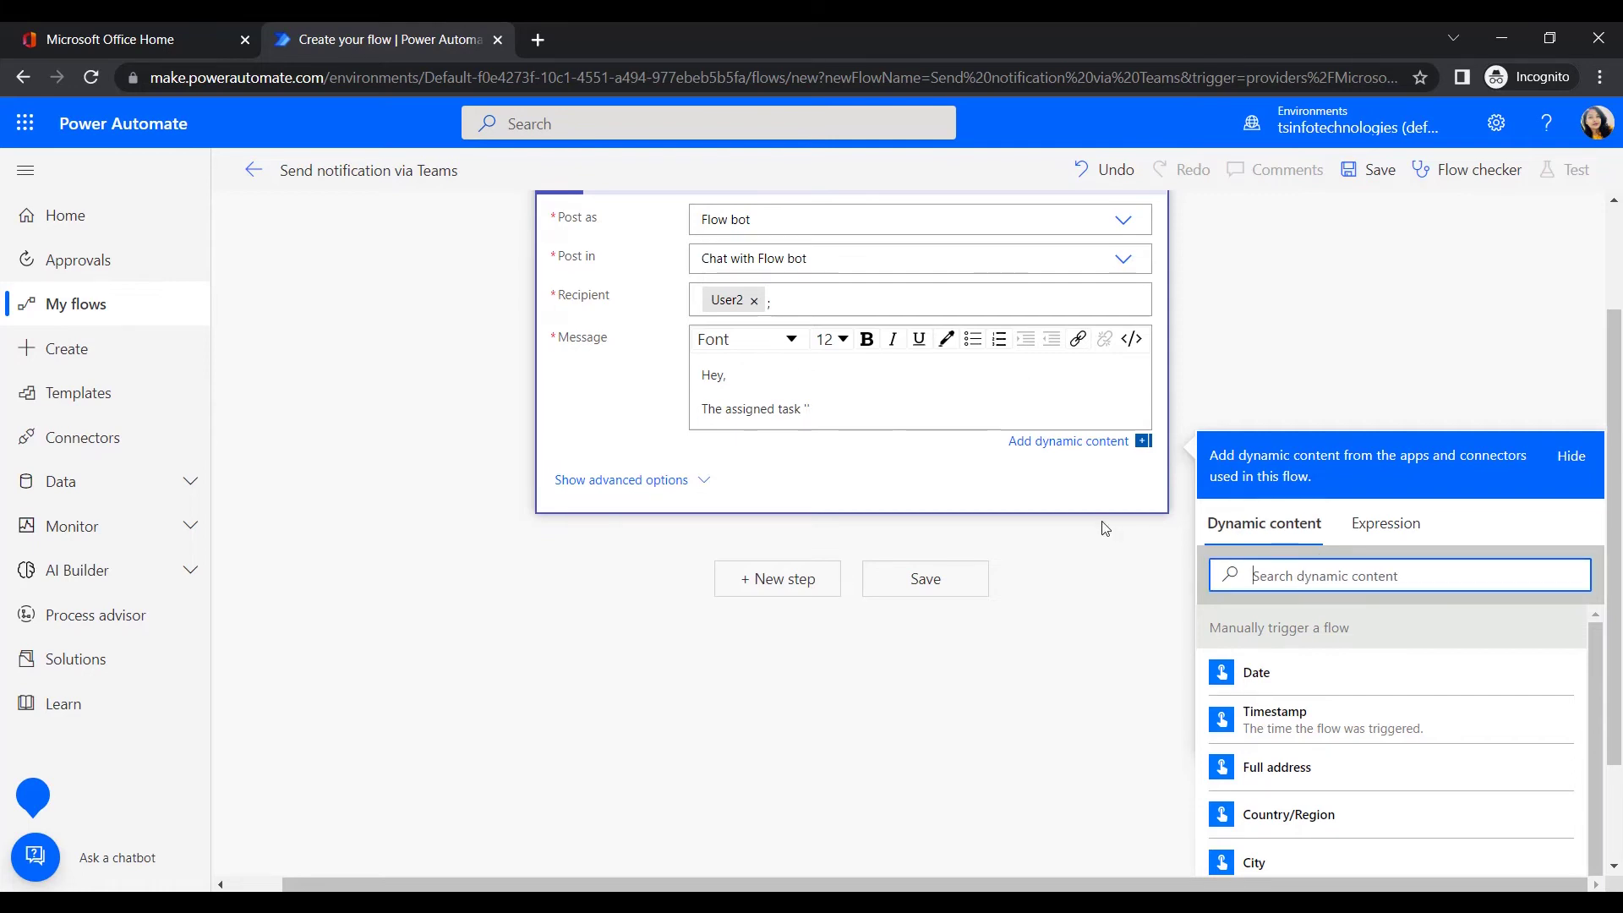
Try to bold the pair of quotes at the end of the message.
{"action": "left_click_drag", "start_coordinate": [806, 407], "coordinate": [836, 415]}
{"action": "left_click", "coordinate": [867, 339]}
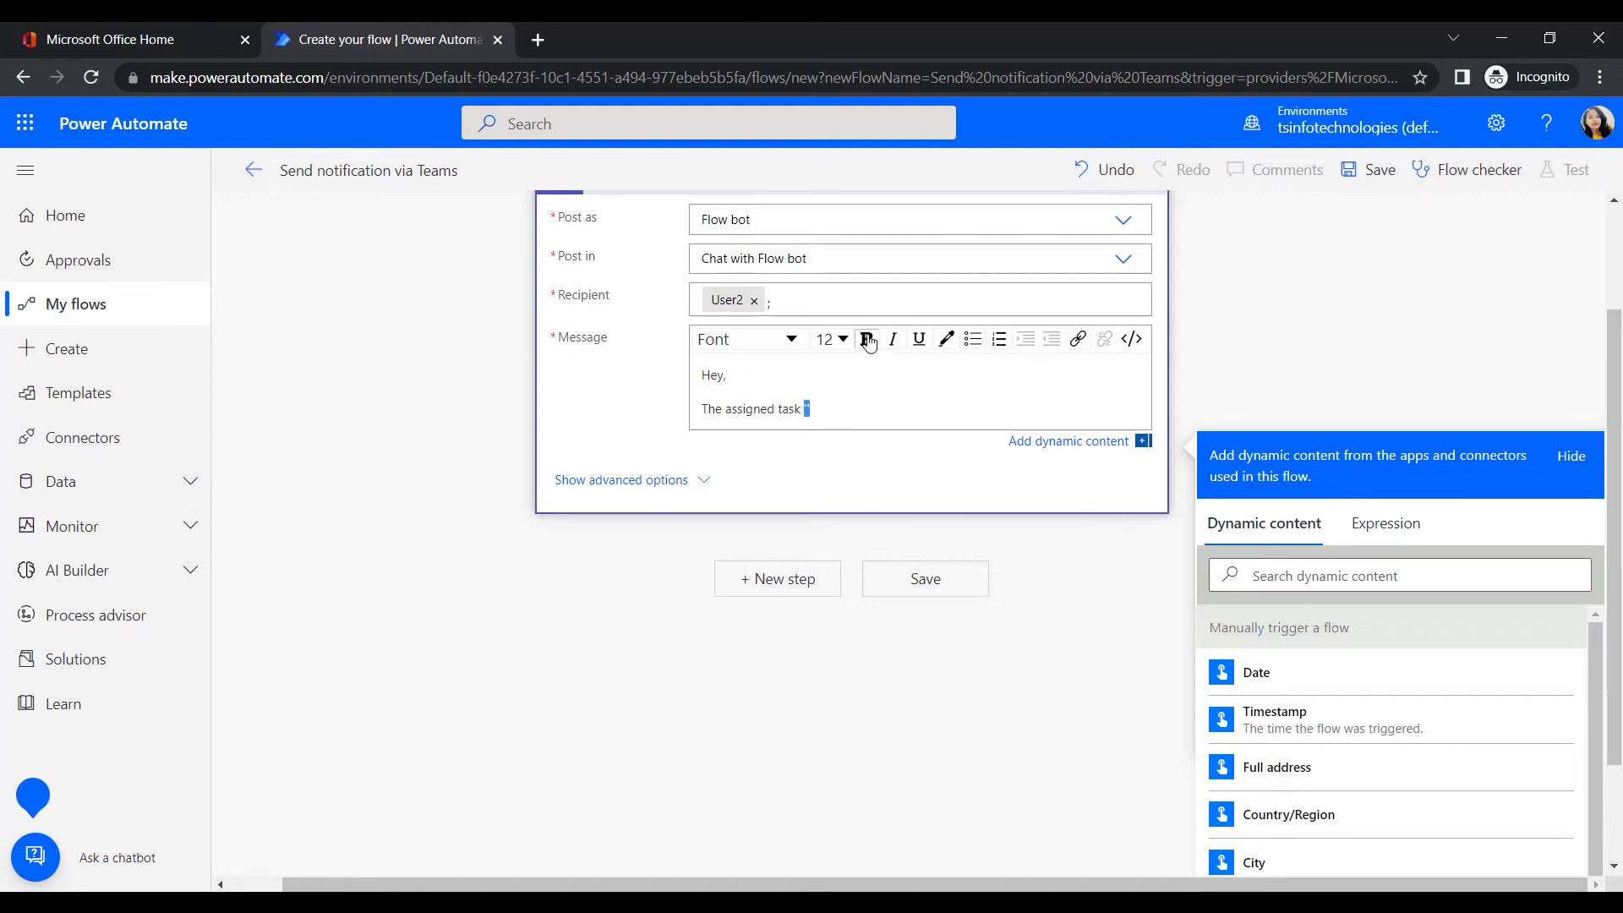
{"action": "type", "text": "\""}
{"action": "left_click", "coordinate": [866, 339]}
{"action": "double_click", "coordinate": [806, 409]}
{"action": "left_click", "coordinate": [1297, 581]}
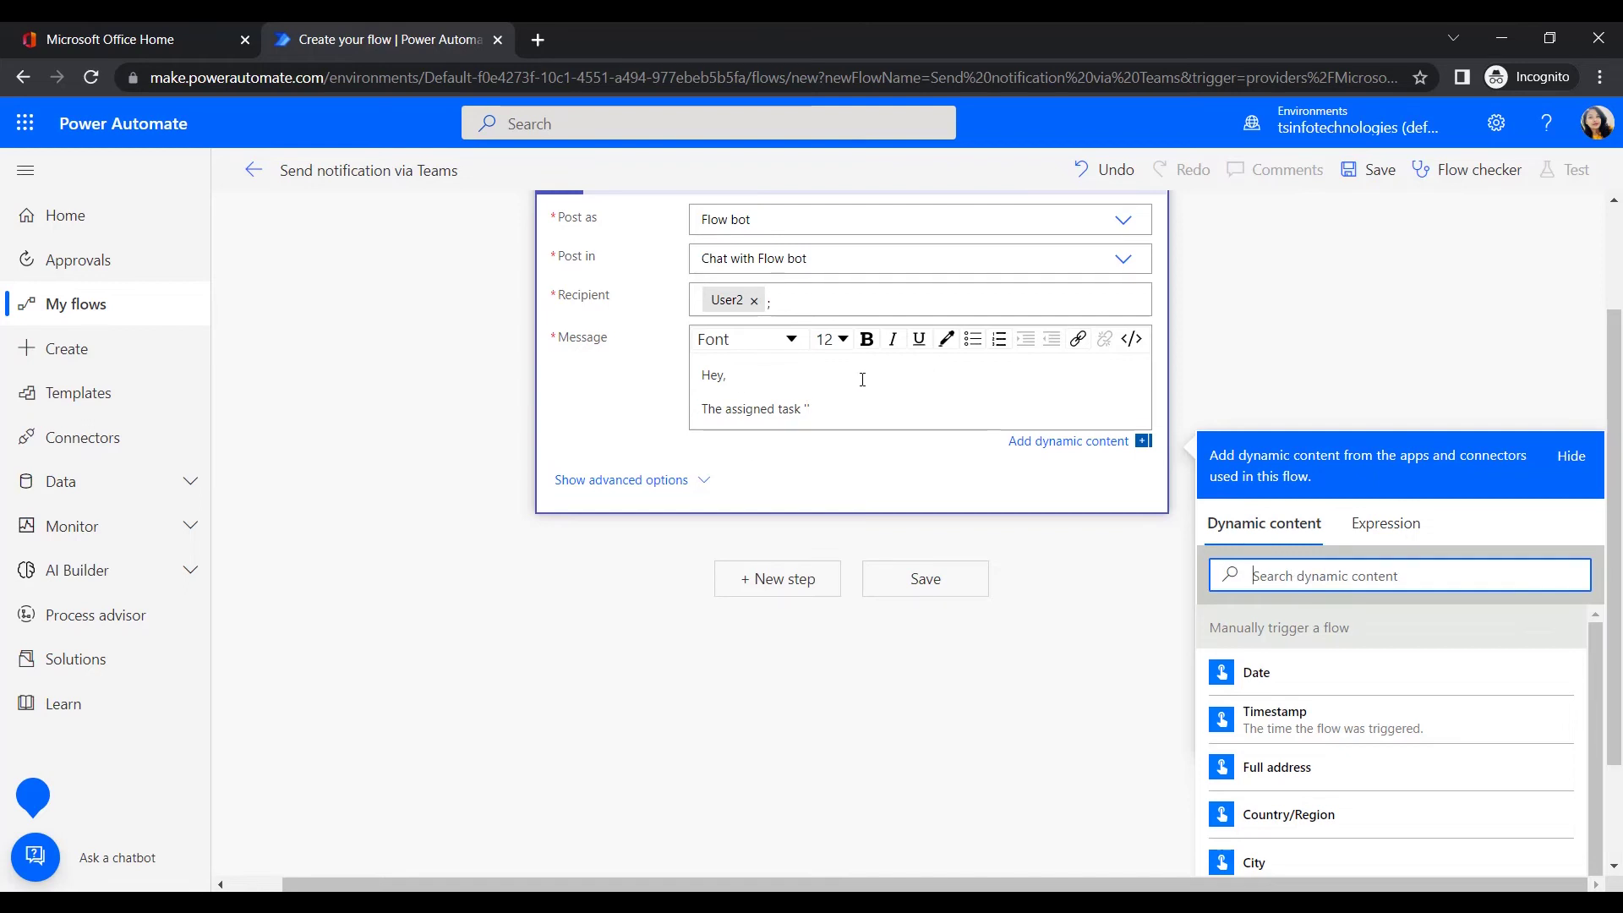
Insert the trigger's Task Name dynamic value between the quotes in the message.
{"action": "left_click", "coordinate": [807, 408]}
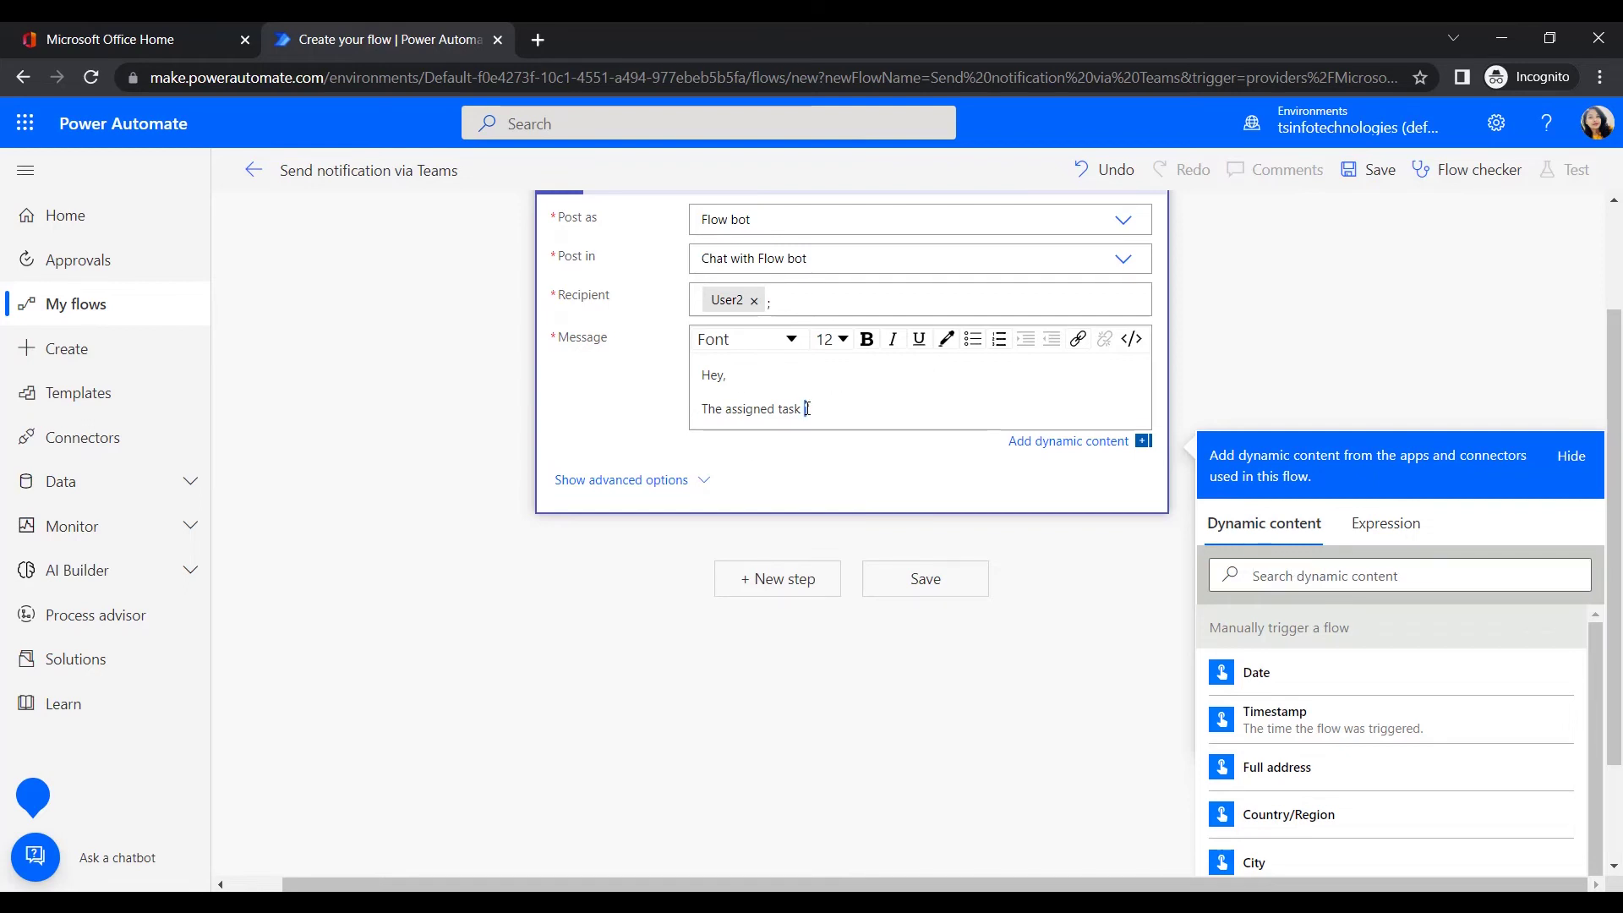
{"action": "left_click", "coordinate": [1283, 569]}
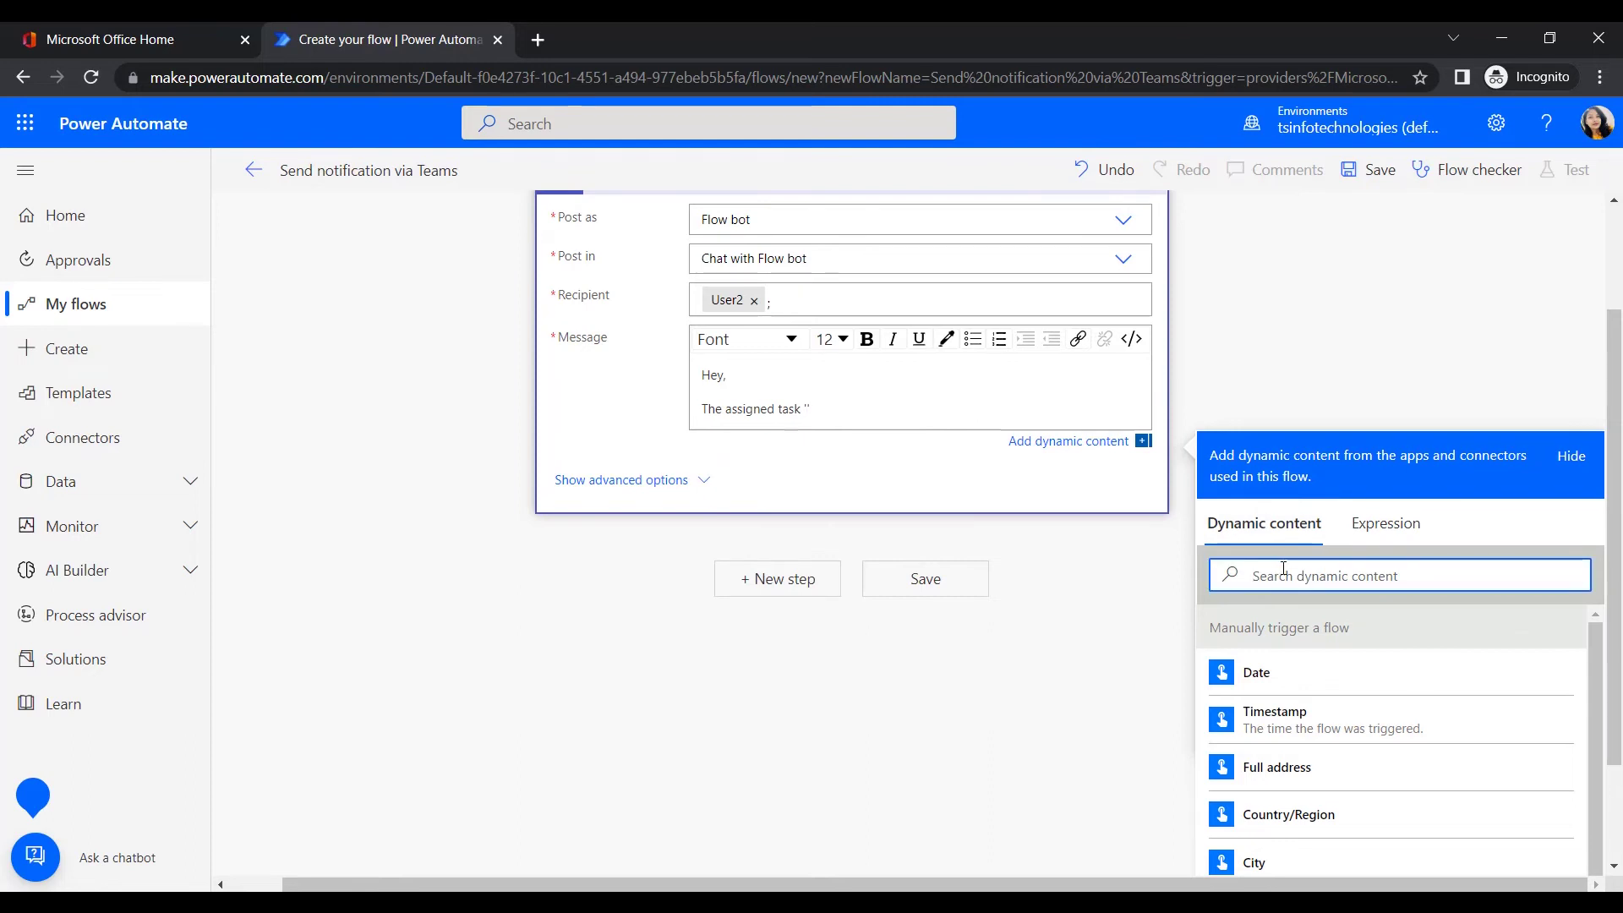
{"action": "scroll", "coordinate": [1048, 507], "scroll_direction": "up", "scroll_amount": 2}
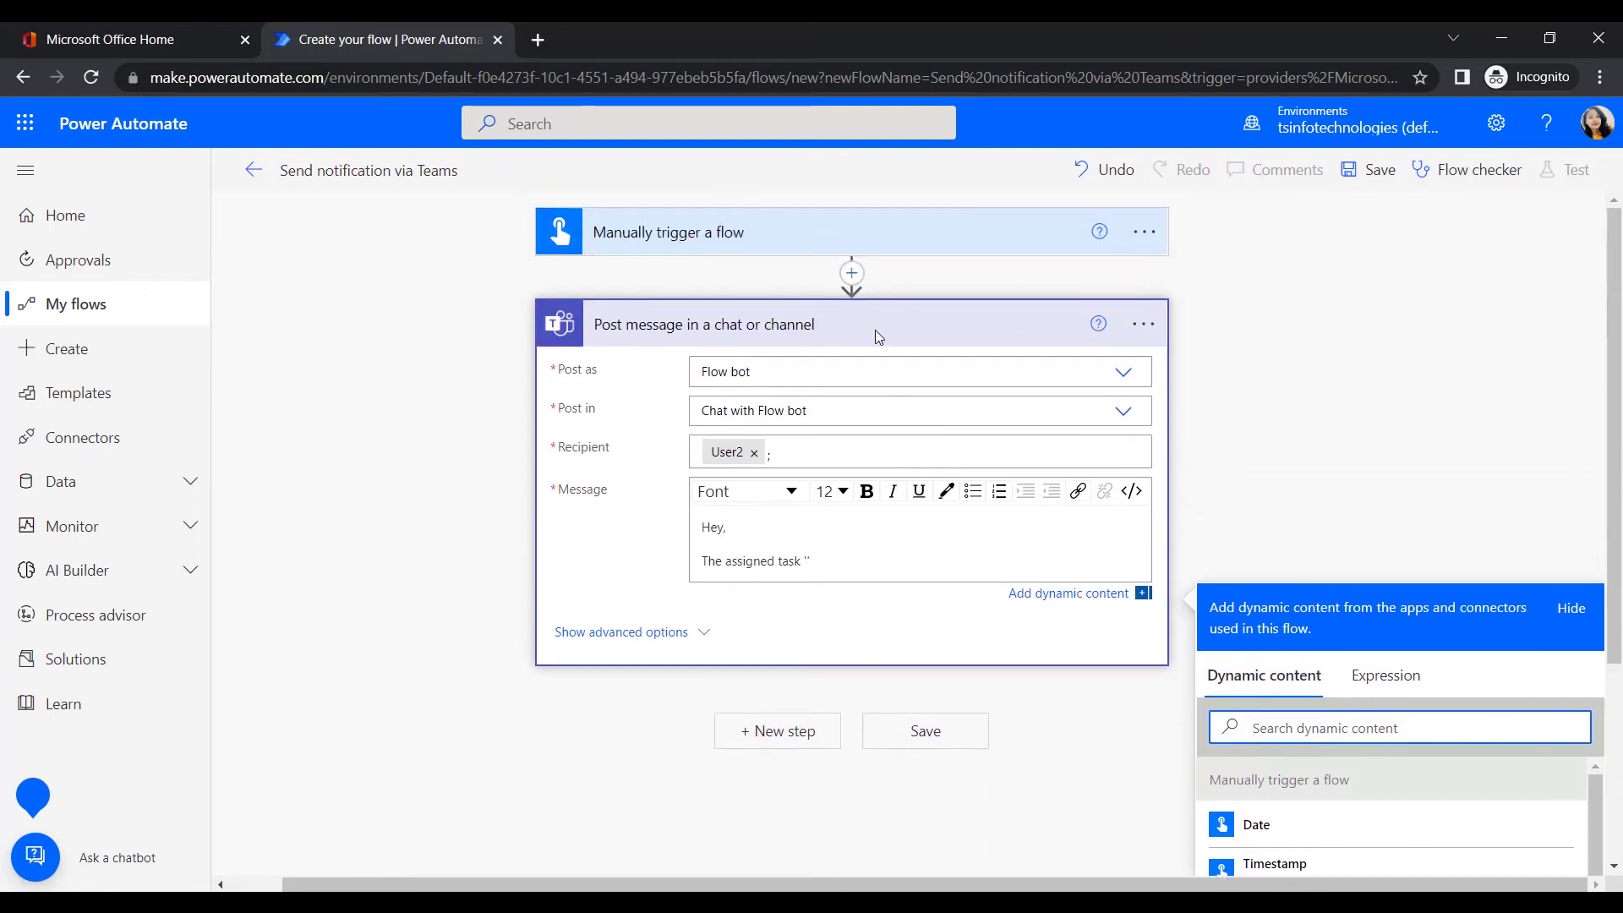
{"action": "left_click", "coordinate": [863, 244]}
{"action": "scroll", "coordinate": [1072, 572], "scroll_direction": "down", "scroll_amount": 2}
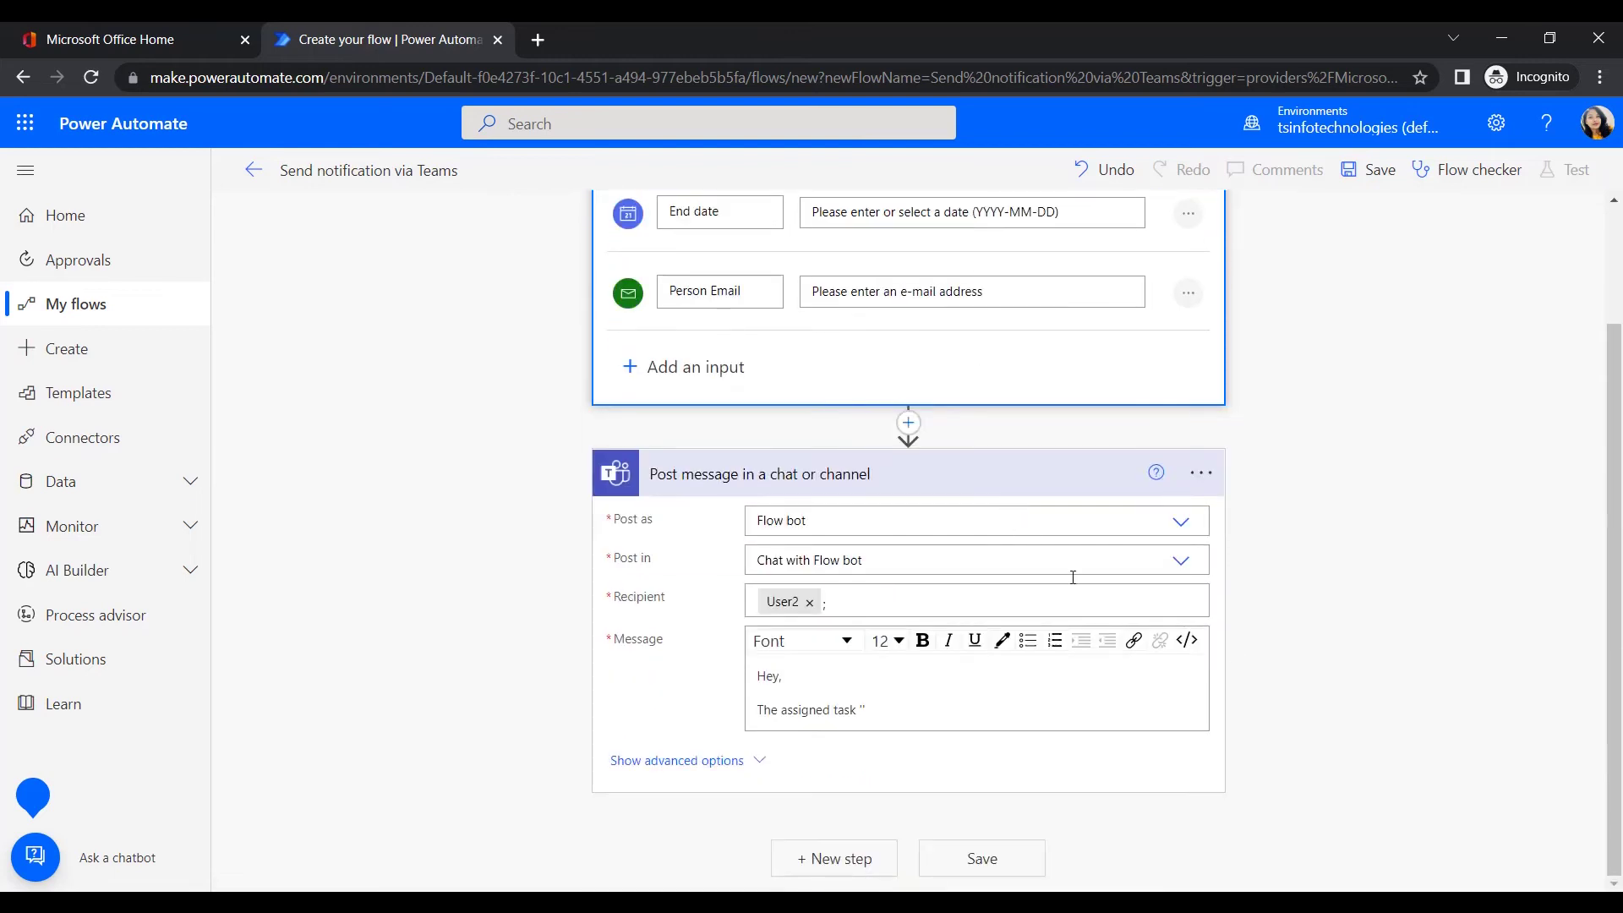
{"action": "left_click", "coordinate": [863, 710]}
{"action": "type", "text": "\""}
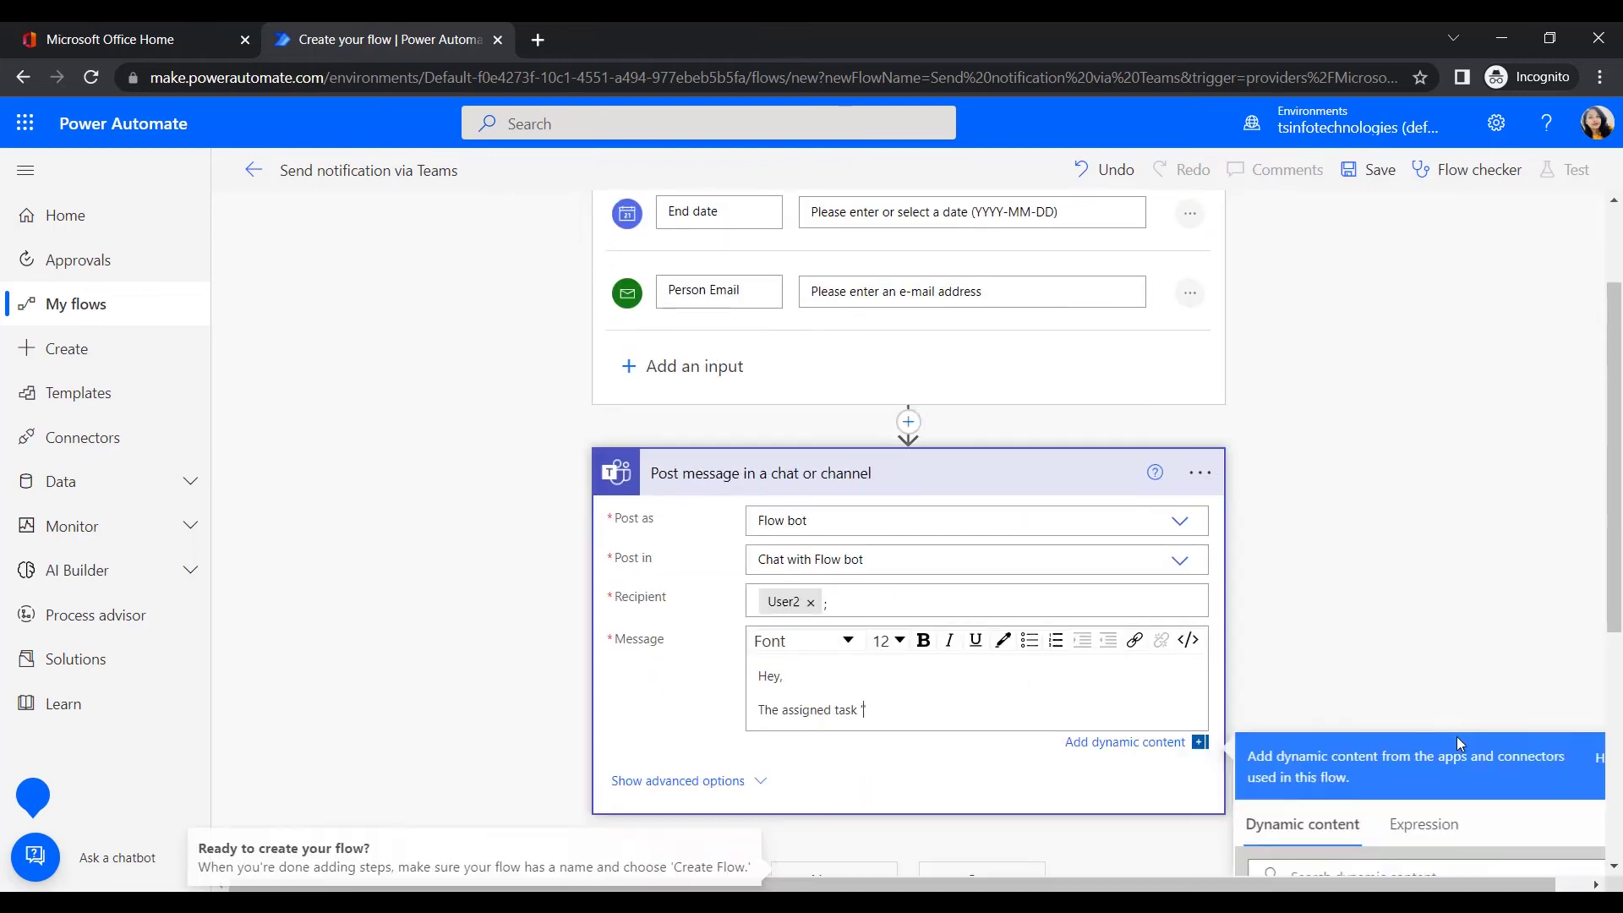
{"action": "scroll", "coordinate": [1414, 714], "scroll_direction": "down", "scroll_amount": 4}
{"action": "left_click", "coordinate": [1329, 560]}
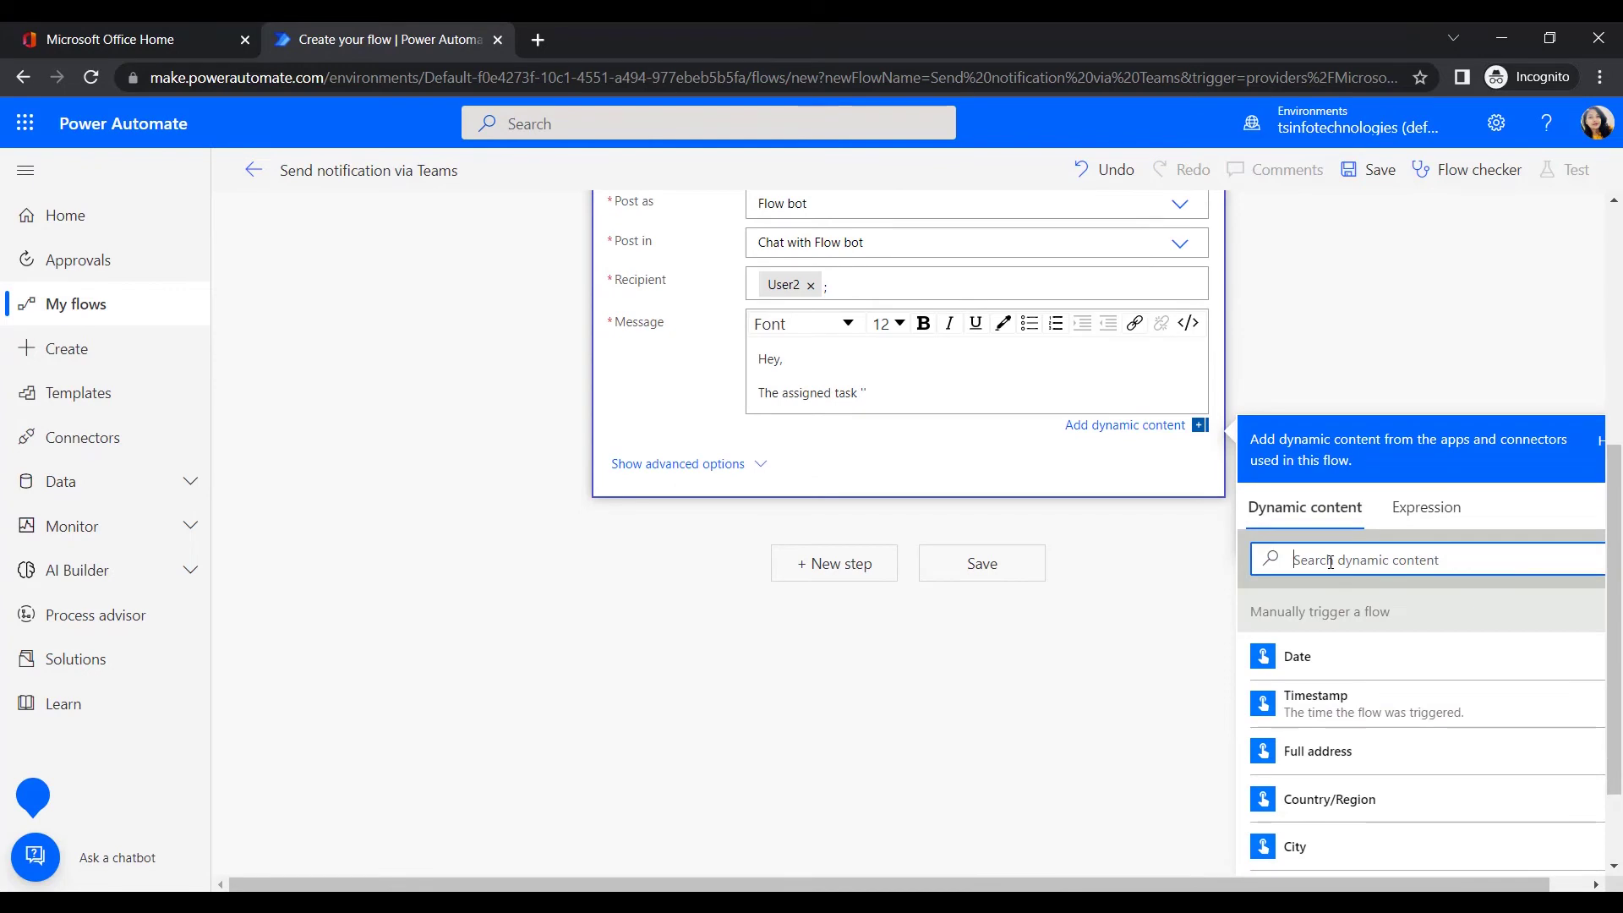
{"action": "type", "text": "Task"}
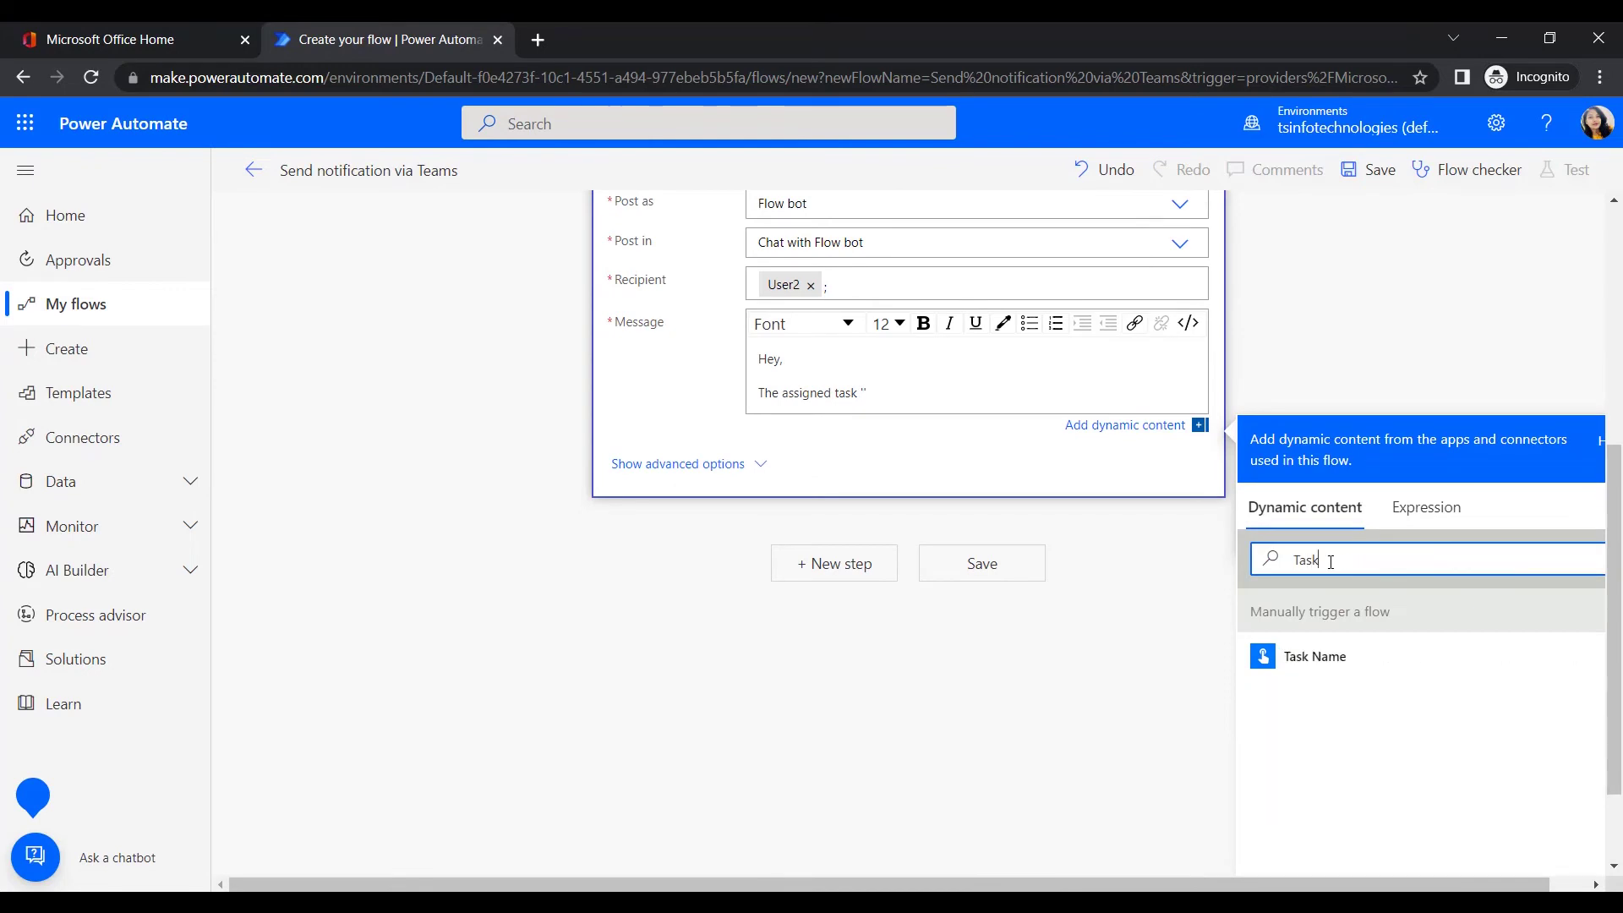
{"action": "left_click", "coordinate": [1313, 656]}
Continue the message after the quoted Task Name with "has been completed by".
{"action": "left_click", "coordinate": [1023, 400]}
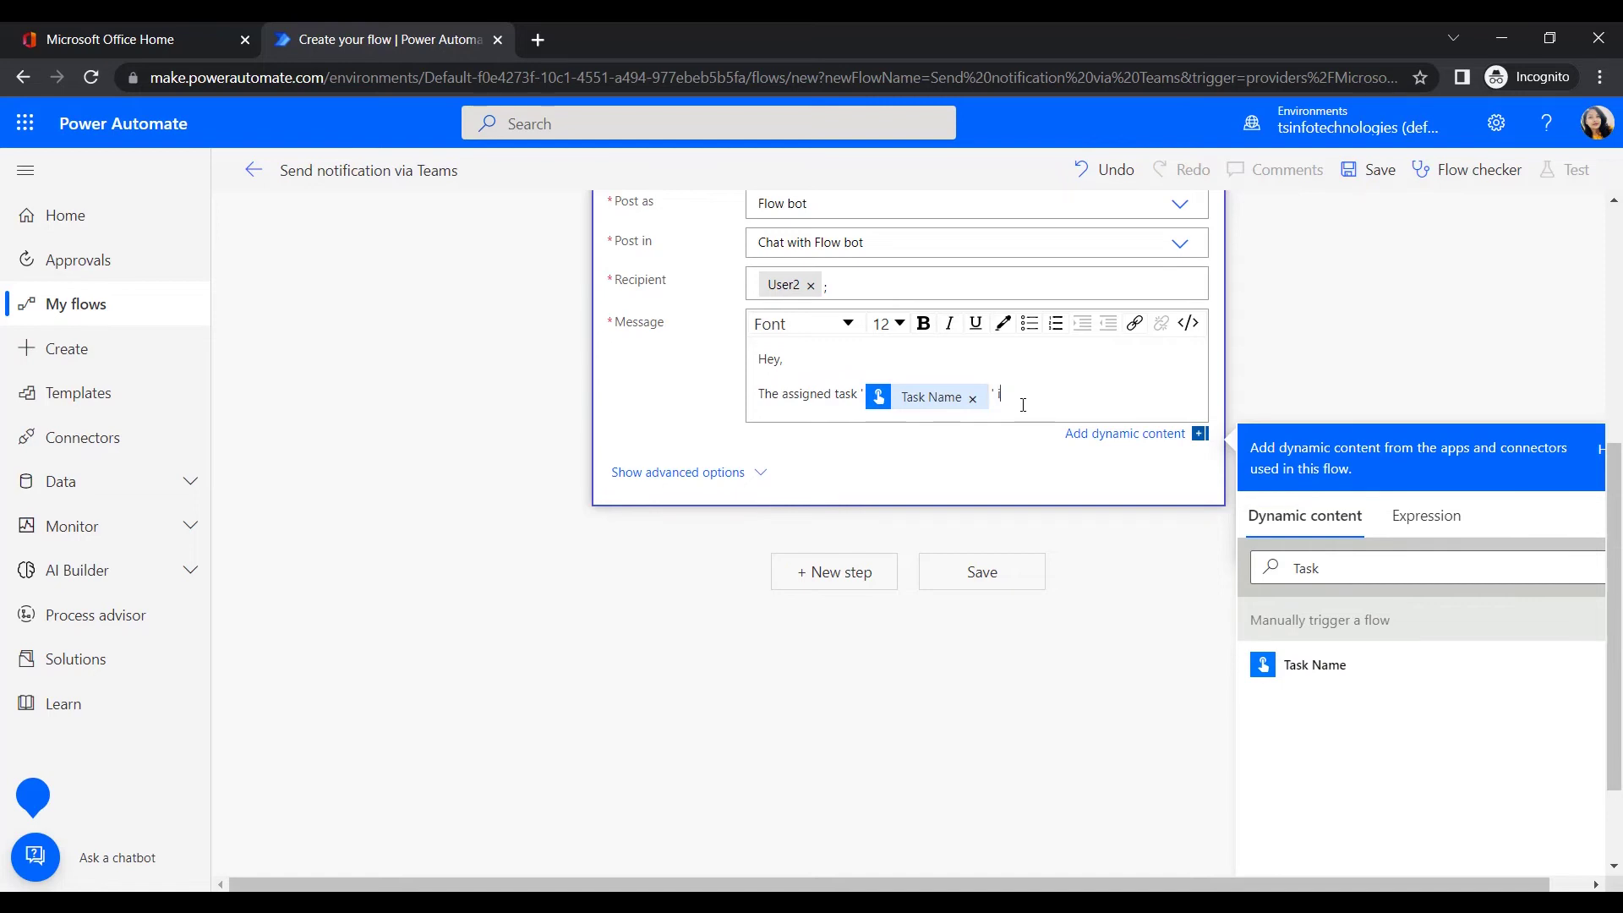
{"action": "type", "text": "is c"}
{"action": "key", "text": "BackSpace"}
{"action": "key", "text": "BackSpace"}
{"action": "key", "text": "BackSpace"}
{"action": "key", "text": "BackSpace"}
{"action": "type", "text": "has been completed by"}
Append the Person Email dynamic value to the message, followed by the word "on".
{"action": "double_click", "coordinate": [1302, 568]}
{"action": "type", "text": "e"}
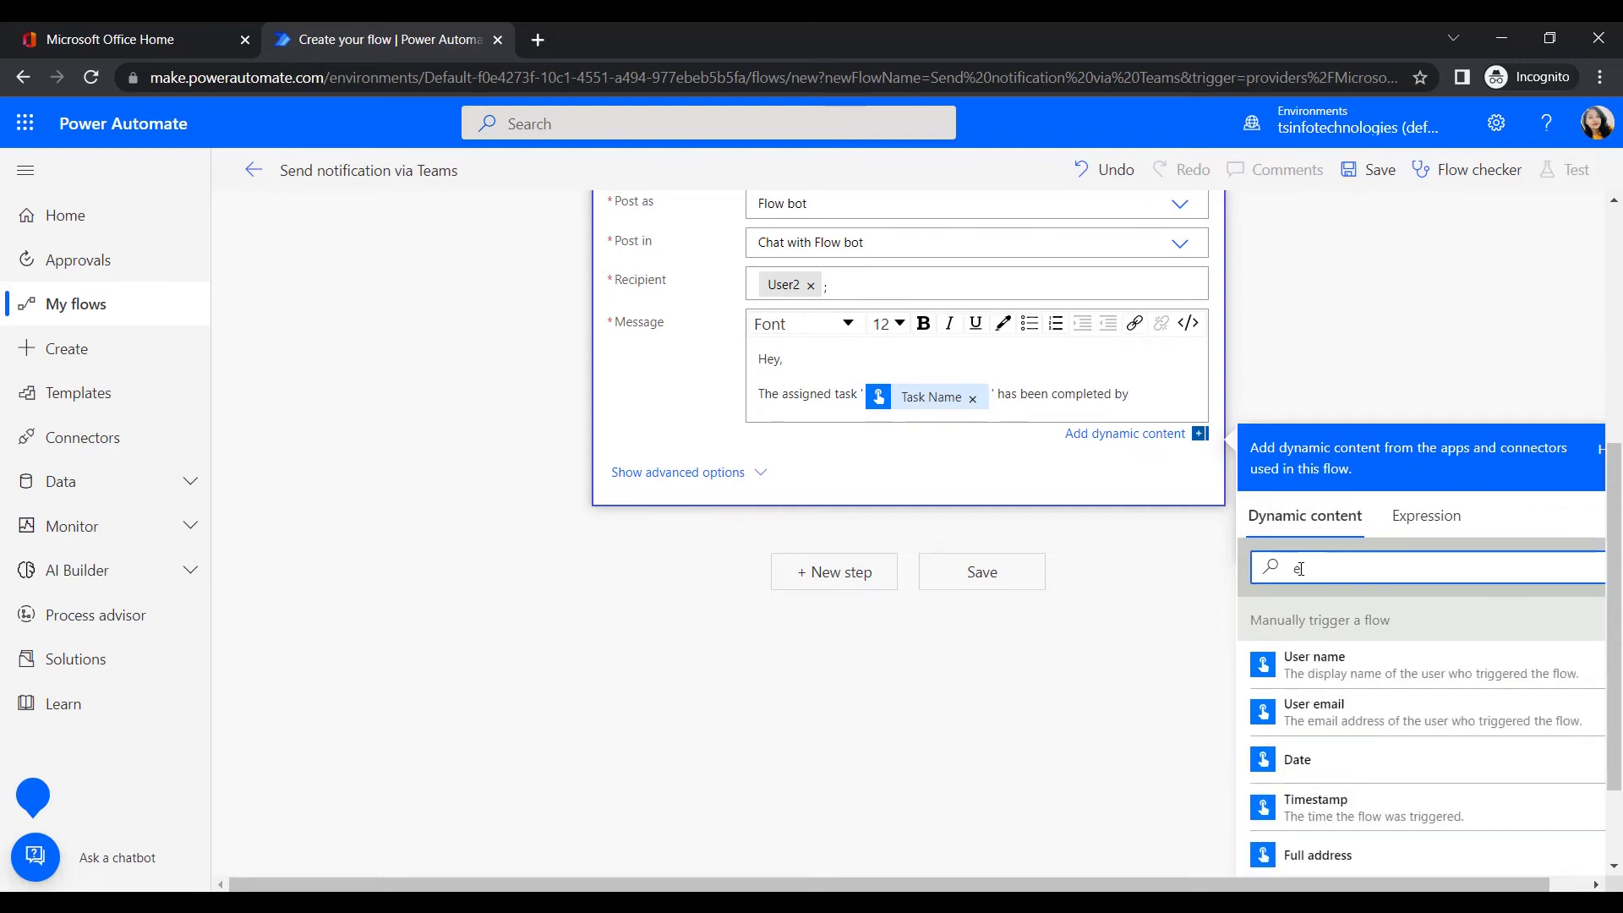
{"action": "key", "text": "BackSpace"}
{"action": "type", "text": "pe"}
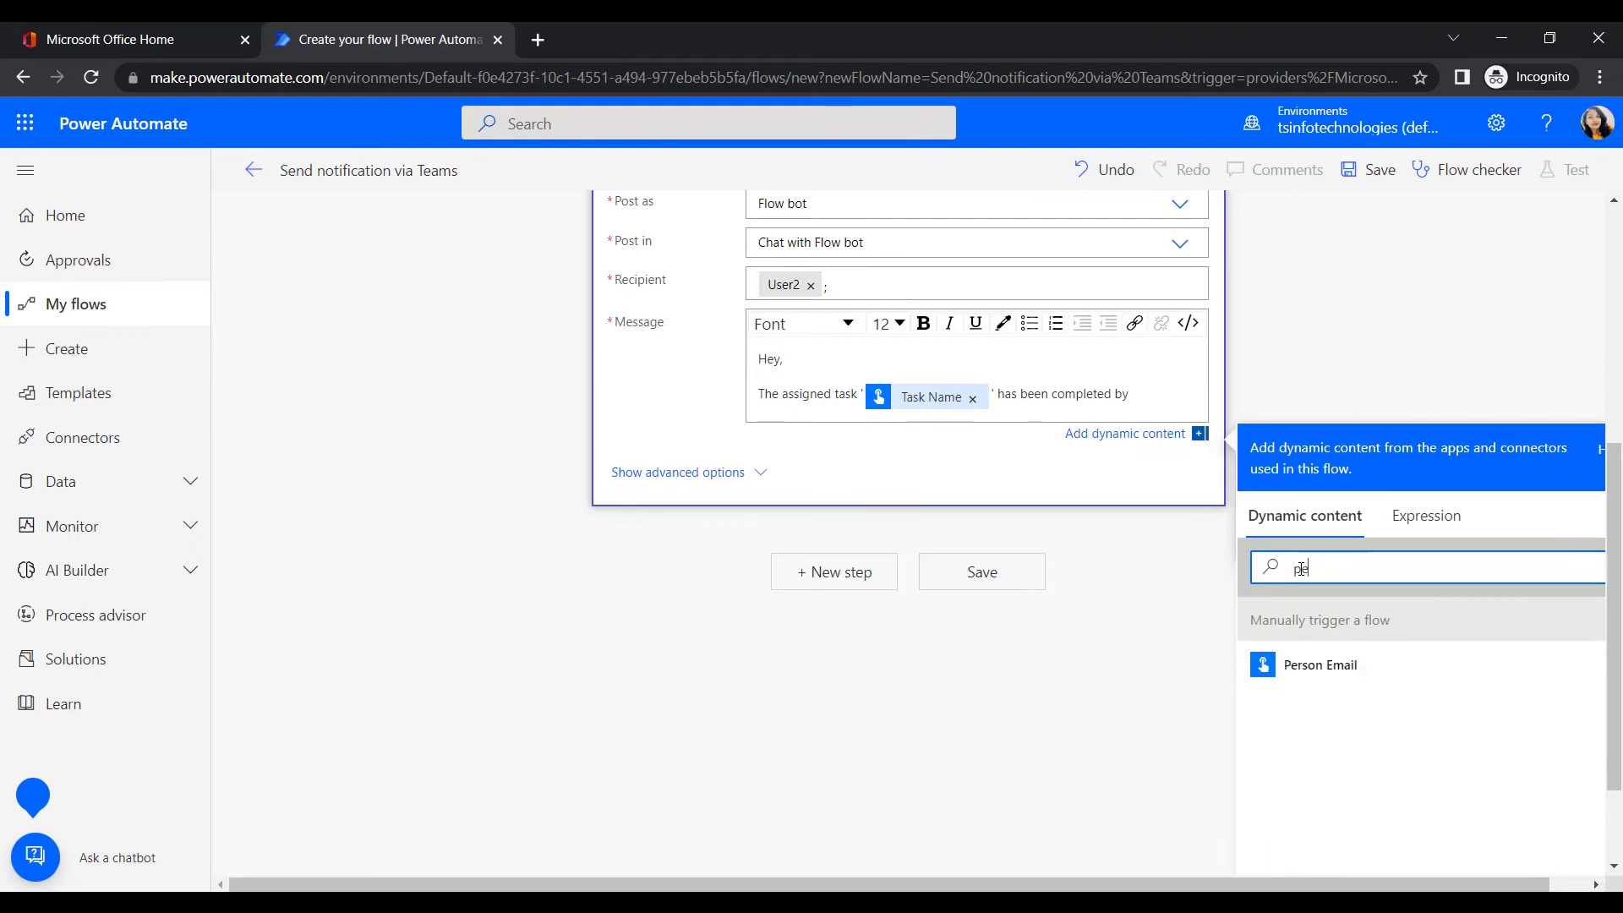
{"action": "left_click", "coordinate": [1302, 664]}
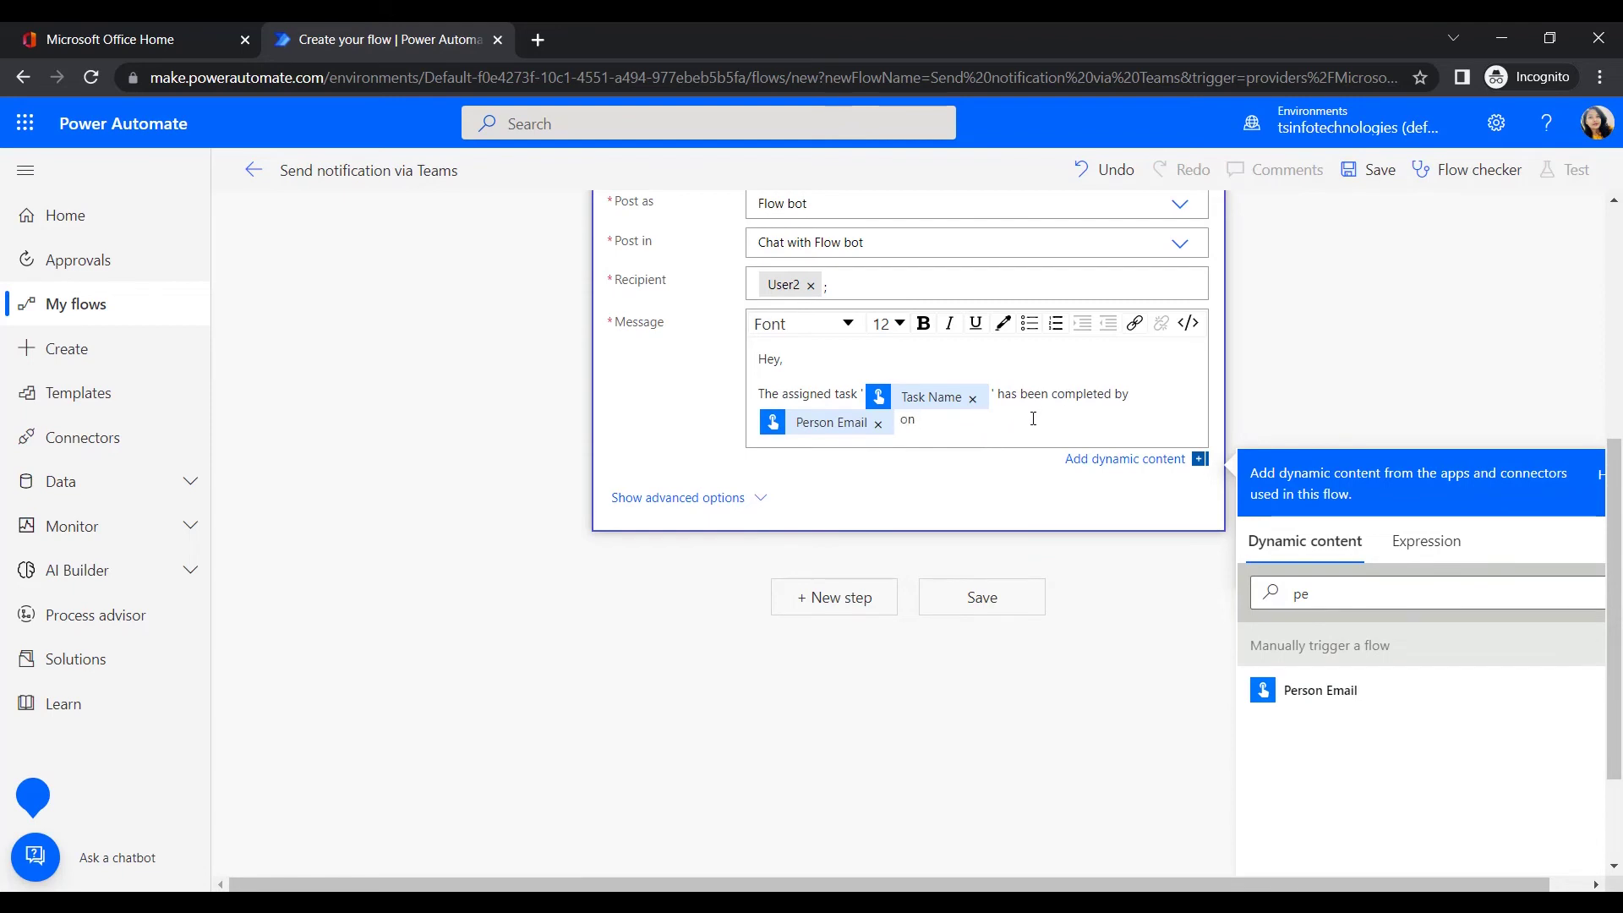
Insert the End date dynamic value after "on" and end the message with a period.
{"action": "left_click", "coordinate": [1412, 585]}
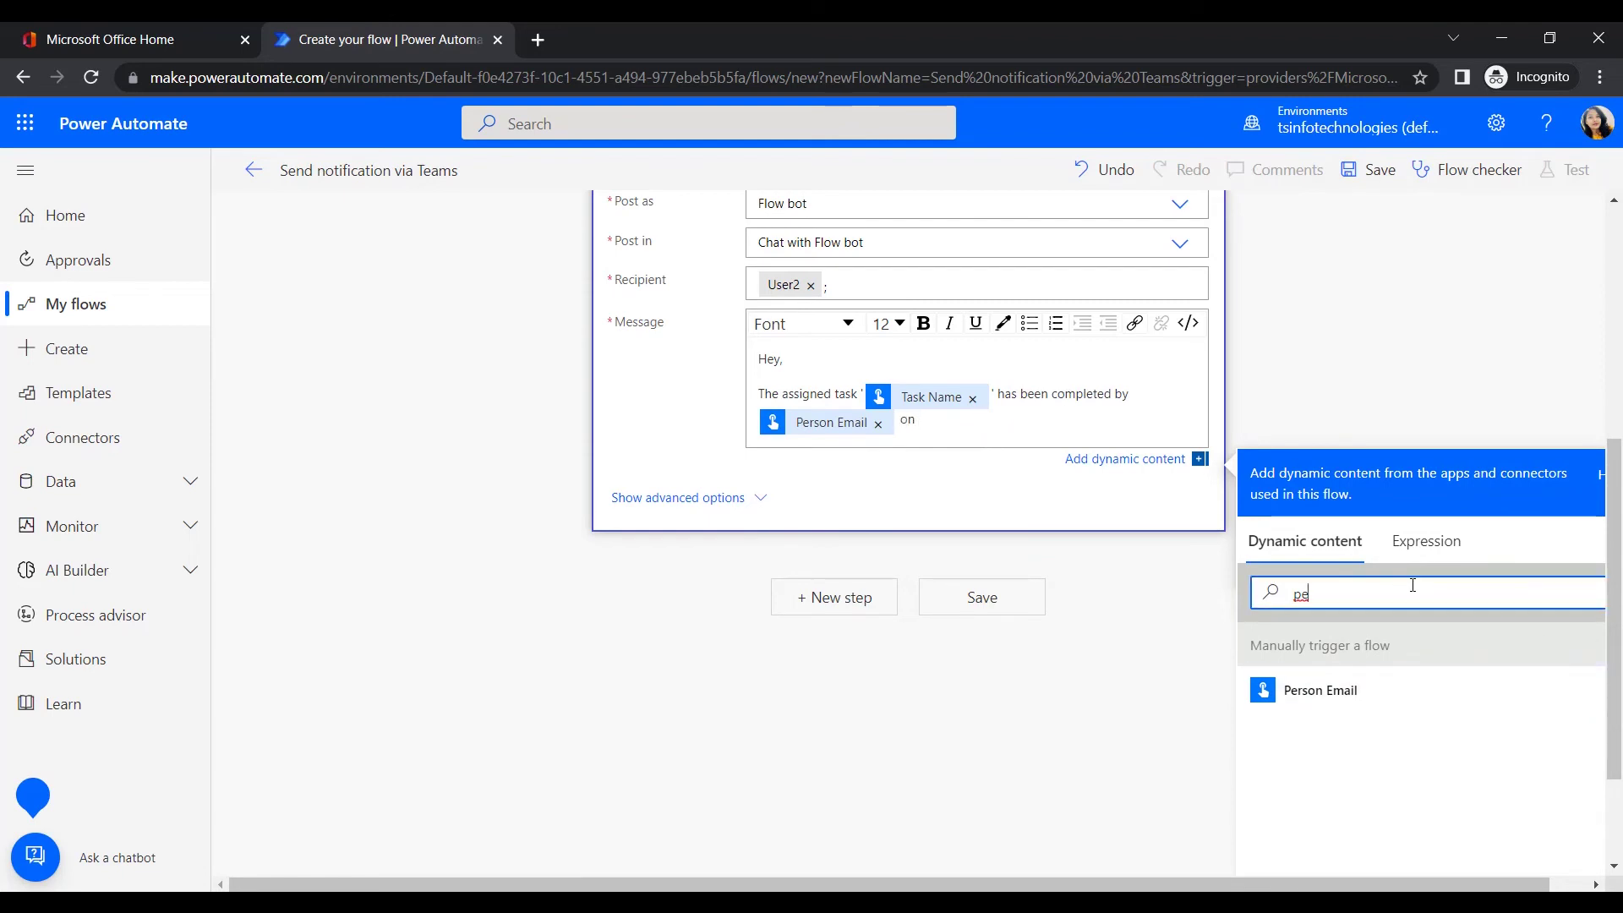
{"action": "key", "text": "BackSpace"}
{"action": "key", "text": "BackSpace"}
{"action": "type", "text": "dat"}
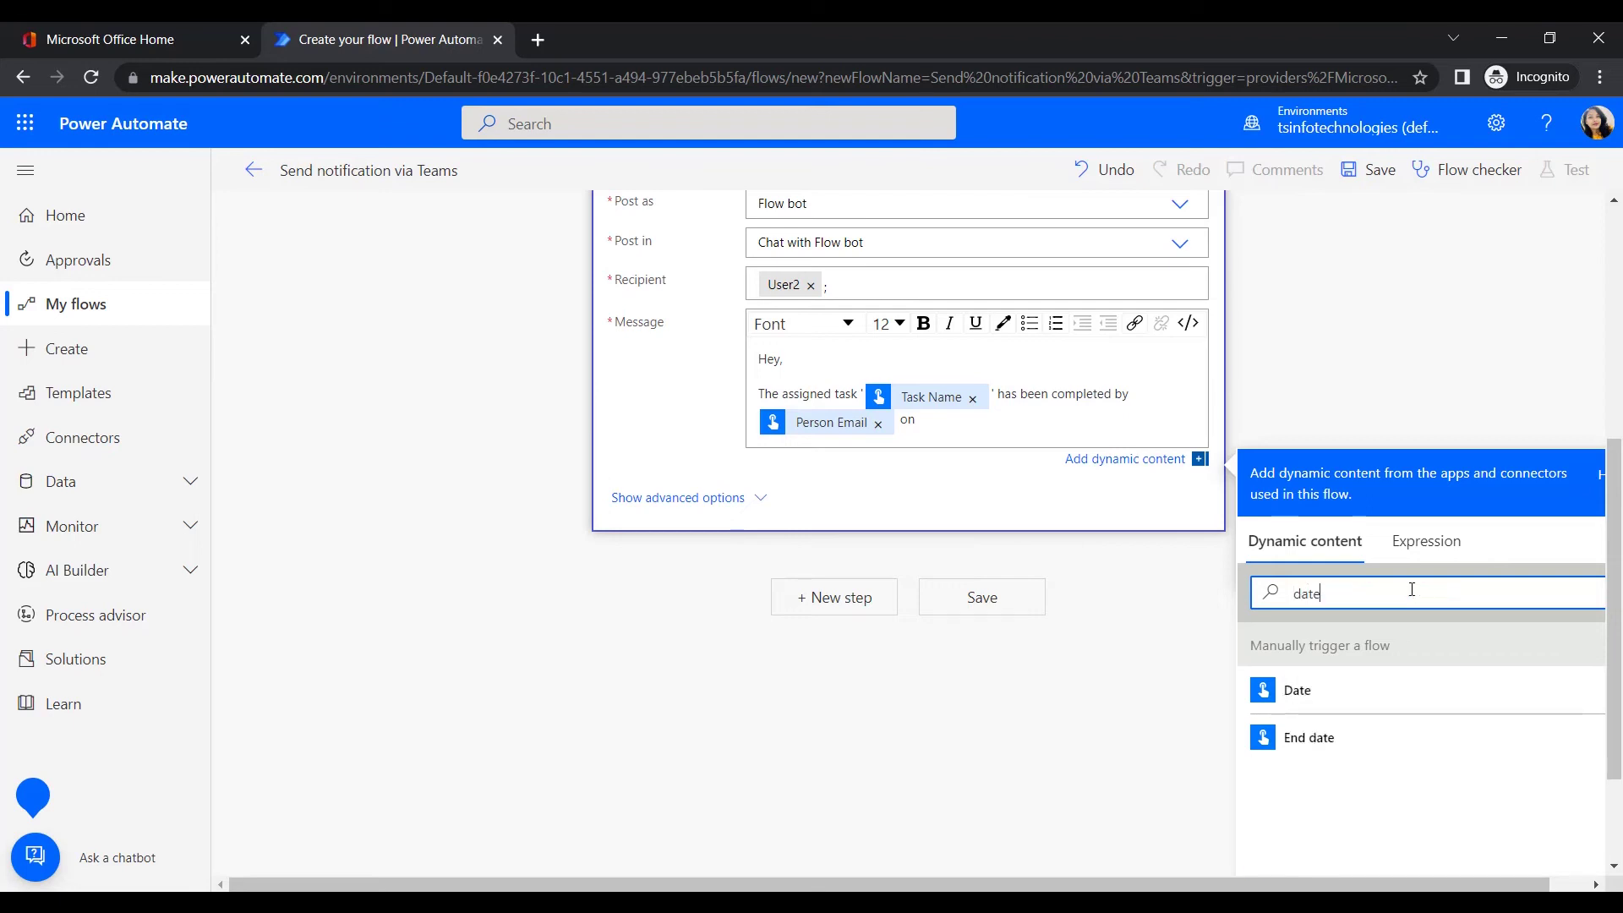
{"action": "left_click", "coordinate": [1308, 737]}
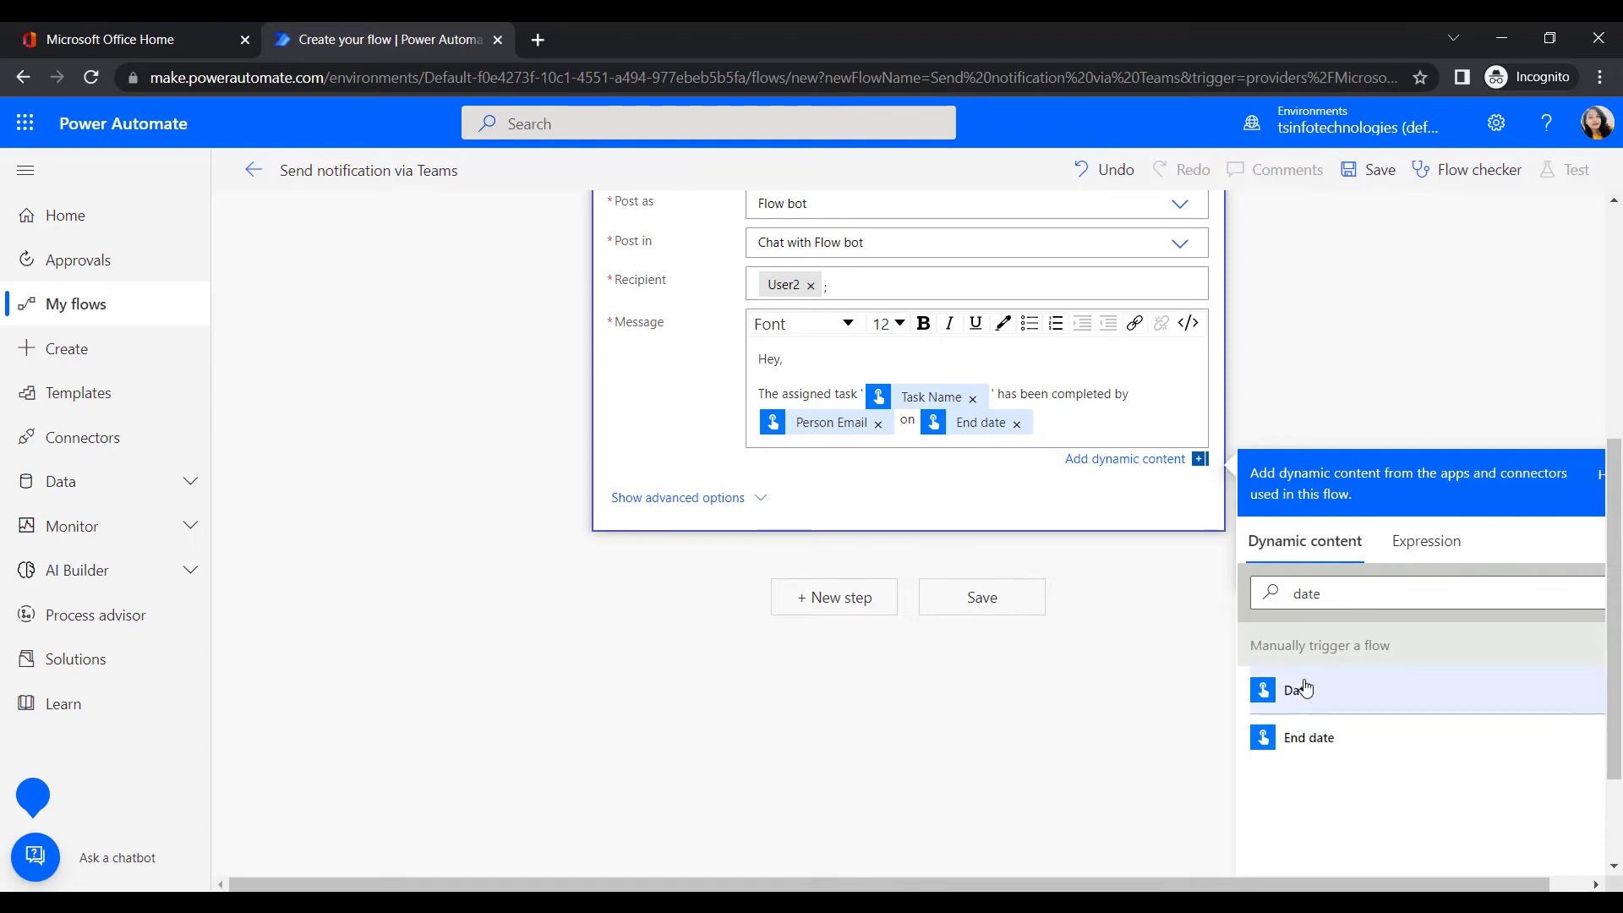
{"action": "left_click", "coordinate": [1356, 400]}
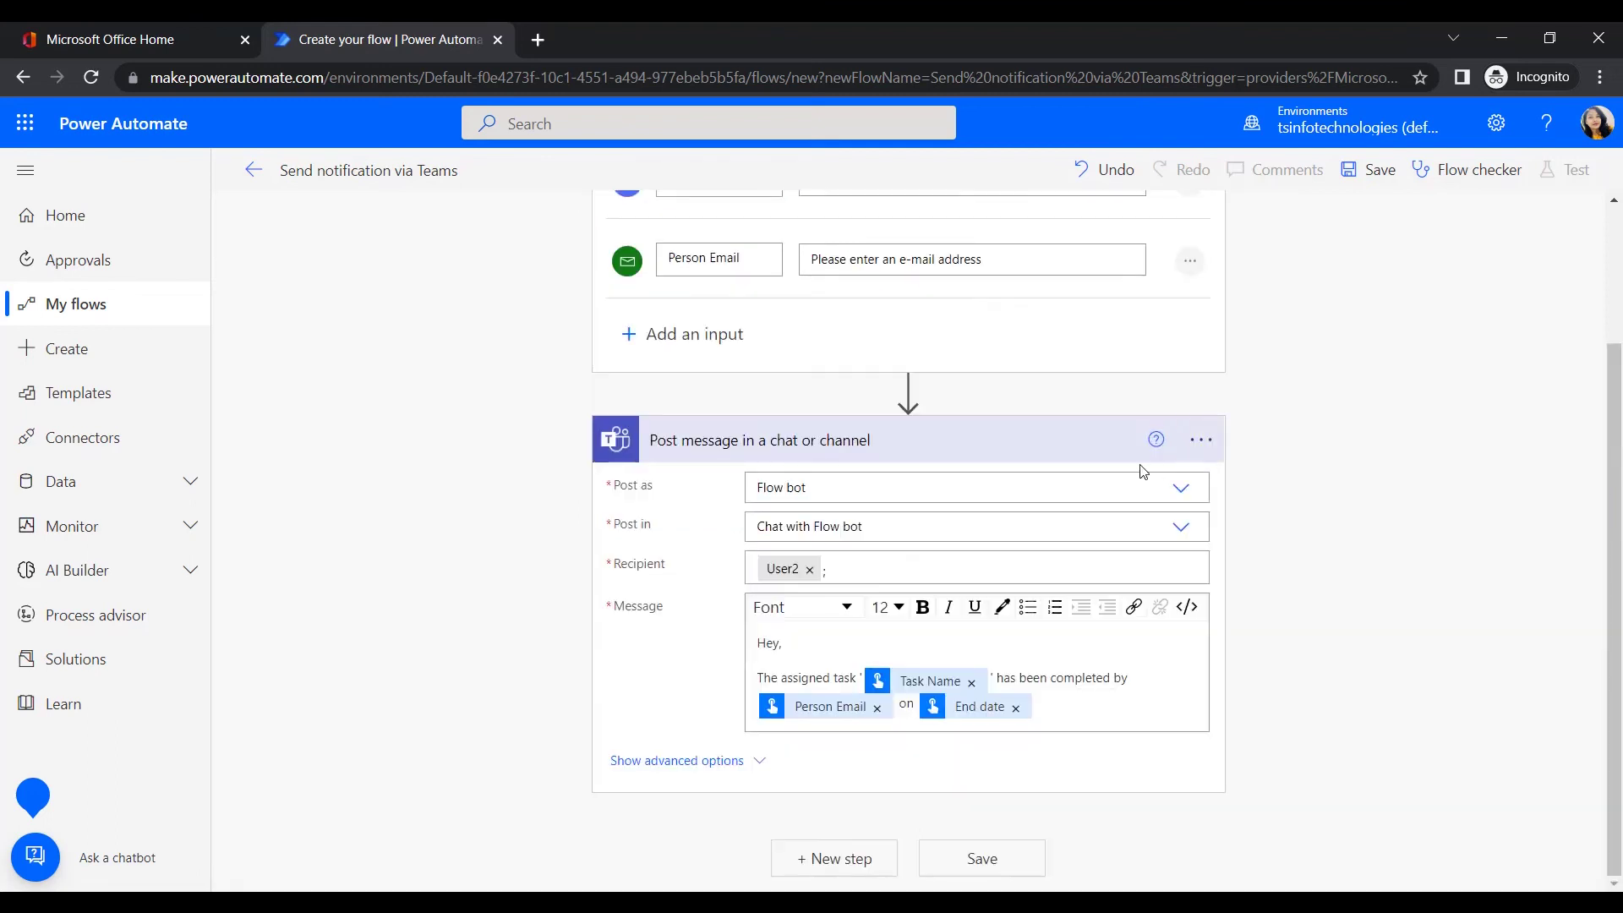
{"action": "left_click", "coordinate": [1103, 710]}
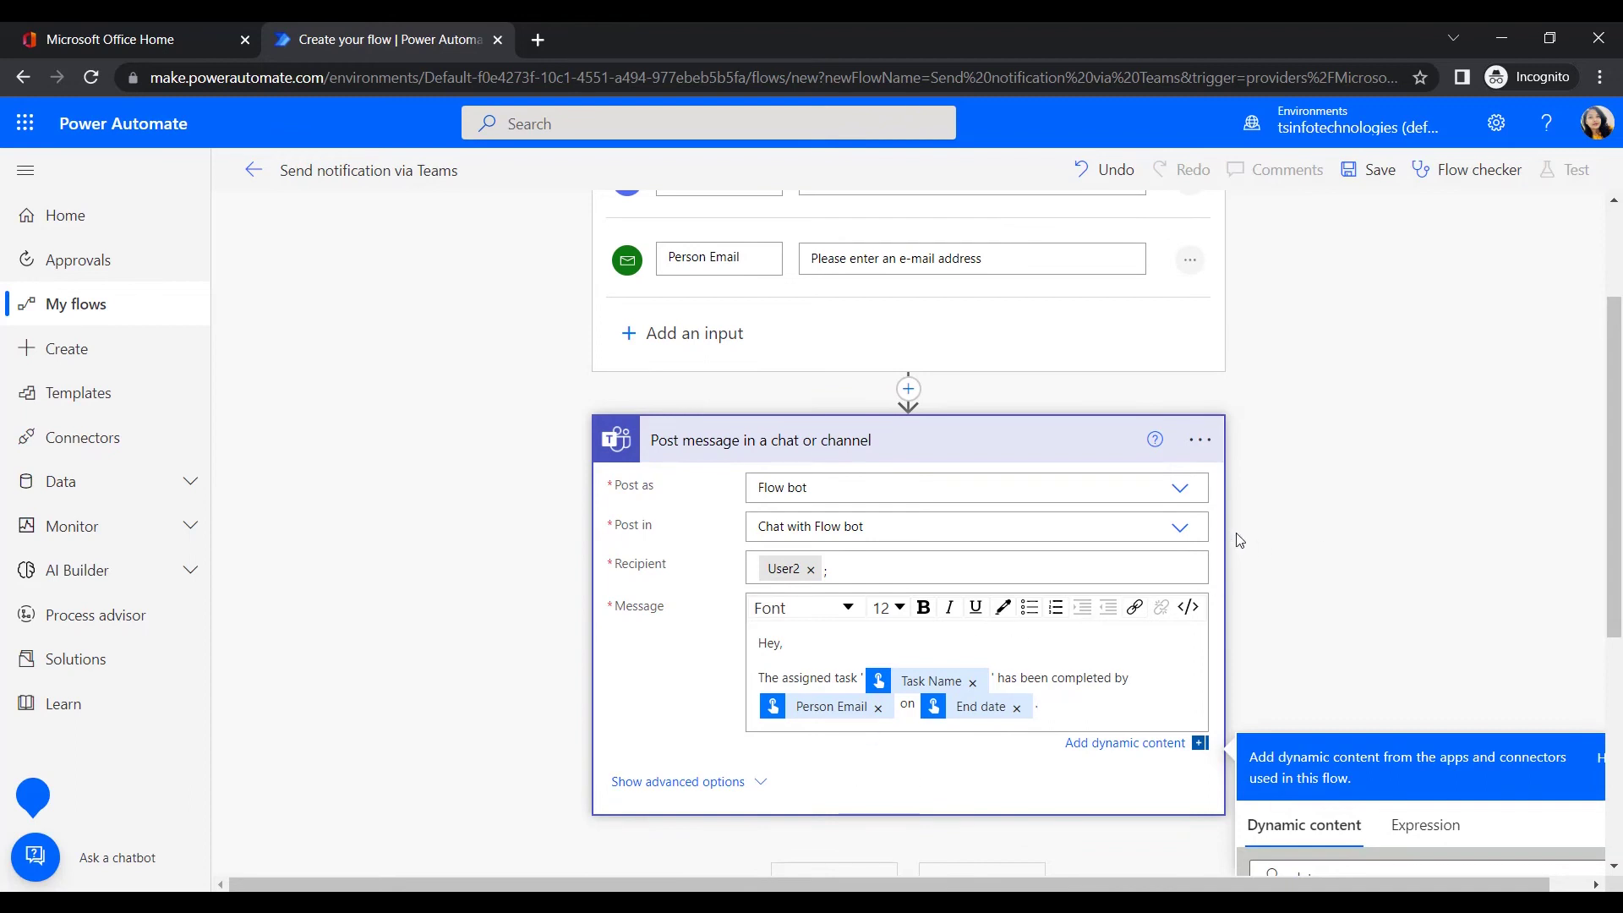
Save the flow and check it for errors and warnings with the flow checker.
{"action": "left_click", "coordinate": [1250, 467]}
{"action": "scroll", "coordinate": [1316, 480], "scroll_direction": "up", "scroll_amount": 2}
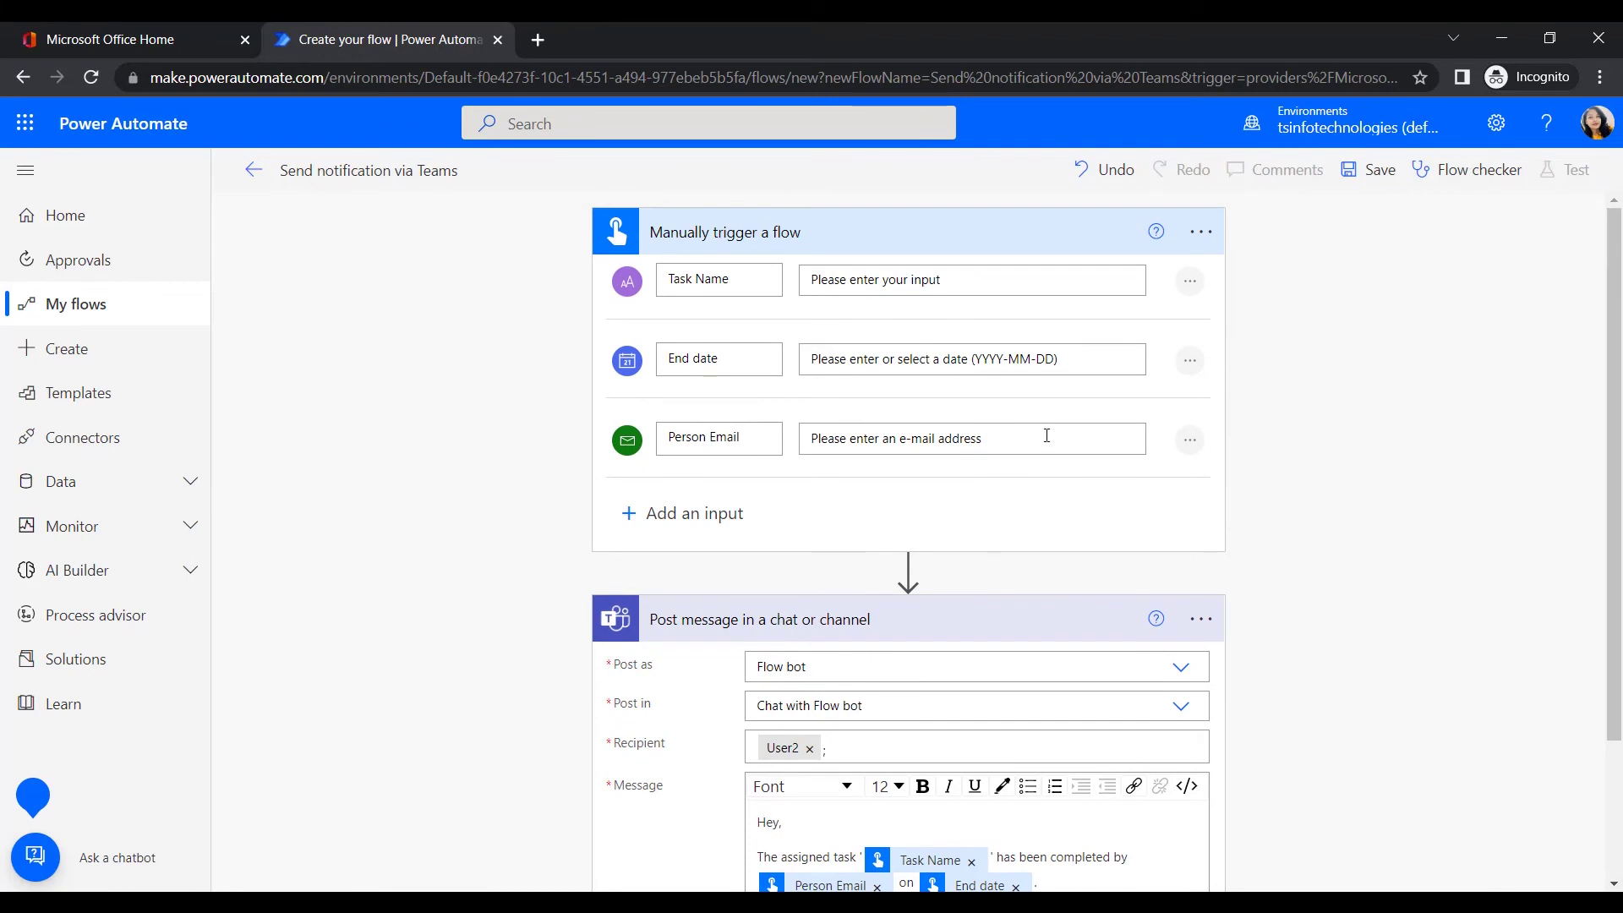
{"action": "scroll", "coordinate": [1277, 505], "scroll_direction": "down", "scroll_amount": 3}
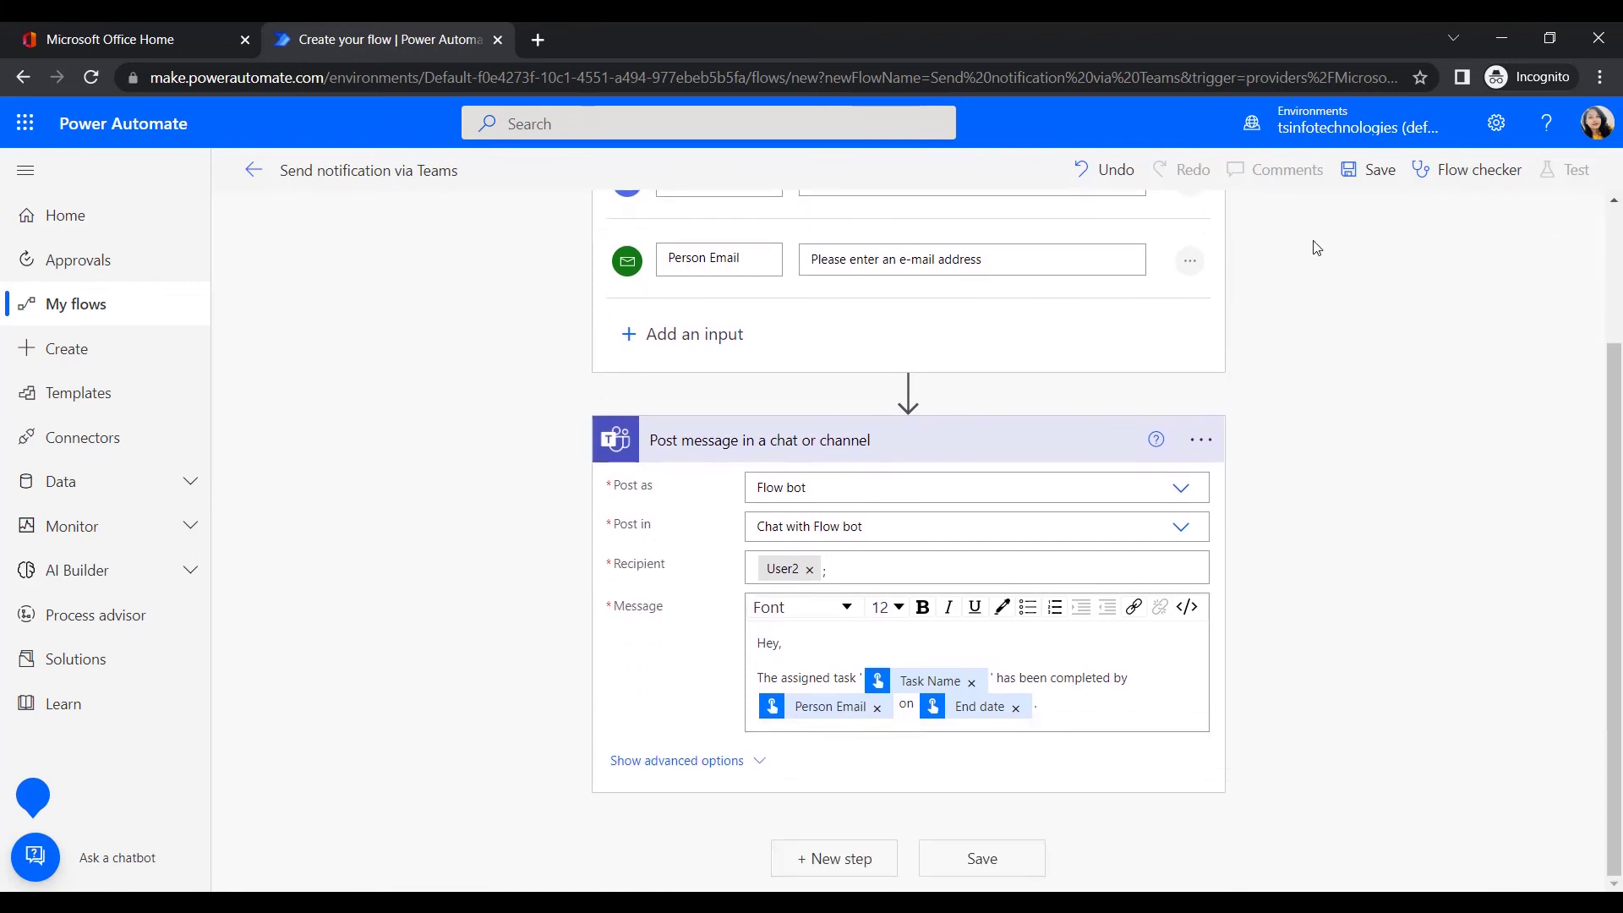
{"action": "scroll", "coordinate": [1245, 369], "scroll_direction": "up", "scroll_amount": 2}
{"action": "left_click", "coordinate": [1370, 169]}
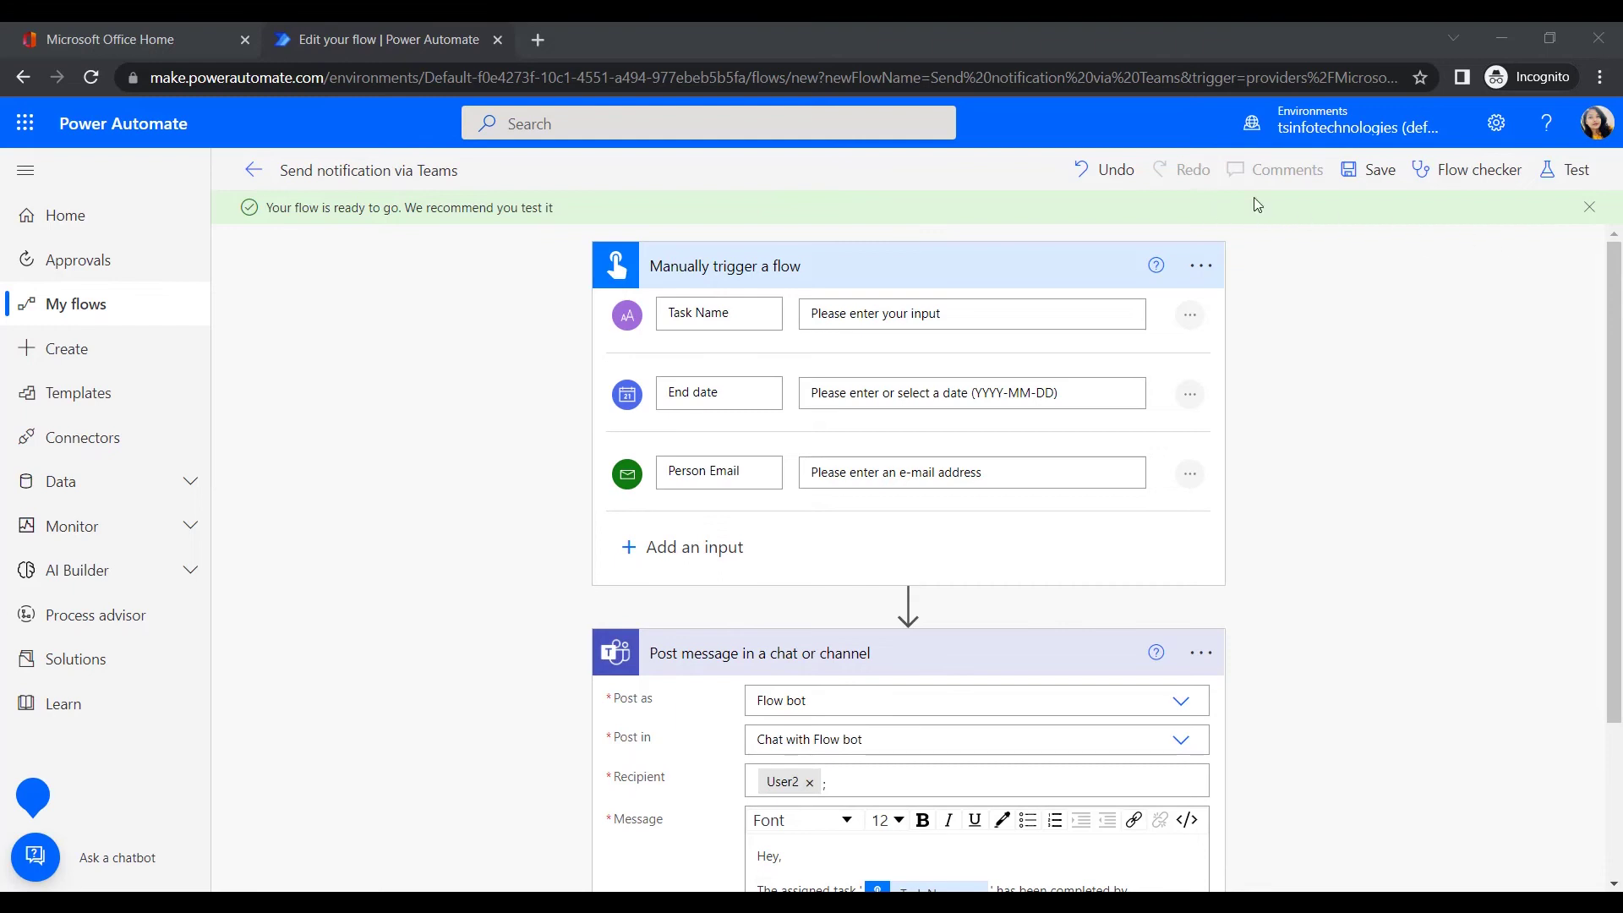
{"action": "left_click", "coordinate": [1444, 172]}
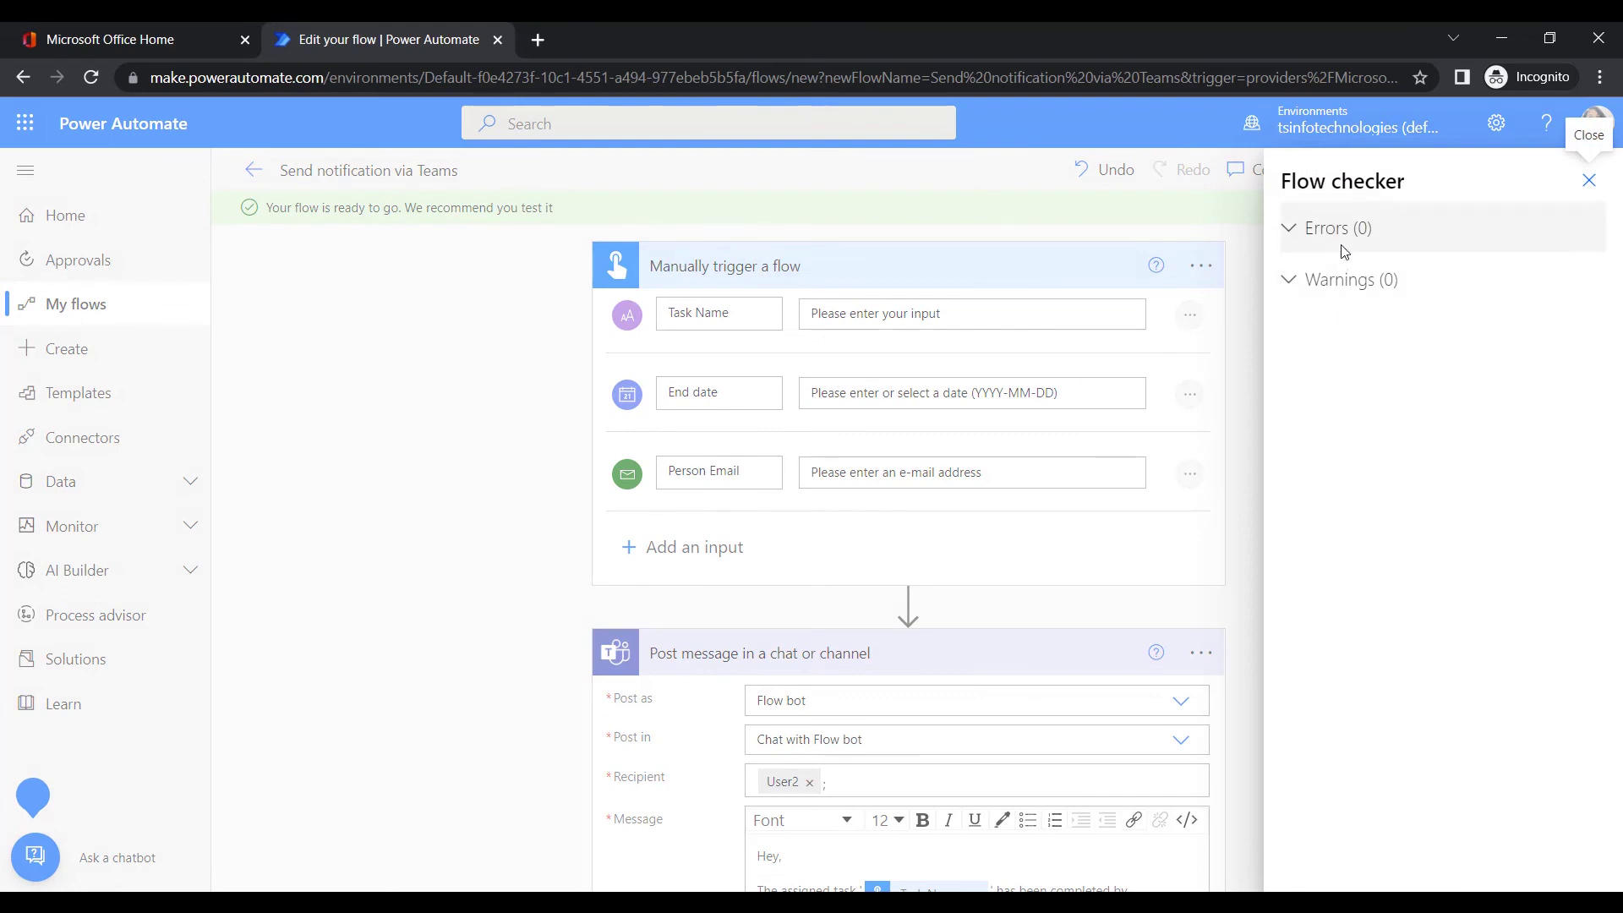
{"action": "left_click", "coordinate": [1587, 186]}
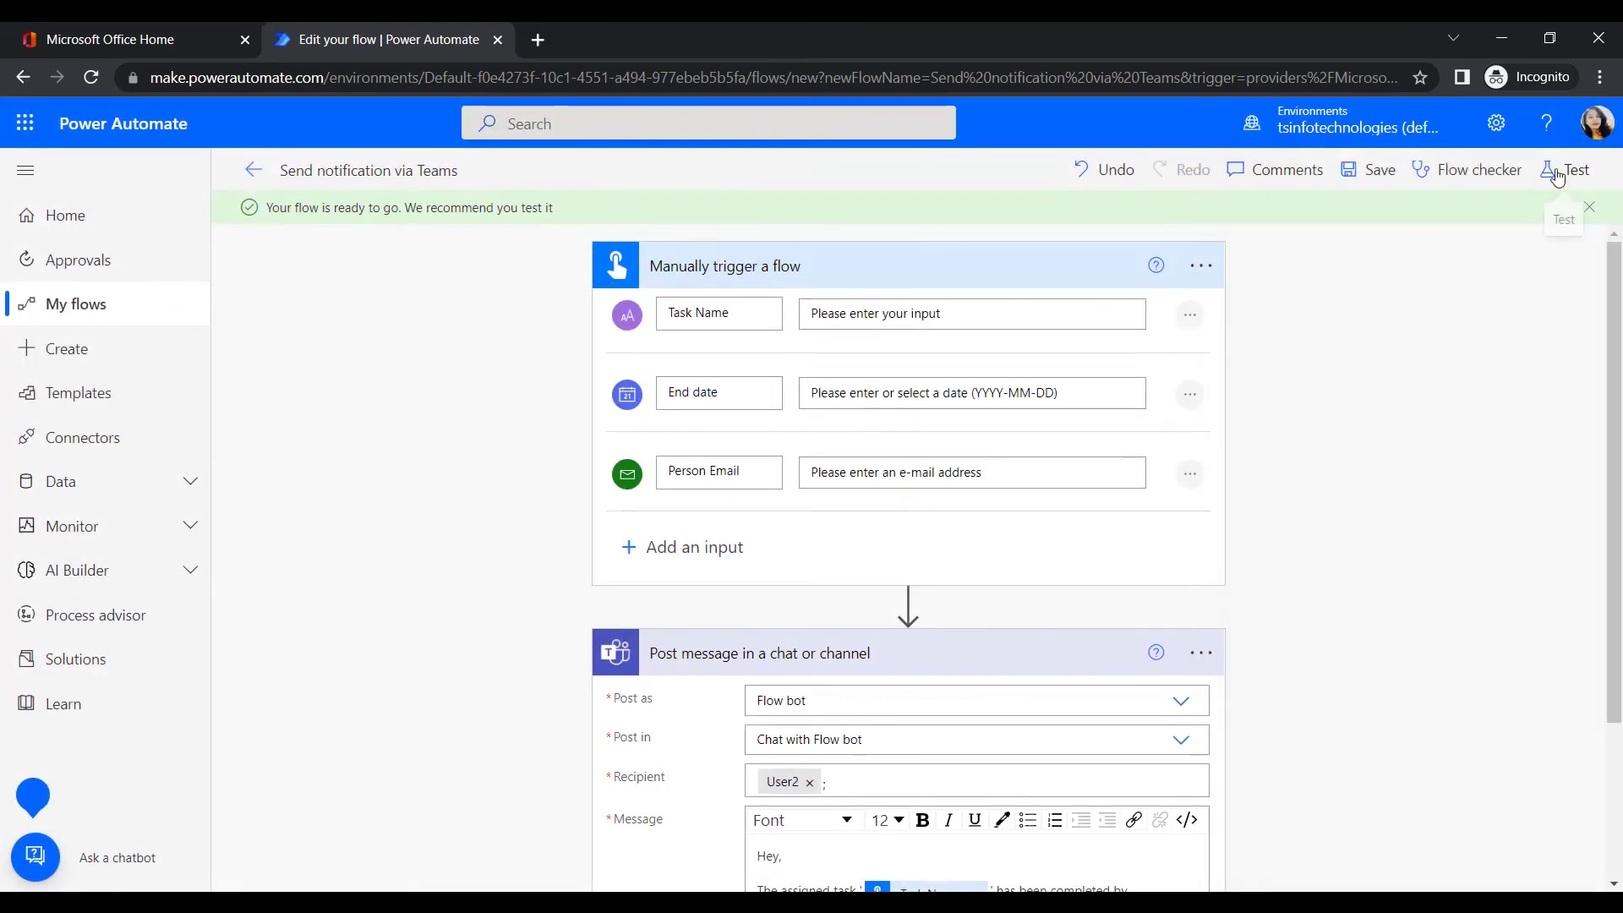
Start a manual test of the flow and continue with the Microsoft Teams connection.
{"action": "left_click", "coordinate": [1552, 186]}
{"action": "left_click", "coordinate": [1350, 252]}
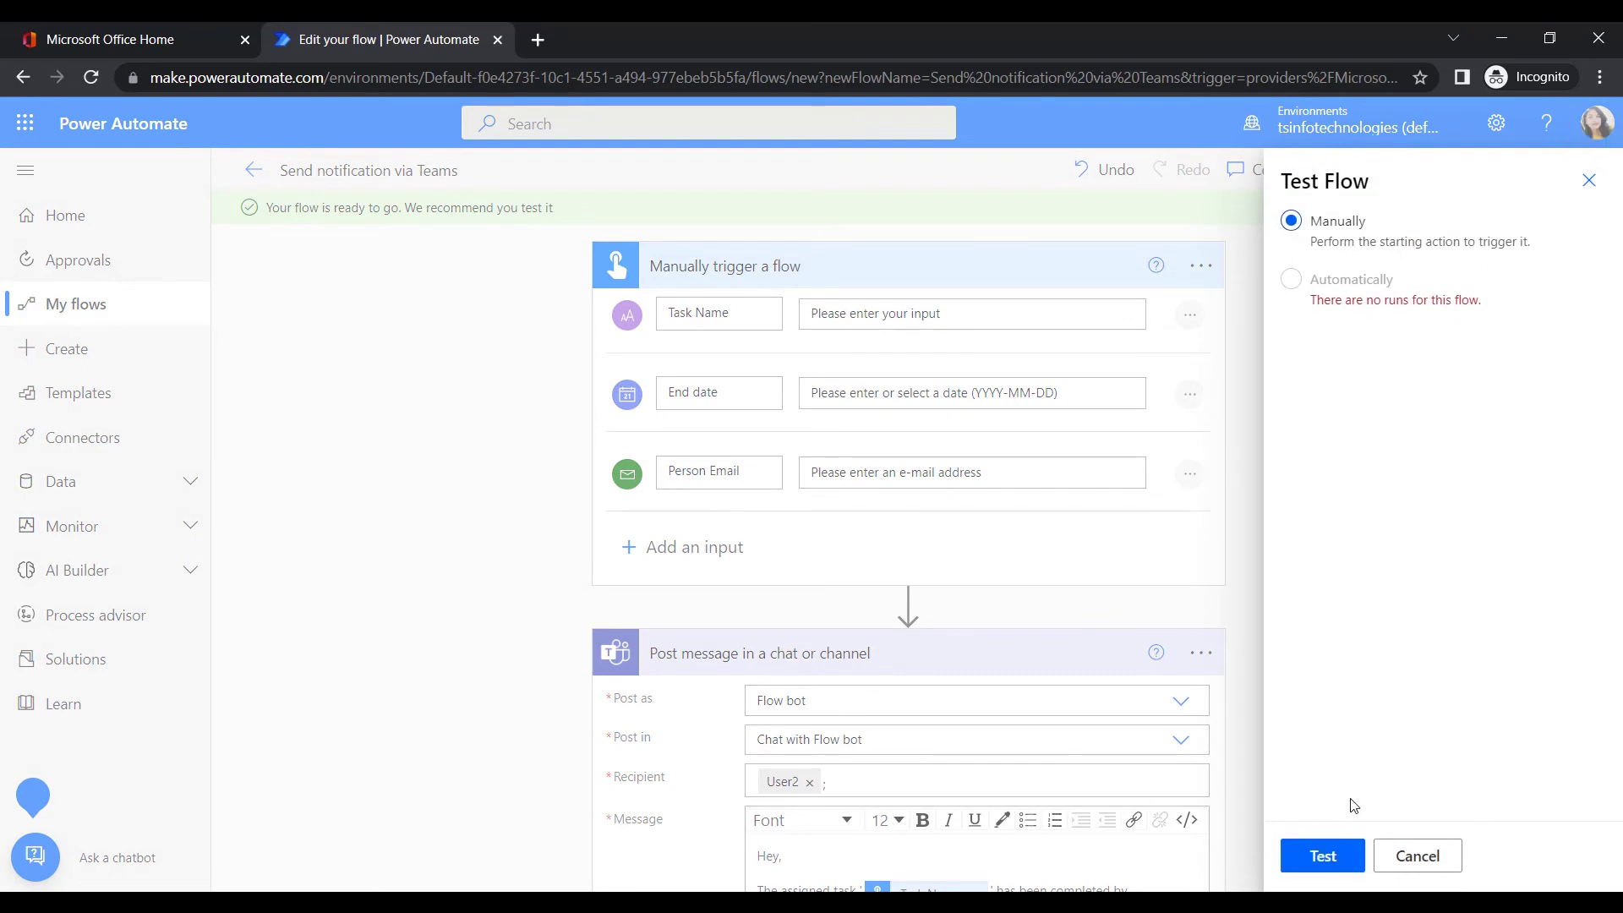
{"action": "left_click", "coordinate": [1335, 857]}
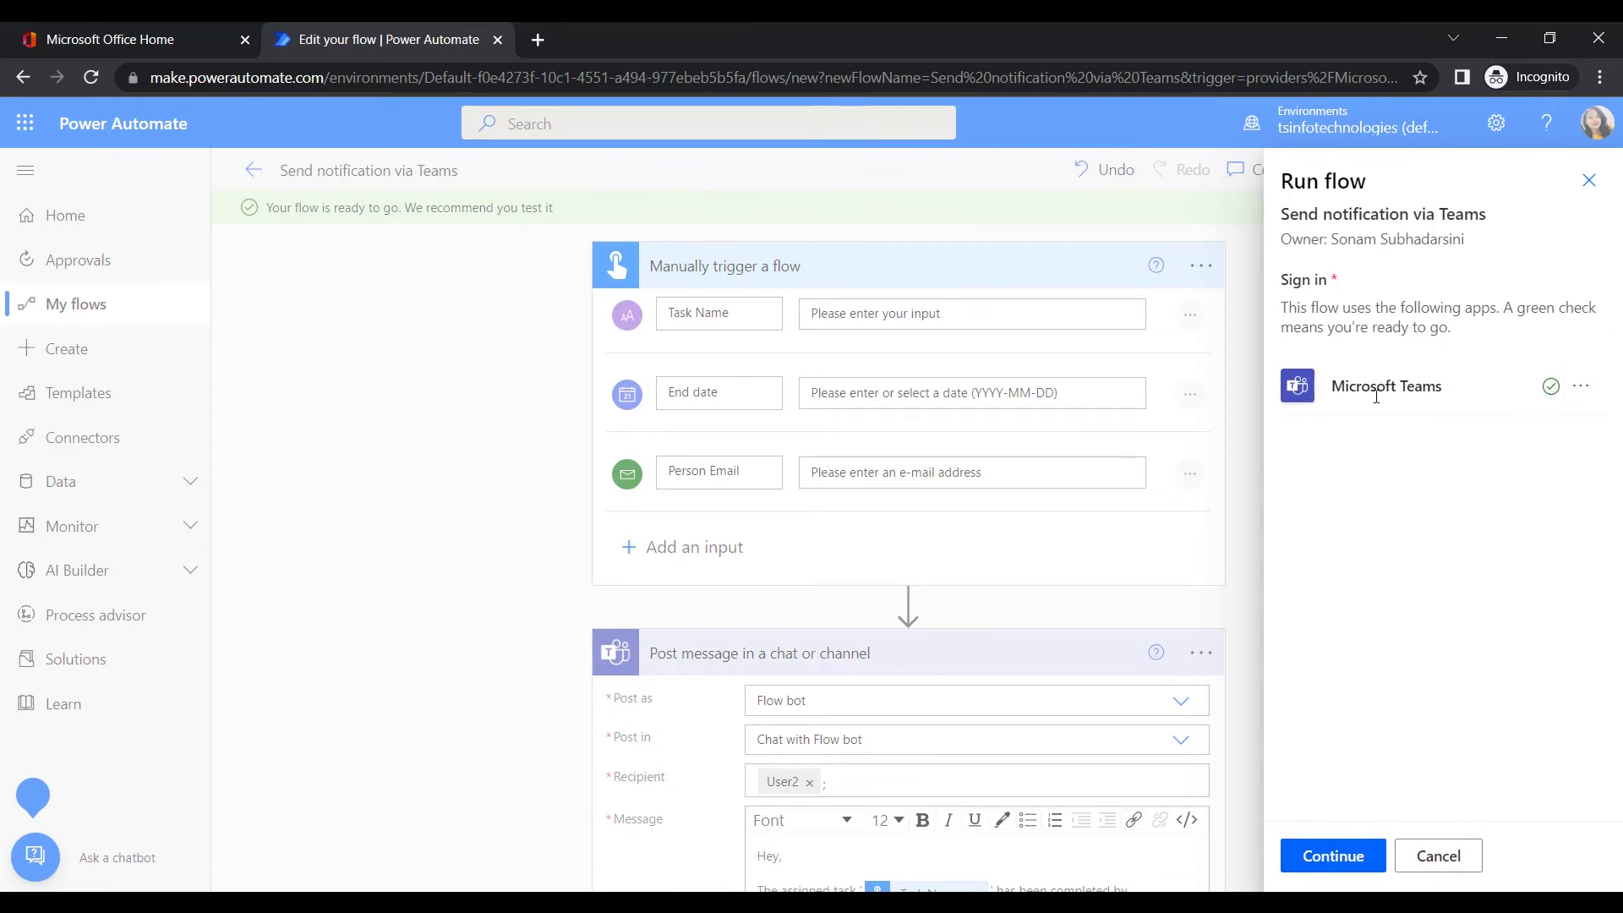
{"action": "mouse_move", "coordinate": [1551, 397]}
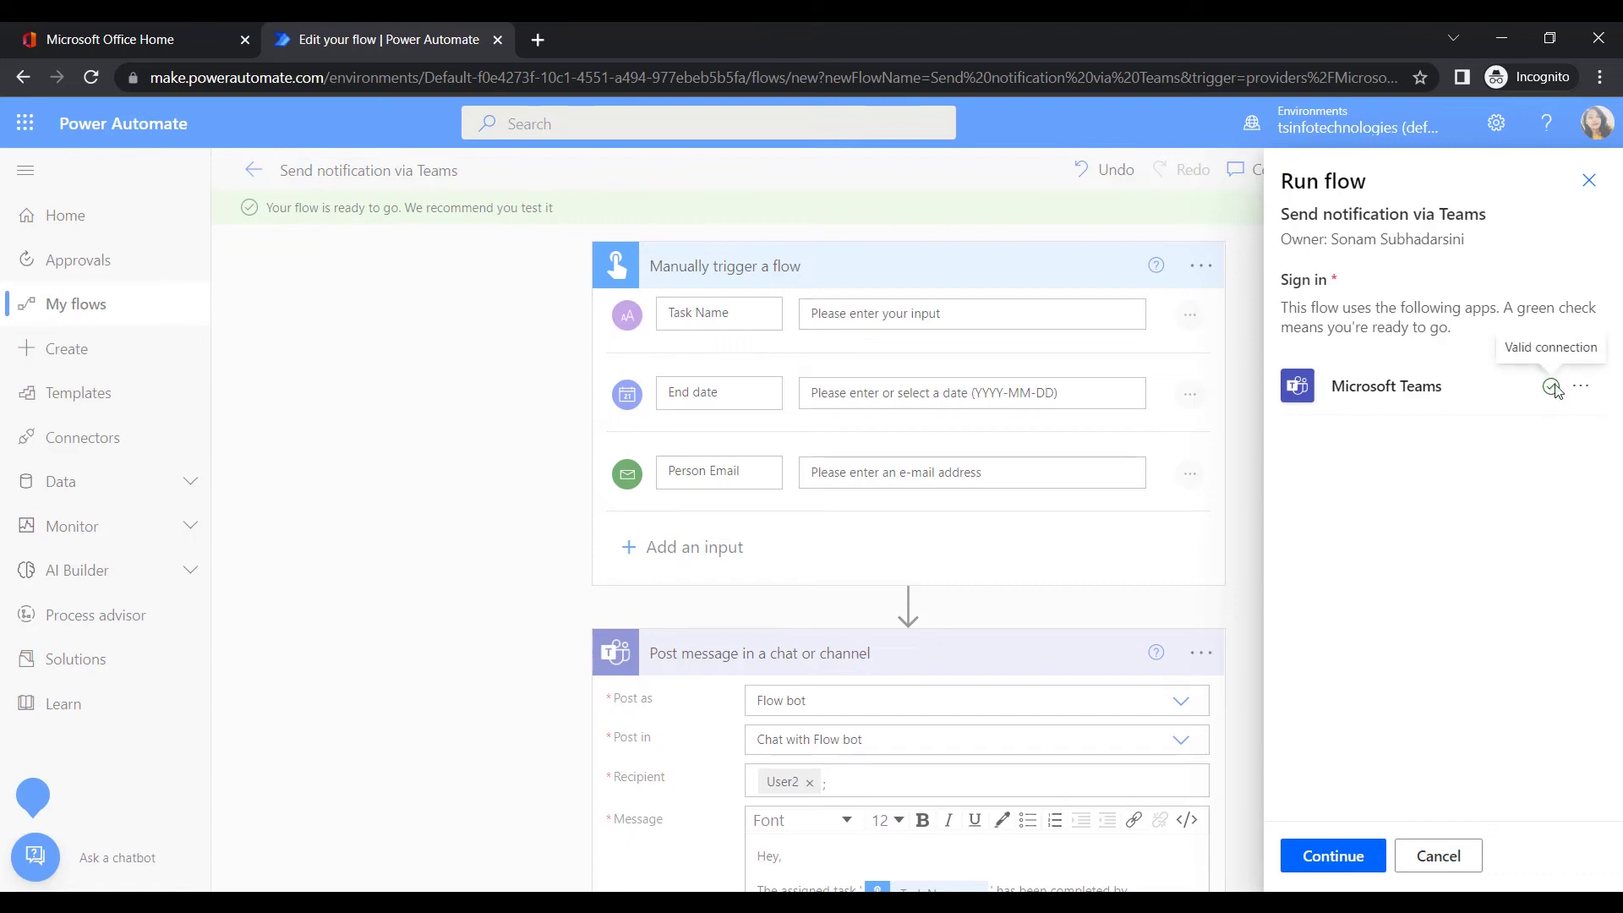
{"action": "left_click", "coordinate": [1356, 862]}
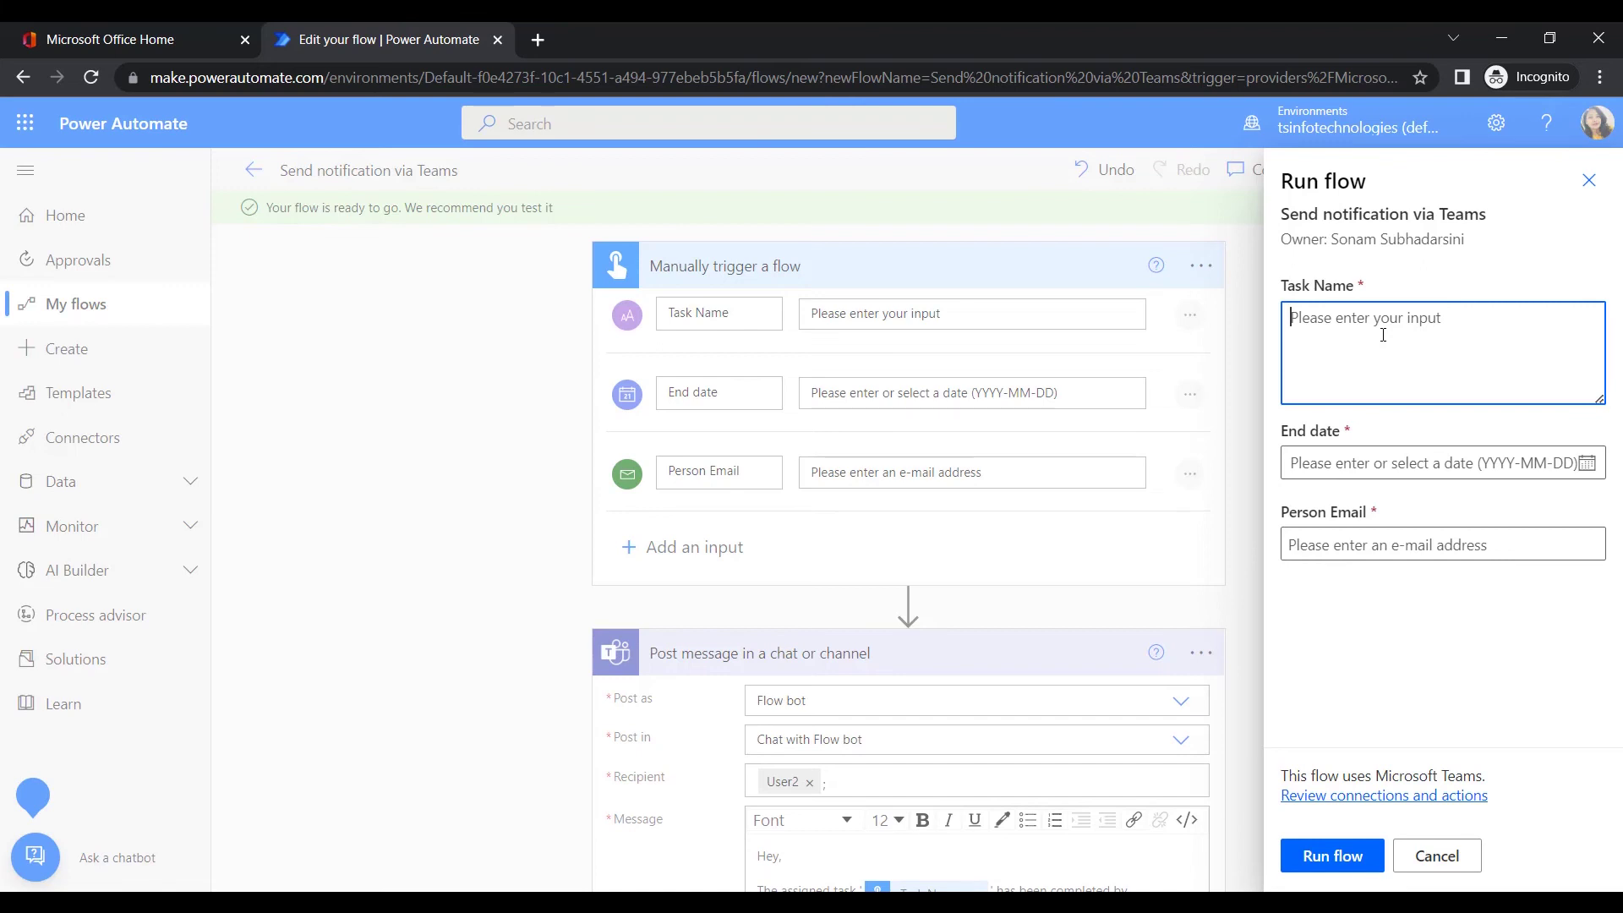
Enter "Create Documentation on Power Automate Instant Cloud Flow" as the Task Name for the test run.
{"action": "type", "text": "Automate"}
{"action": "type", "text": "d"}
{"action": "key", "text": "BackSpace"}
{"action": "key", "text": "BackSpace"}
{"action": "key", "text": "BackSpace"}
{"action": "key", "text": "BackSpace"}
{"action": "key", "text": "BackSpace"}
{"action": "key", "text": "BackSpace"}
{"action": "key", "text": "BackSpace"}
{"action": "key", "text": "BackSpace"}
{"action": "key", "text": "BackSpace"}
{"action": "type", "text": "In"}
{"action": "key", "text": "BackSpace"}
{"action": "type", "text": "Create Documentation Power Automate Instant Cloud Flow"}
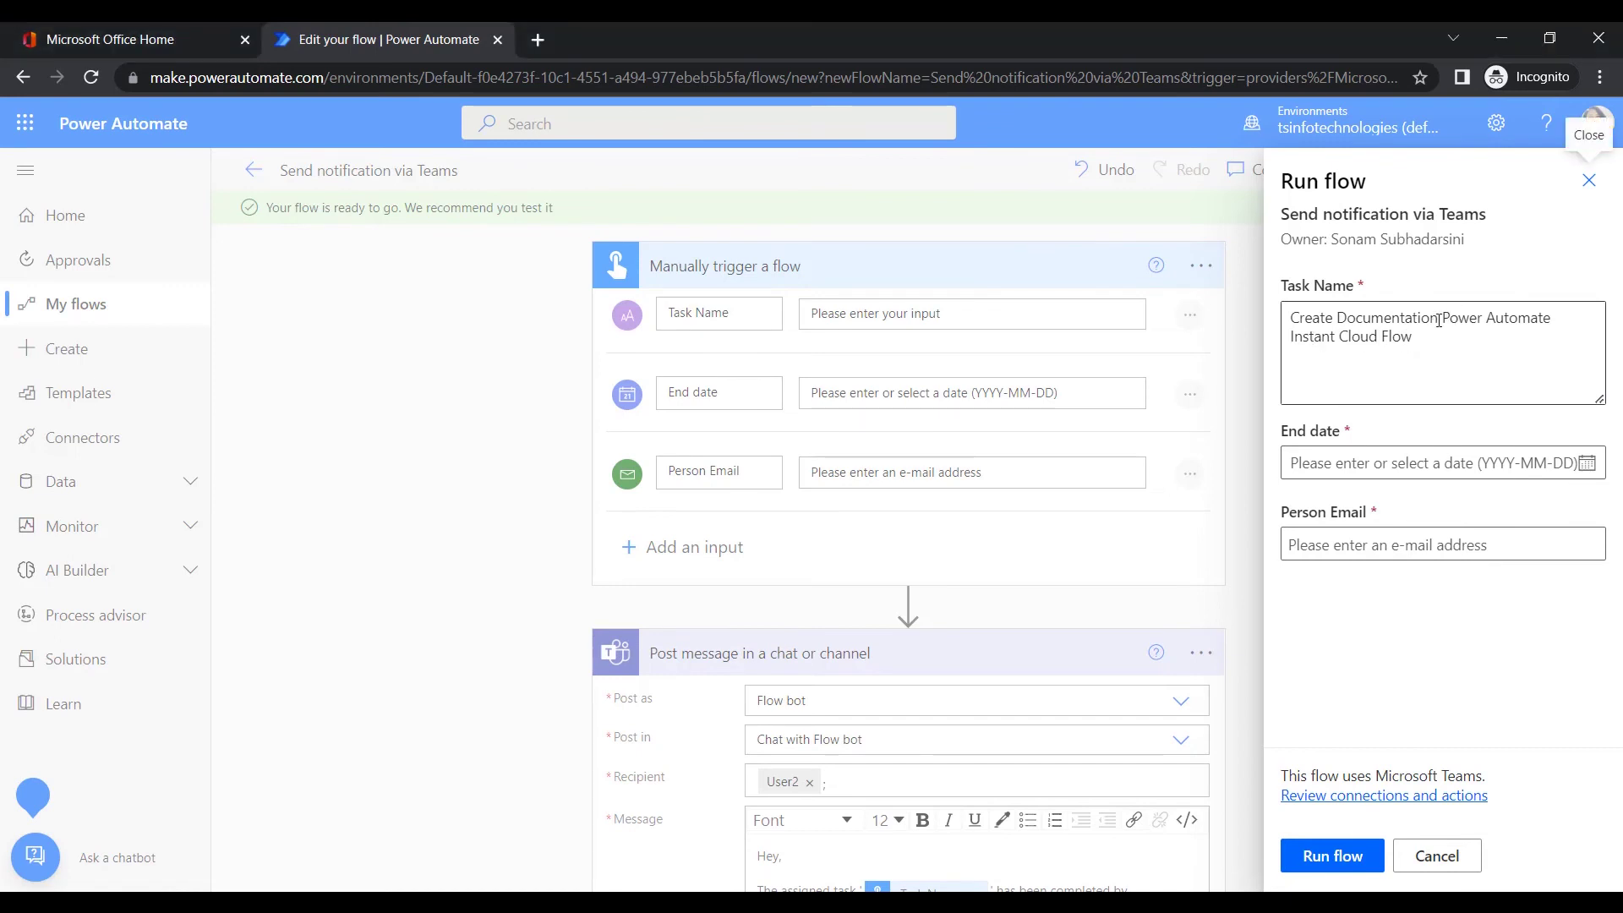
{"action": "left_click", "coordinate": [1439, 320]}
{"action": "type", "text": "on"}
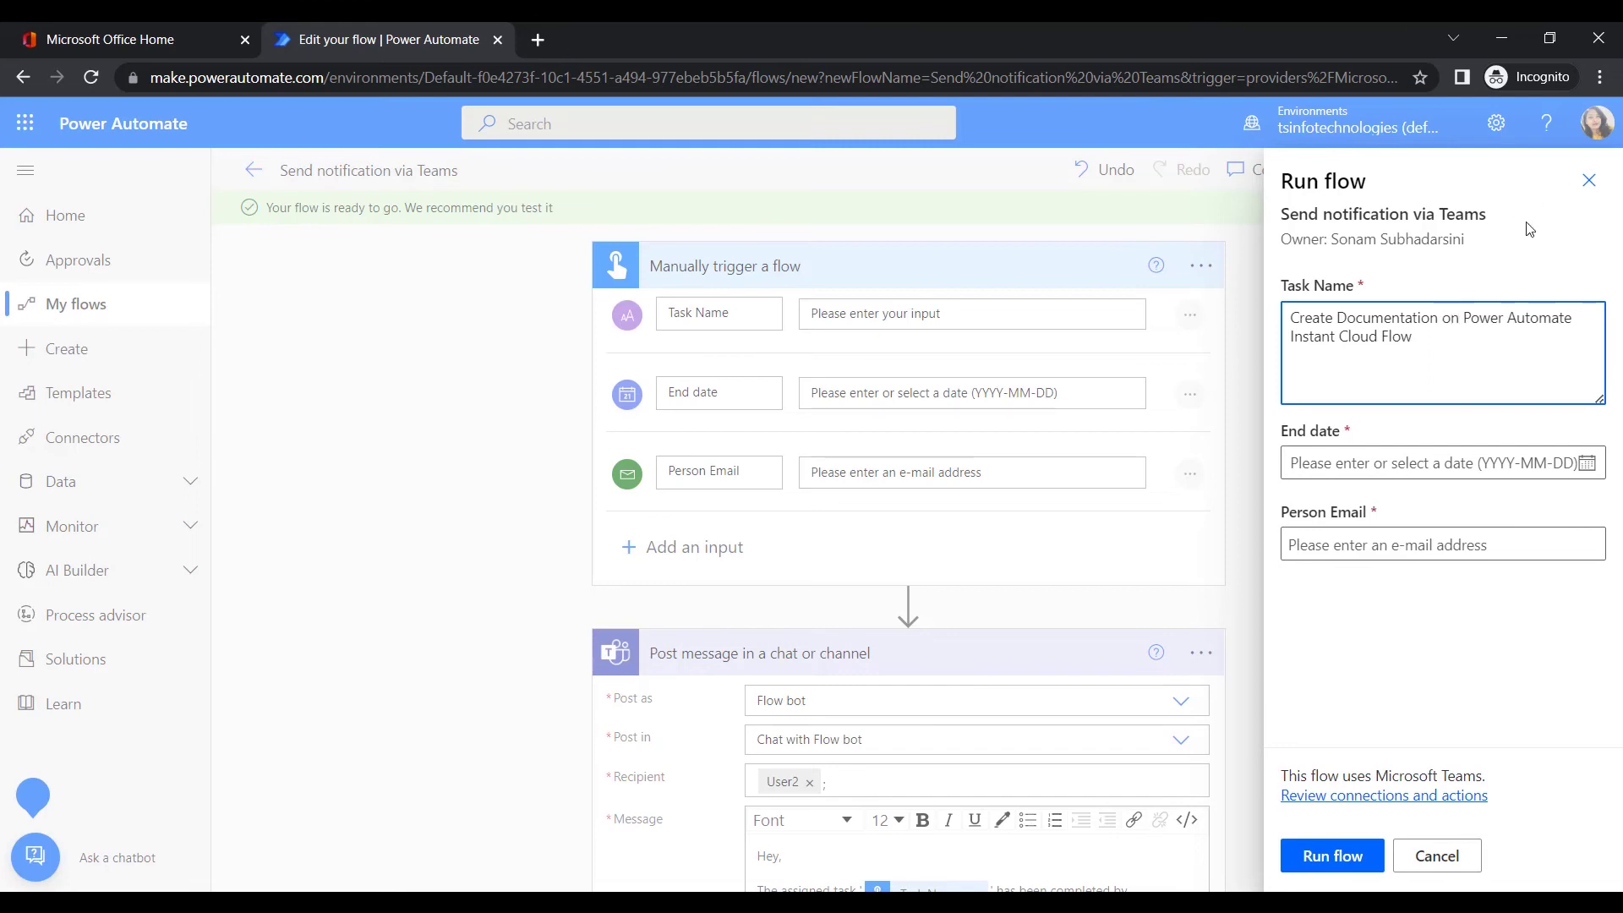
Set the End date of the test run to 2022-08-04.
{"action": "left_click", "coordinate": [1335, 463]}
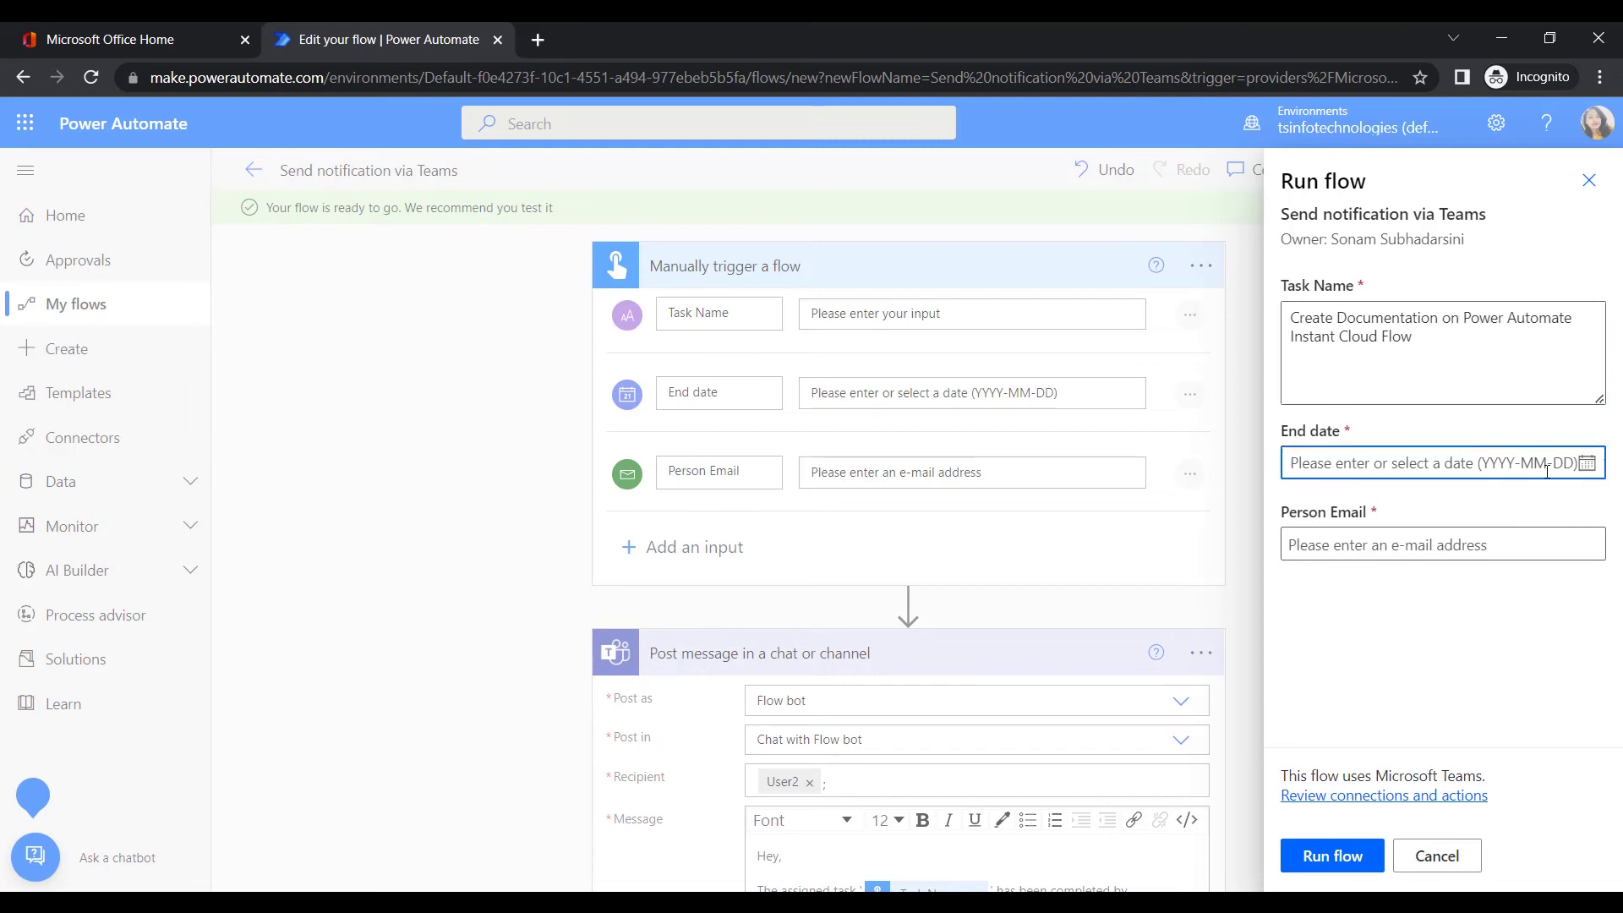
{"action": "left_click", "coordinate": [1586, 464]}
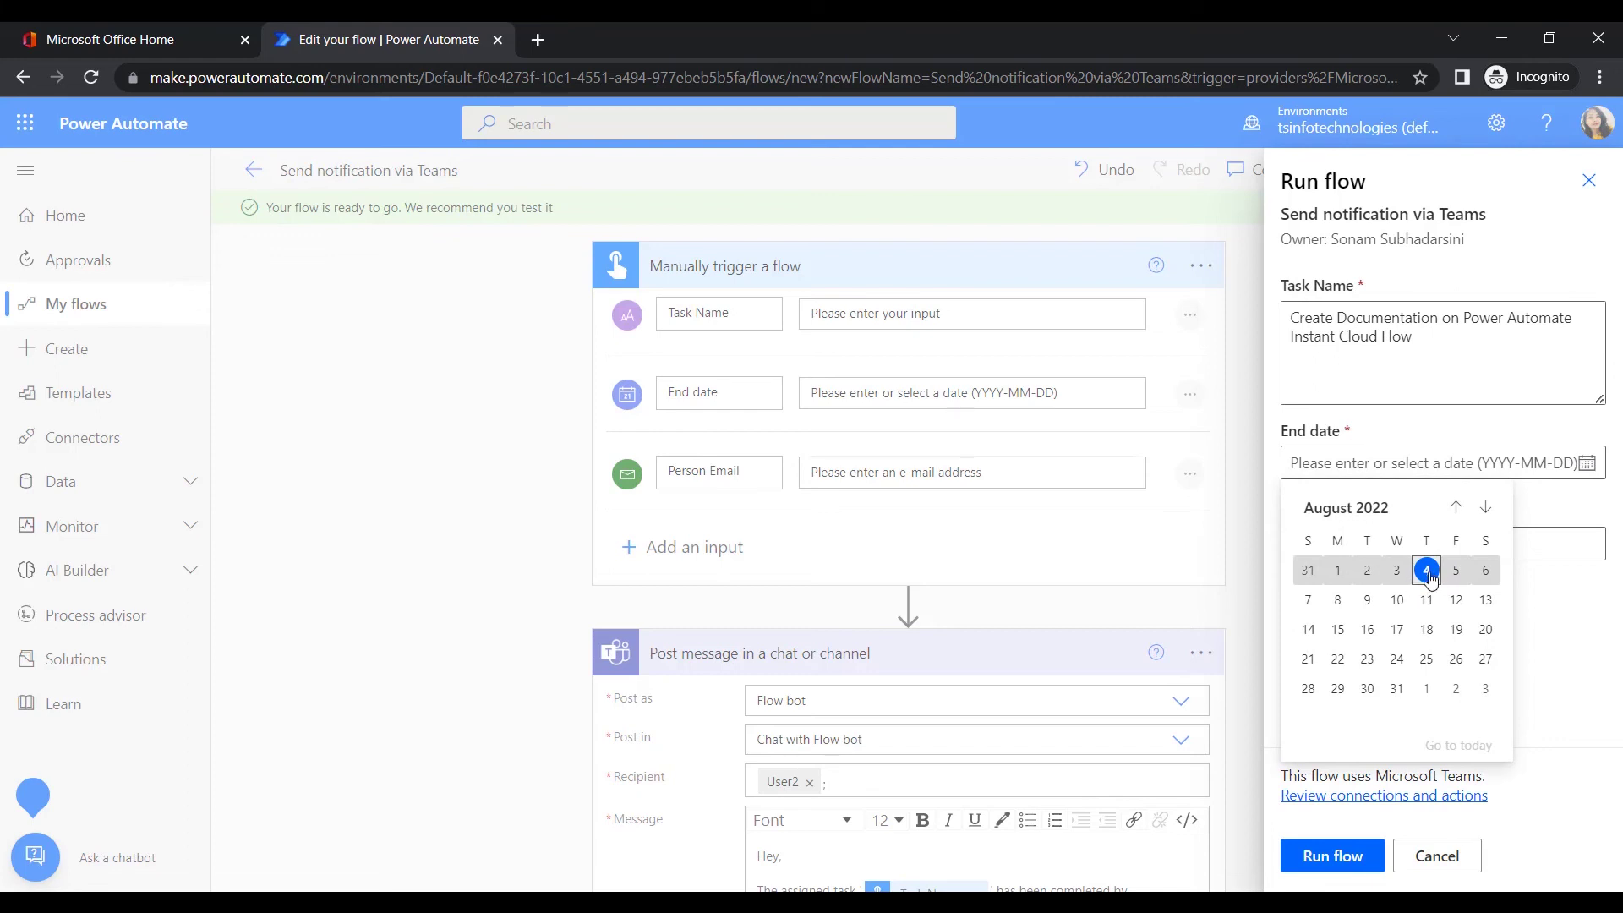
Choose the flow owner's own account as the Person Email, run the flow and finish the run dialog.
{"action": "left_click", "coordinate": [1362, 544]}
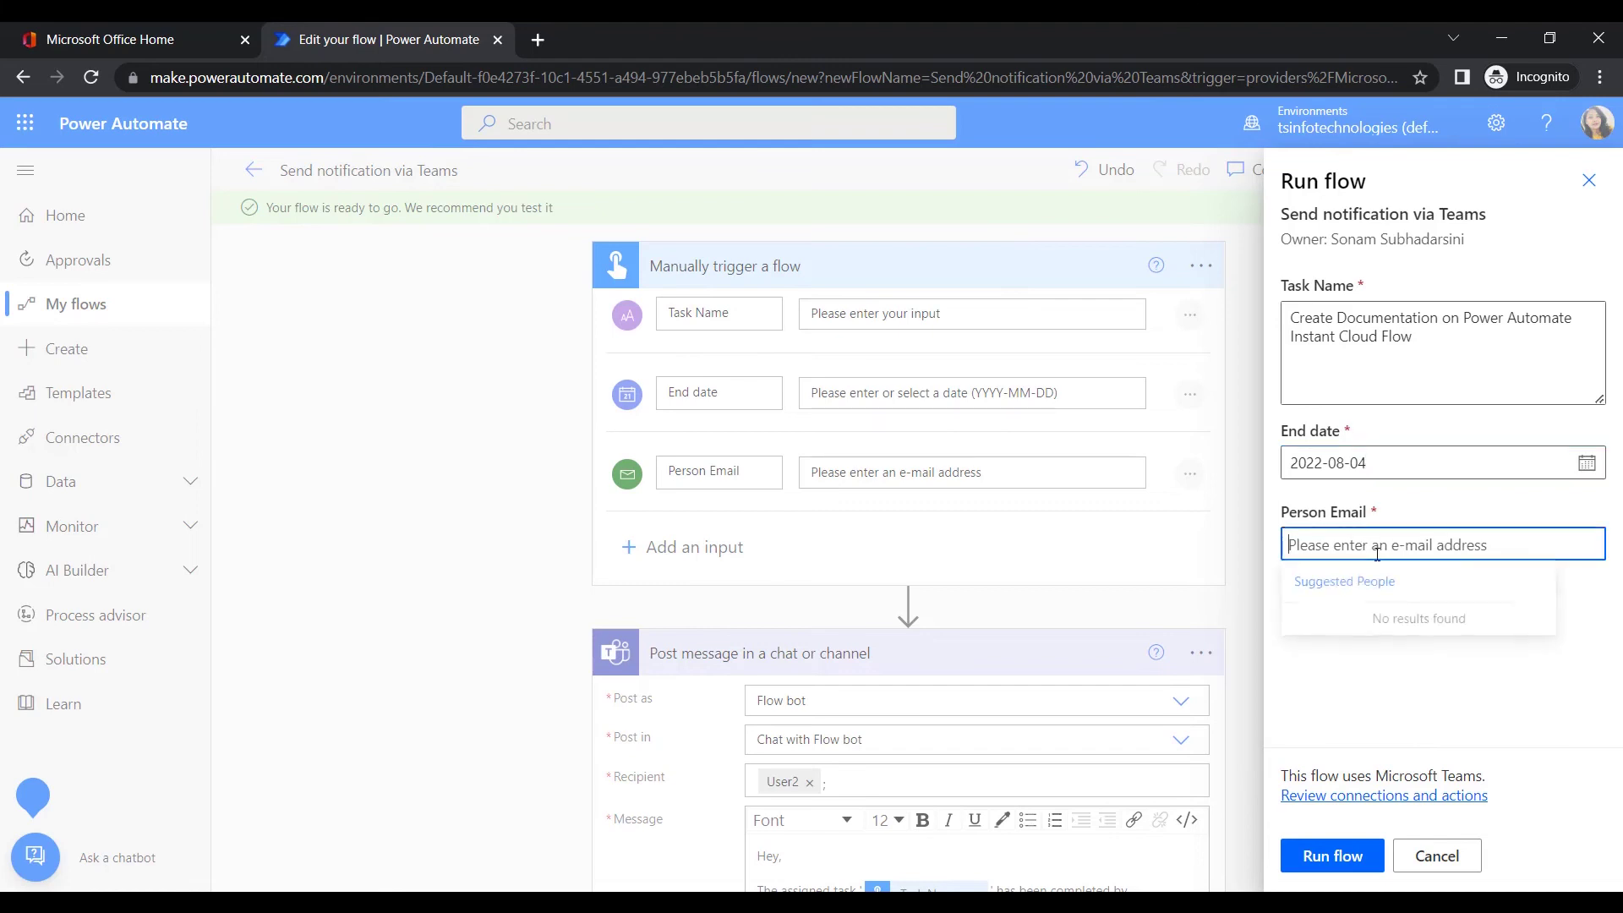
{"action": "type", "text": "s"}
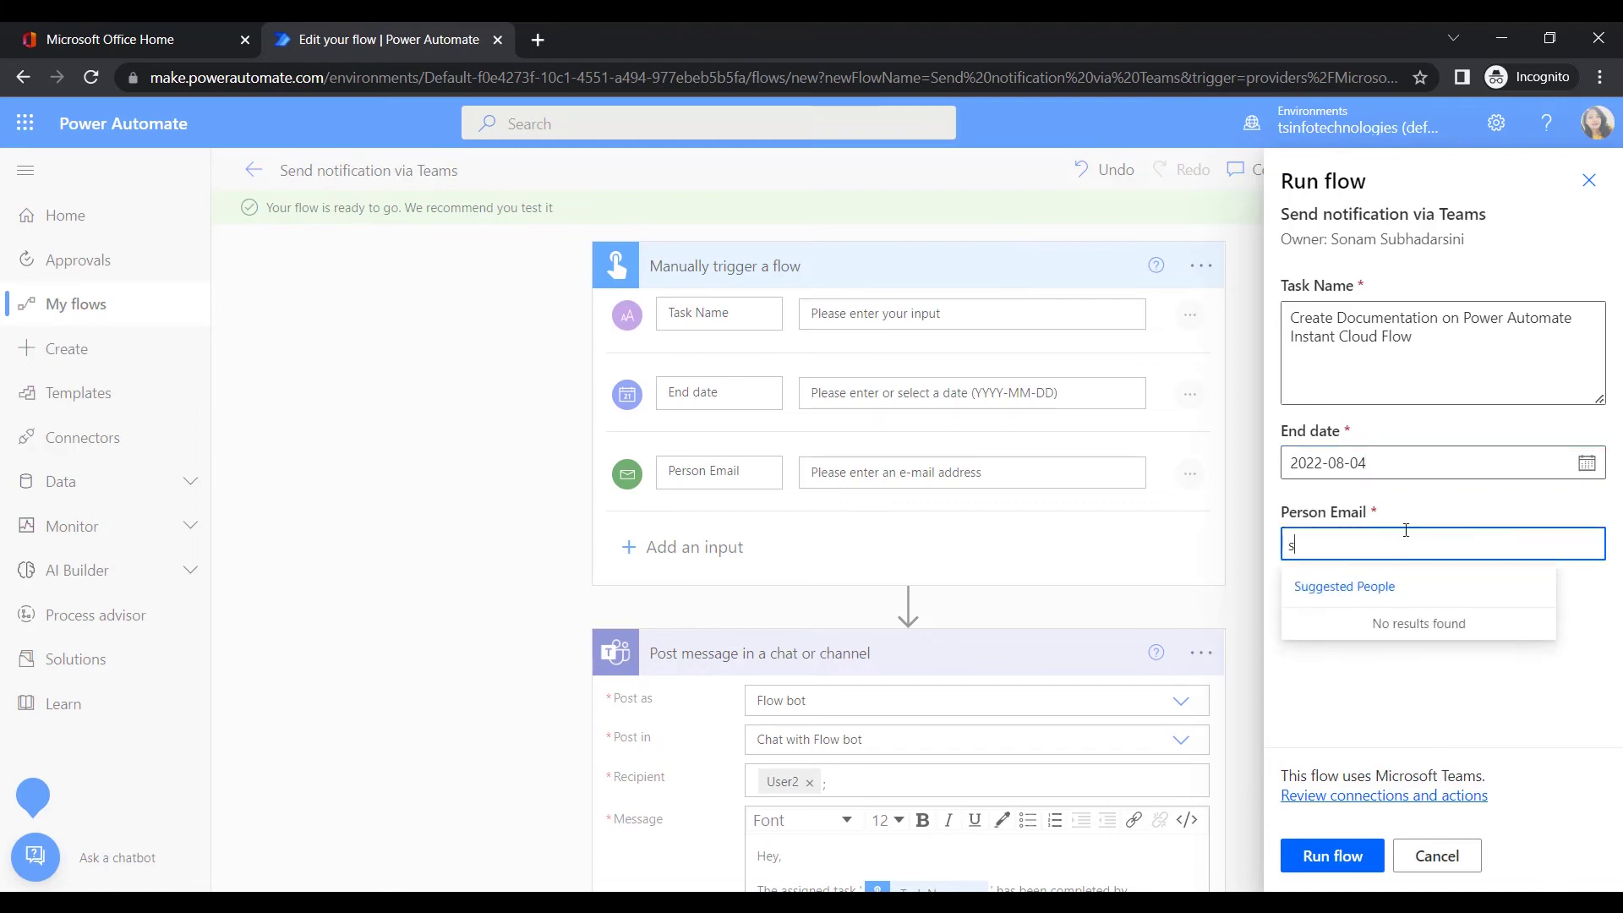
{"action": "type", "text": "oname"}
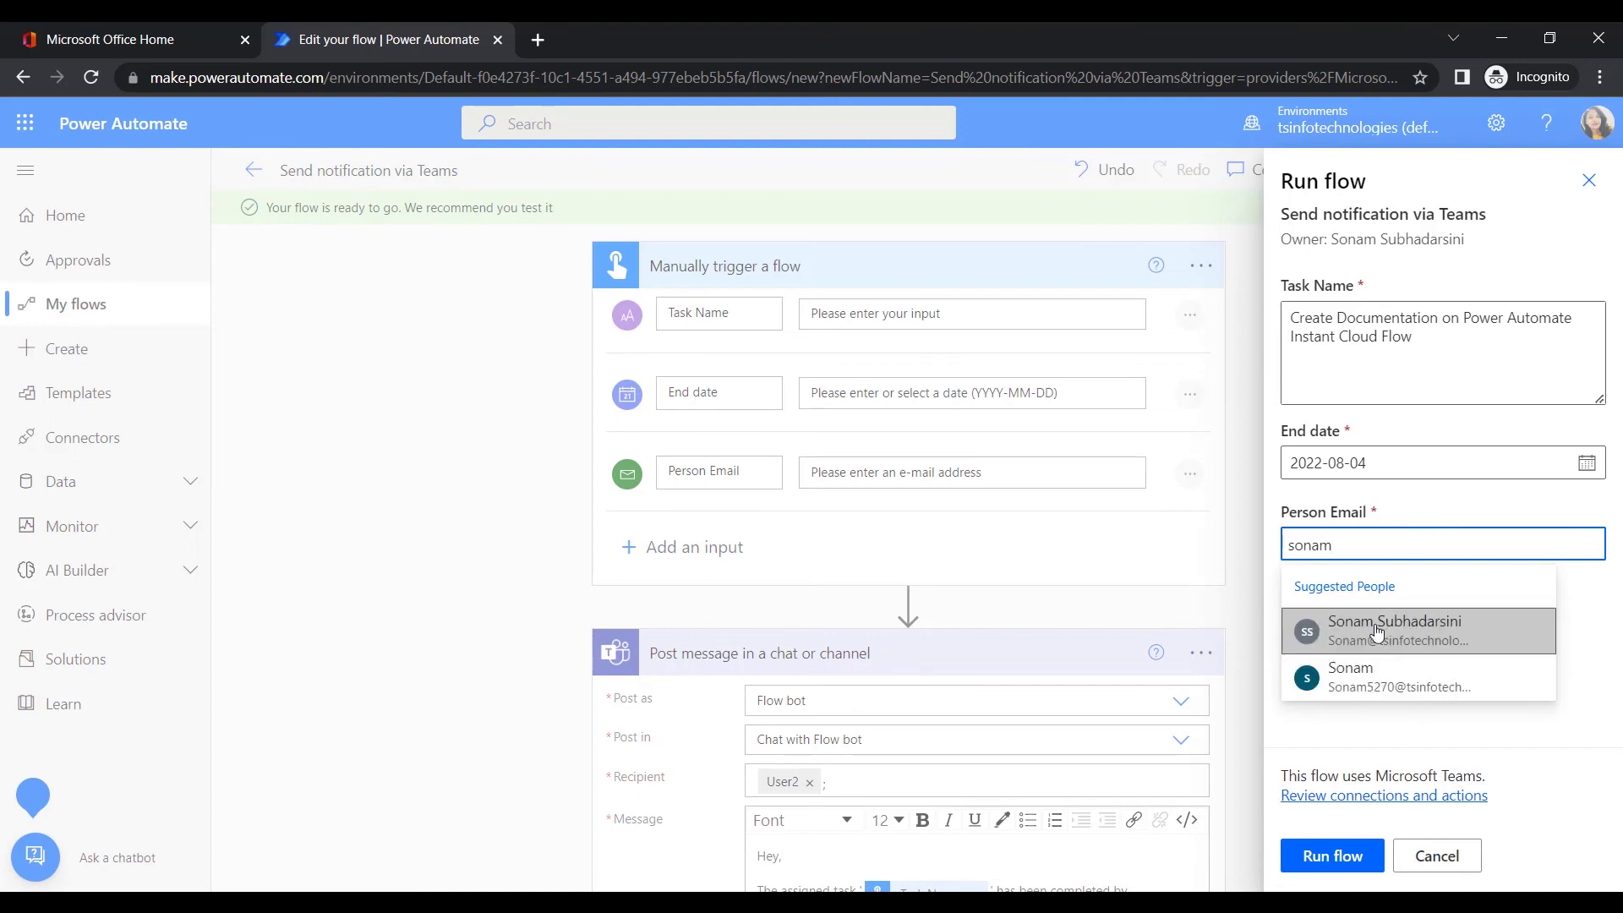
{"action": "left_click", "coordinate": [1376, 630]}
{"action": "key", "text": "BackSpace"}
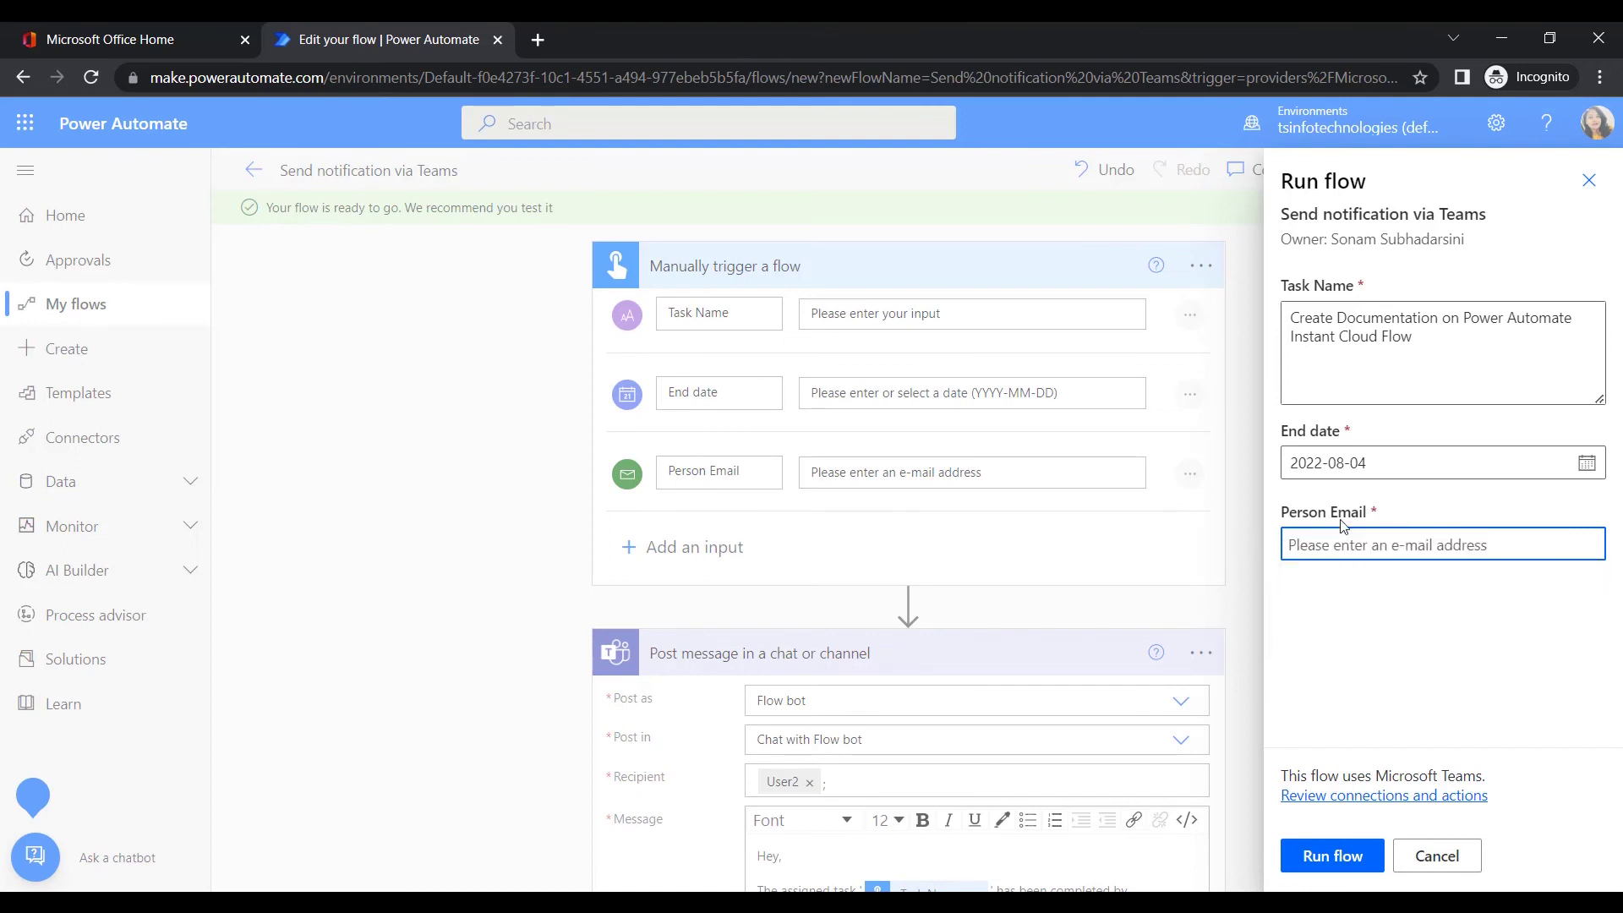
{"action": "left_click", "coordinate": [1381, 535]}
{"action": "type", "text": "sonam"}
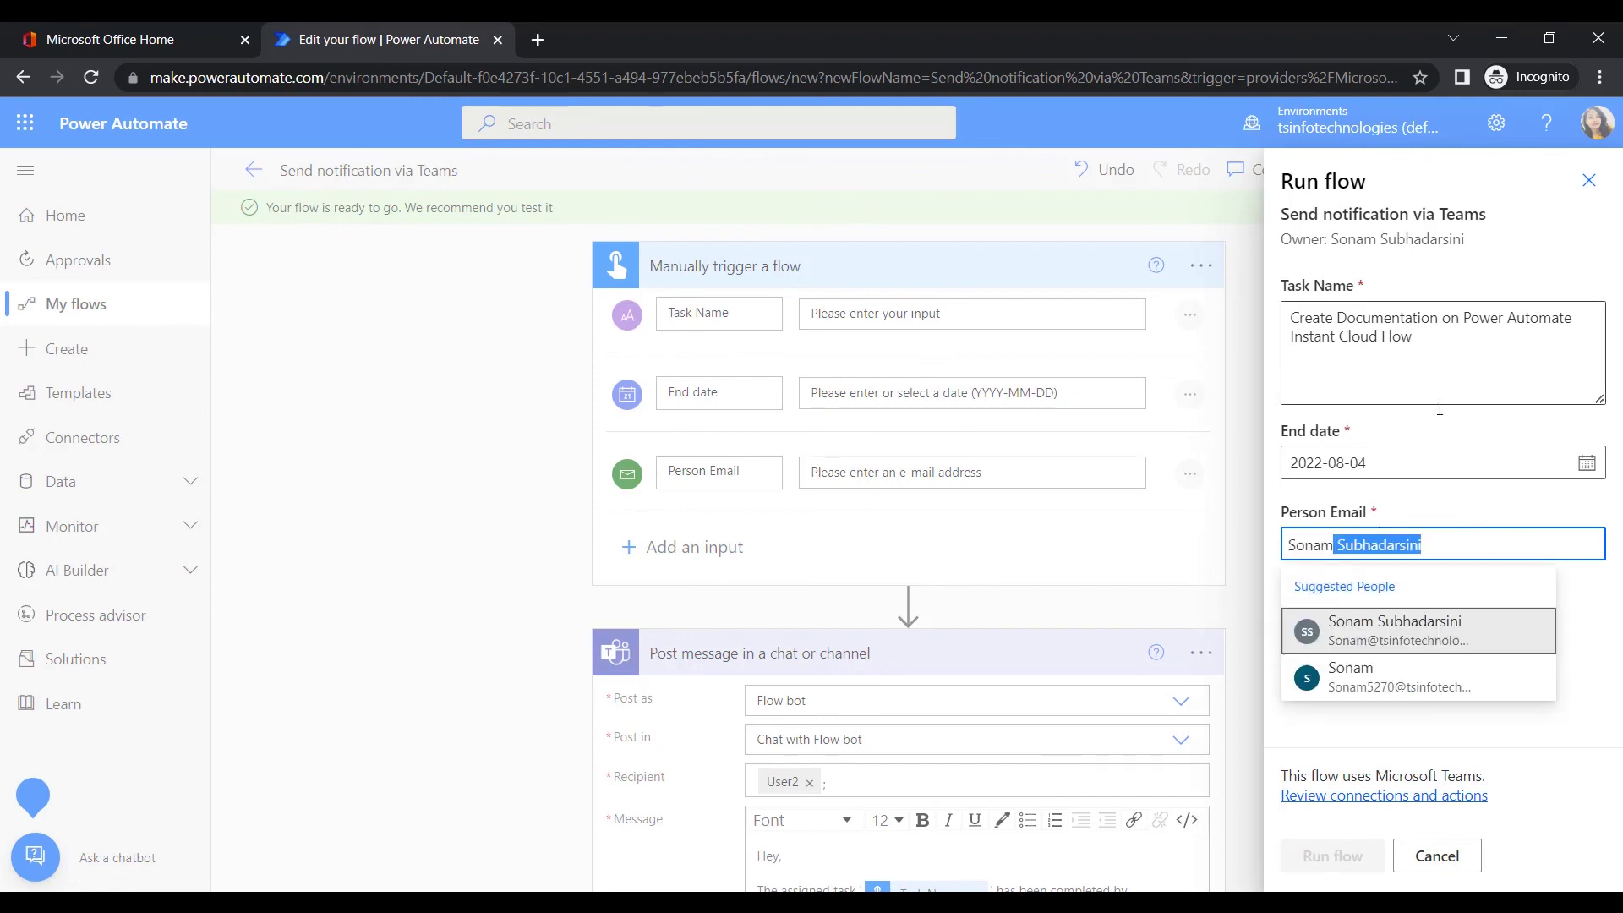
{"action": "left_click", "coordinate": [1412, 625]}
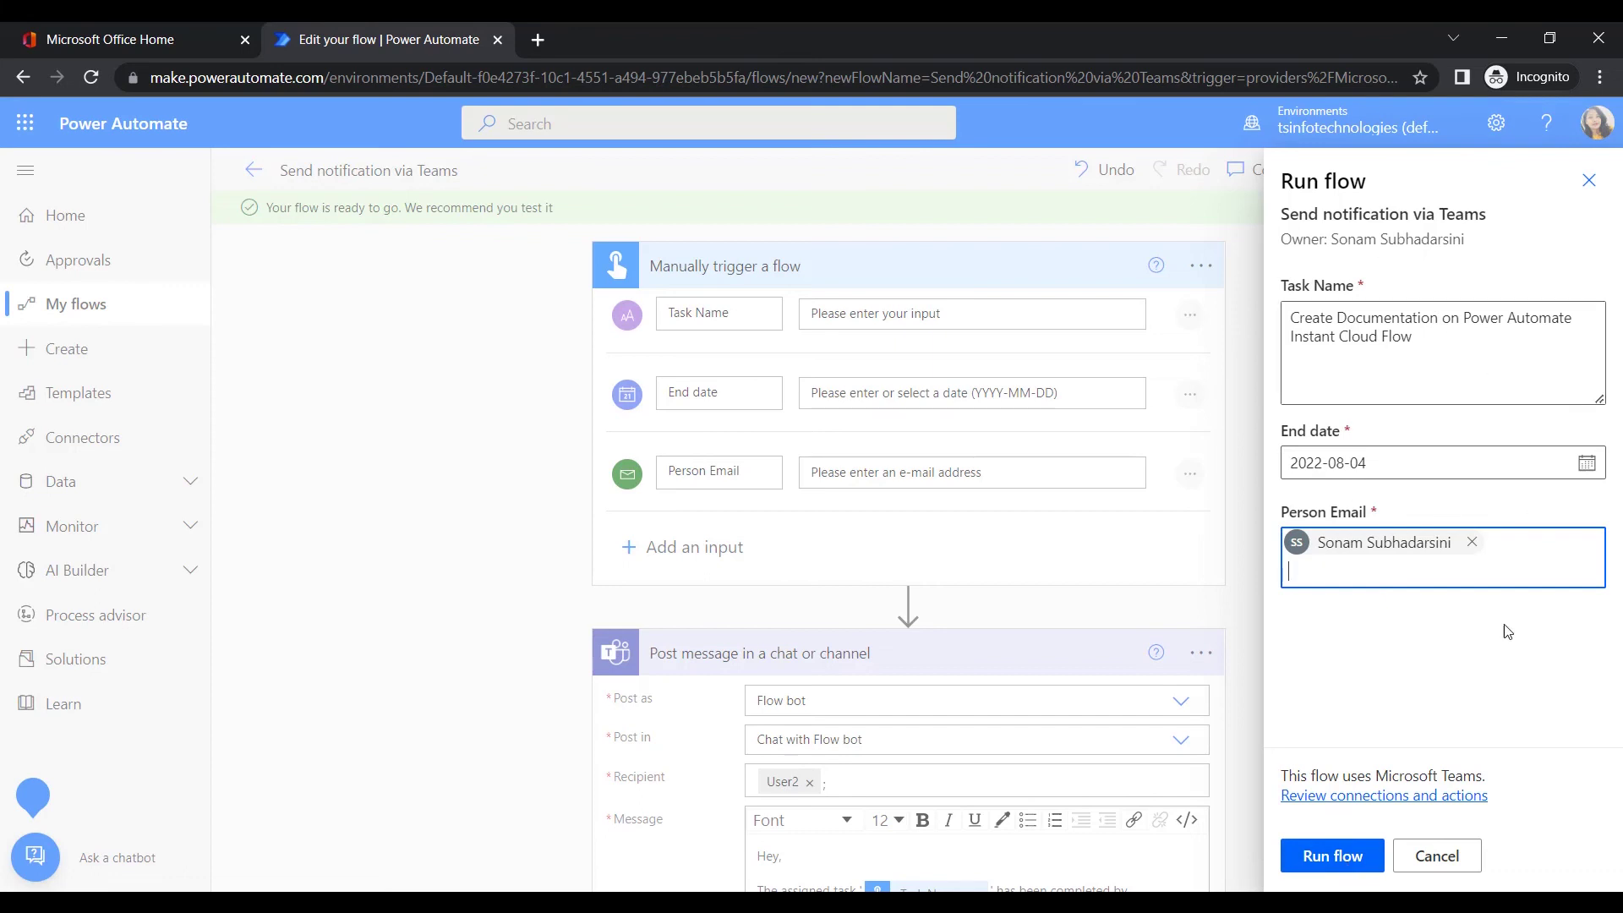
{"action": "left_click", "coordinate": [1320, 869]}
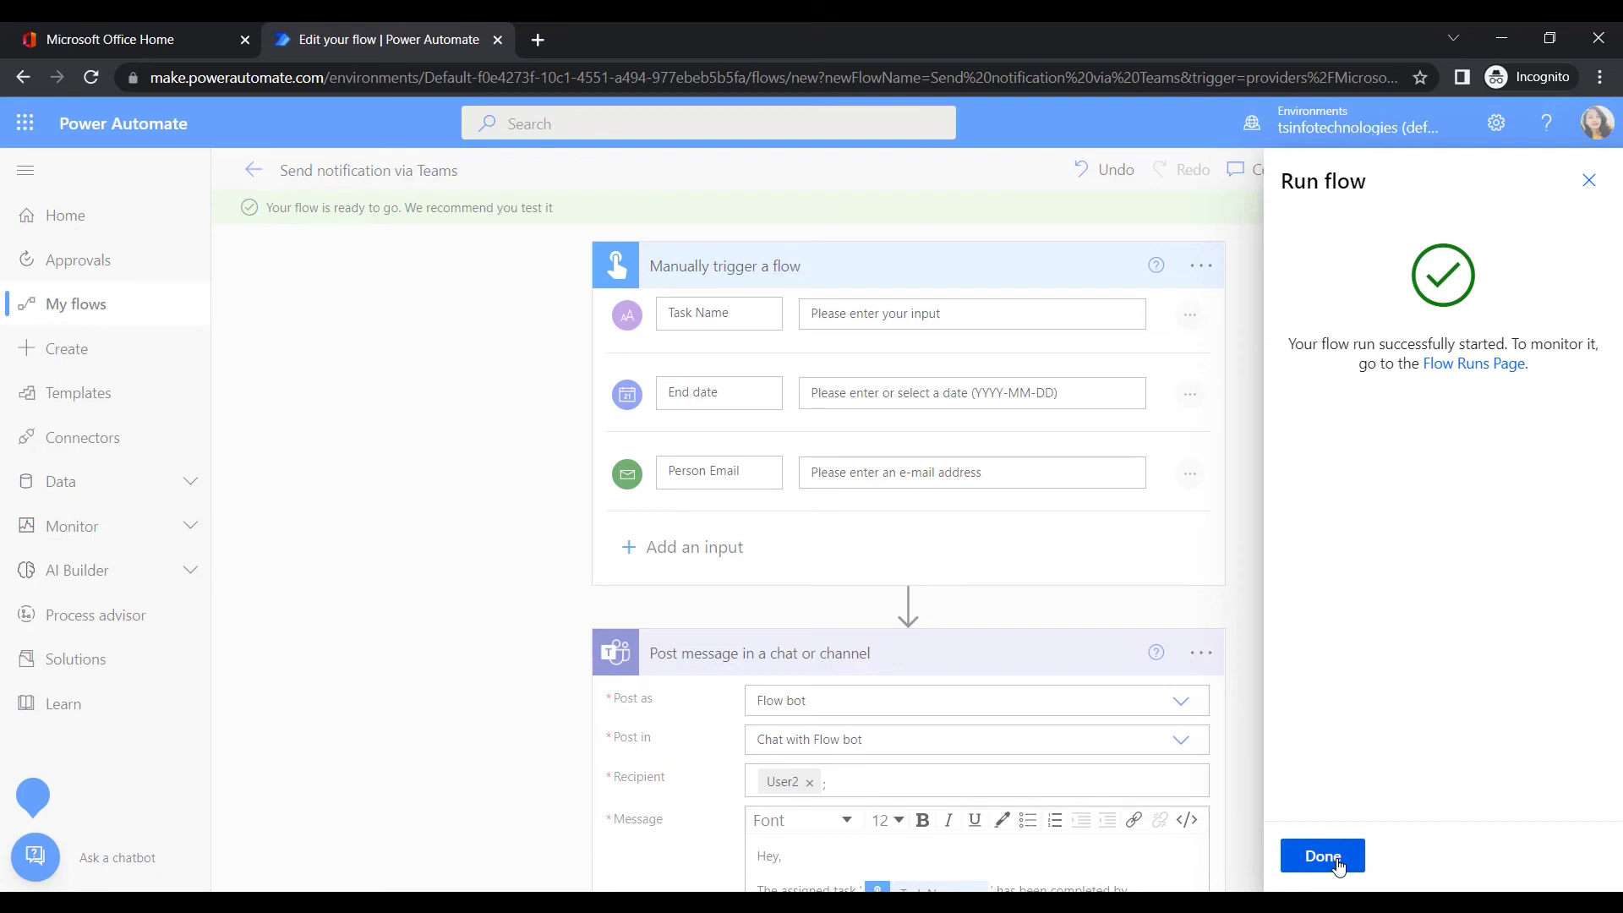
{"action": "left_click", "coordinate": [1323, 856]}
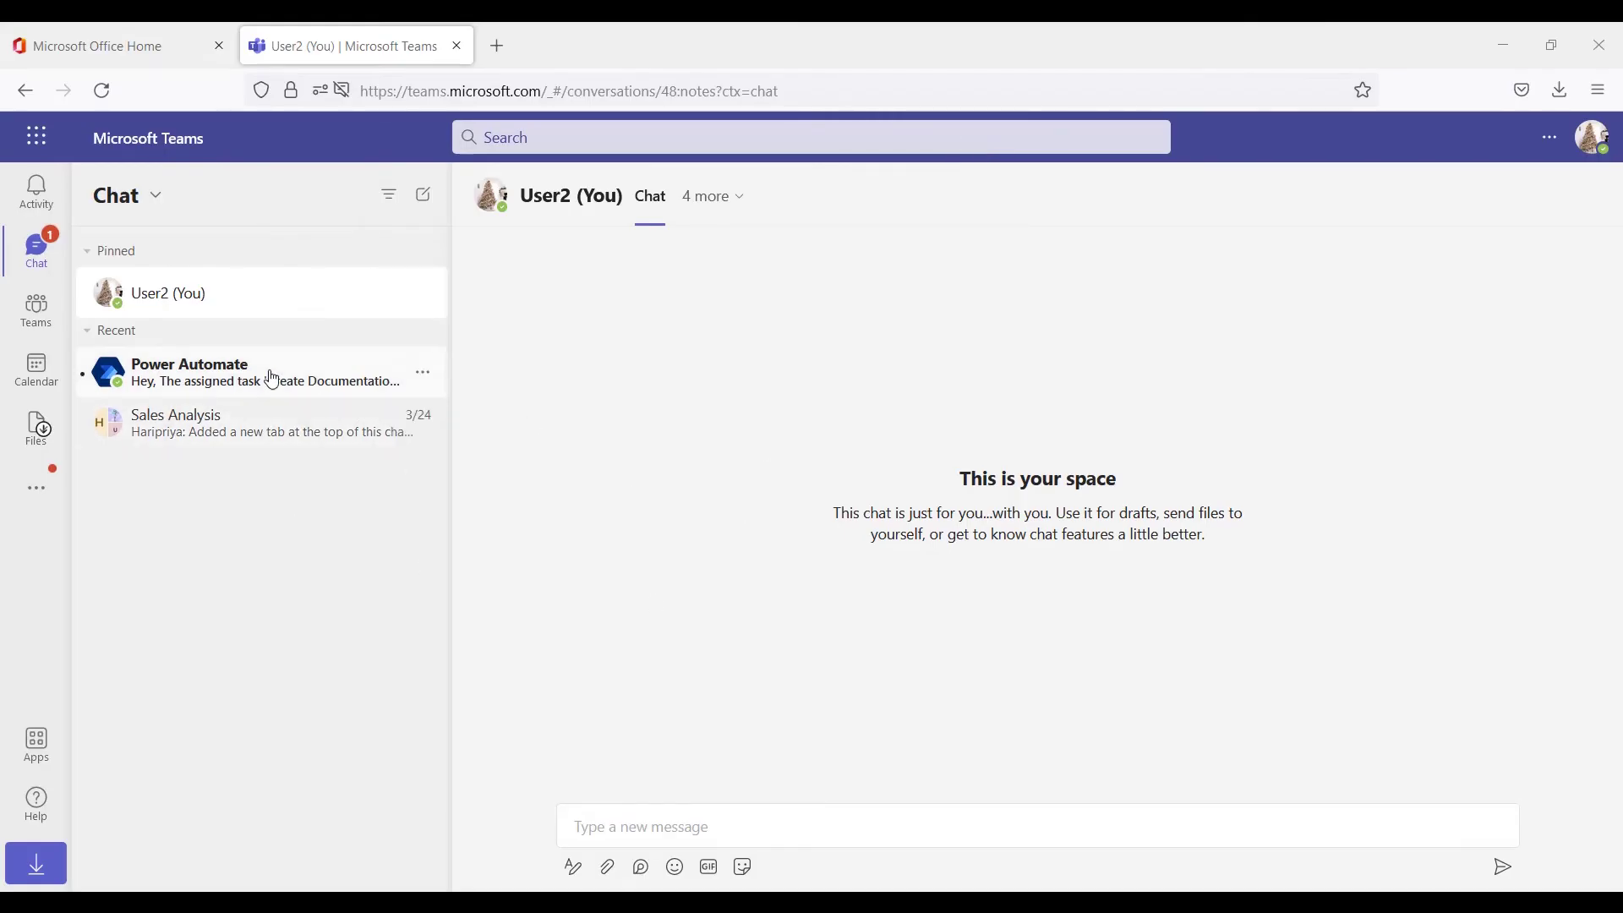
Switch to Microsoft Teams and examine the task name, person email and end date in the Power Automate chat message.
{"action": "left_click", "coordinate": [165, 389]}
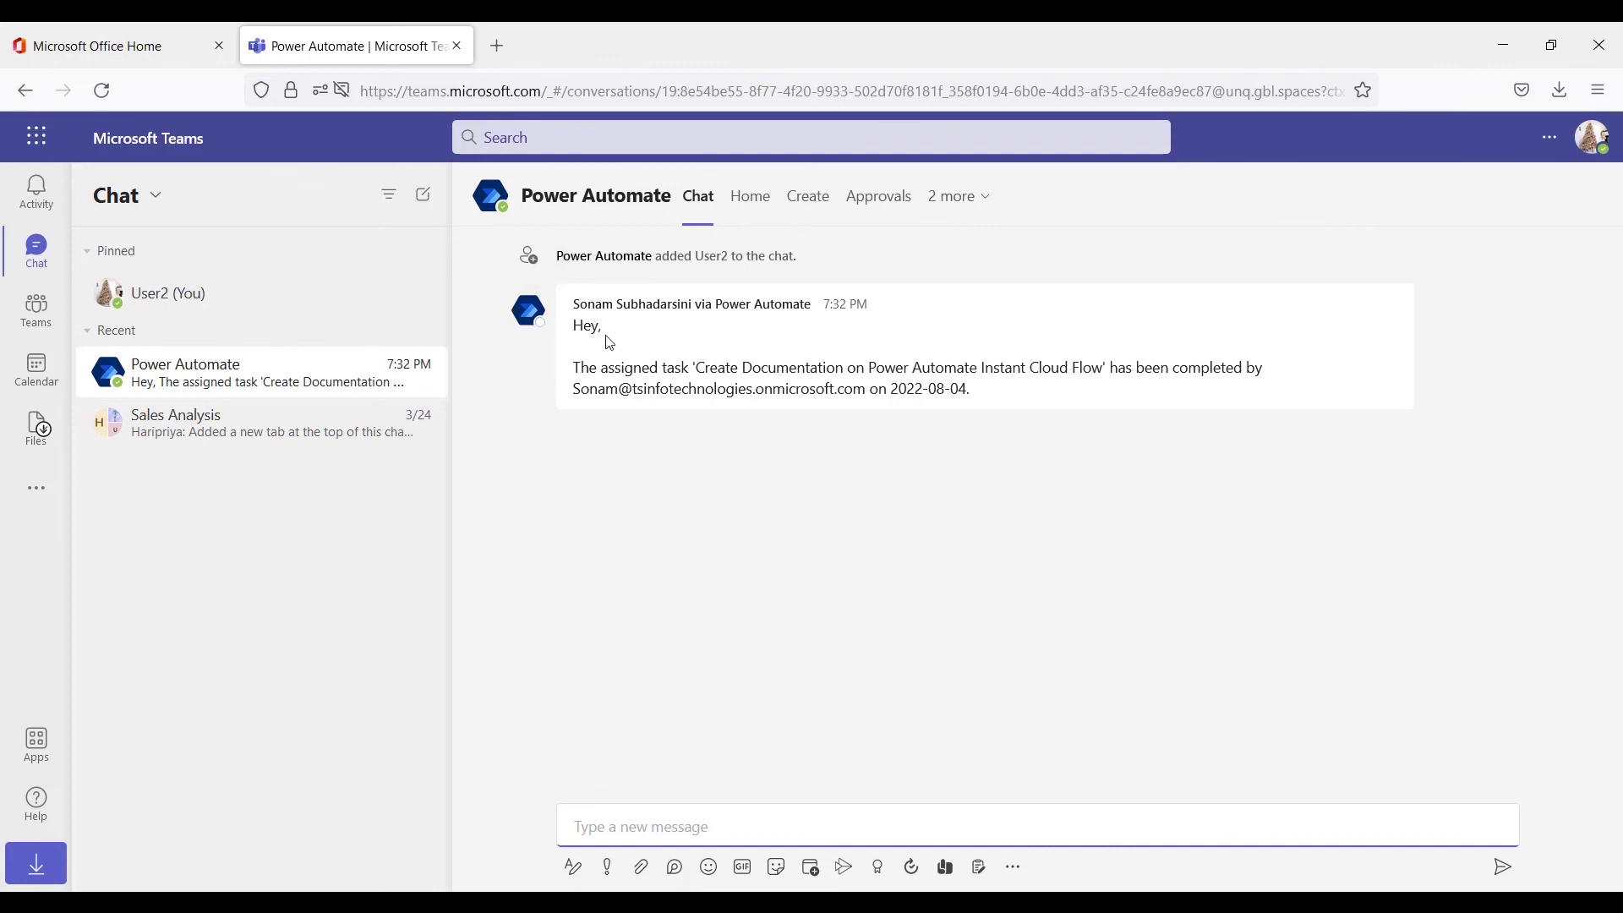
{"action": "mouse_move", "coordinate": [775, 359]}
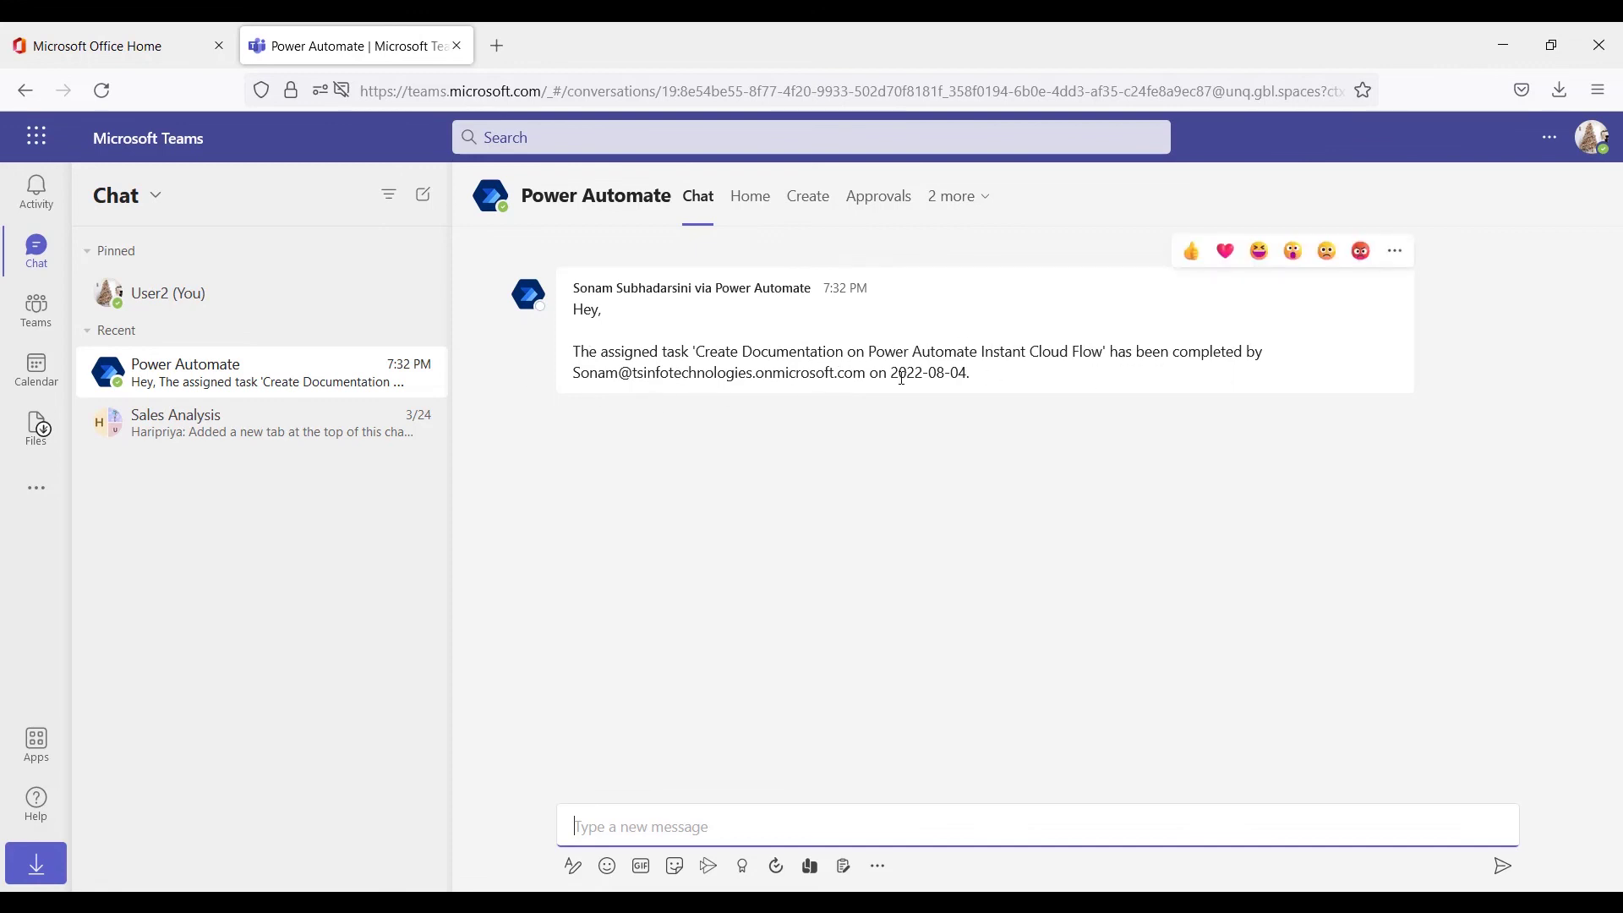
{"action": "left_click_drag", "start_coordinate": [879, 376], "coordinate": [573, 373]}
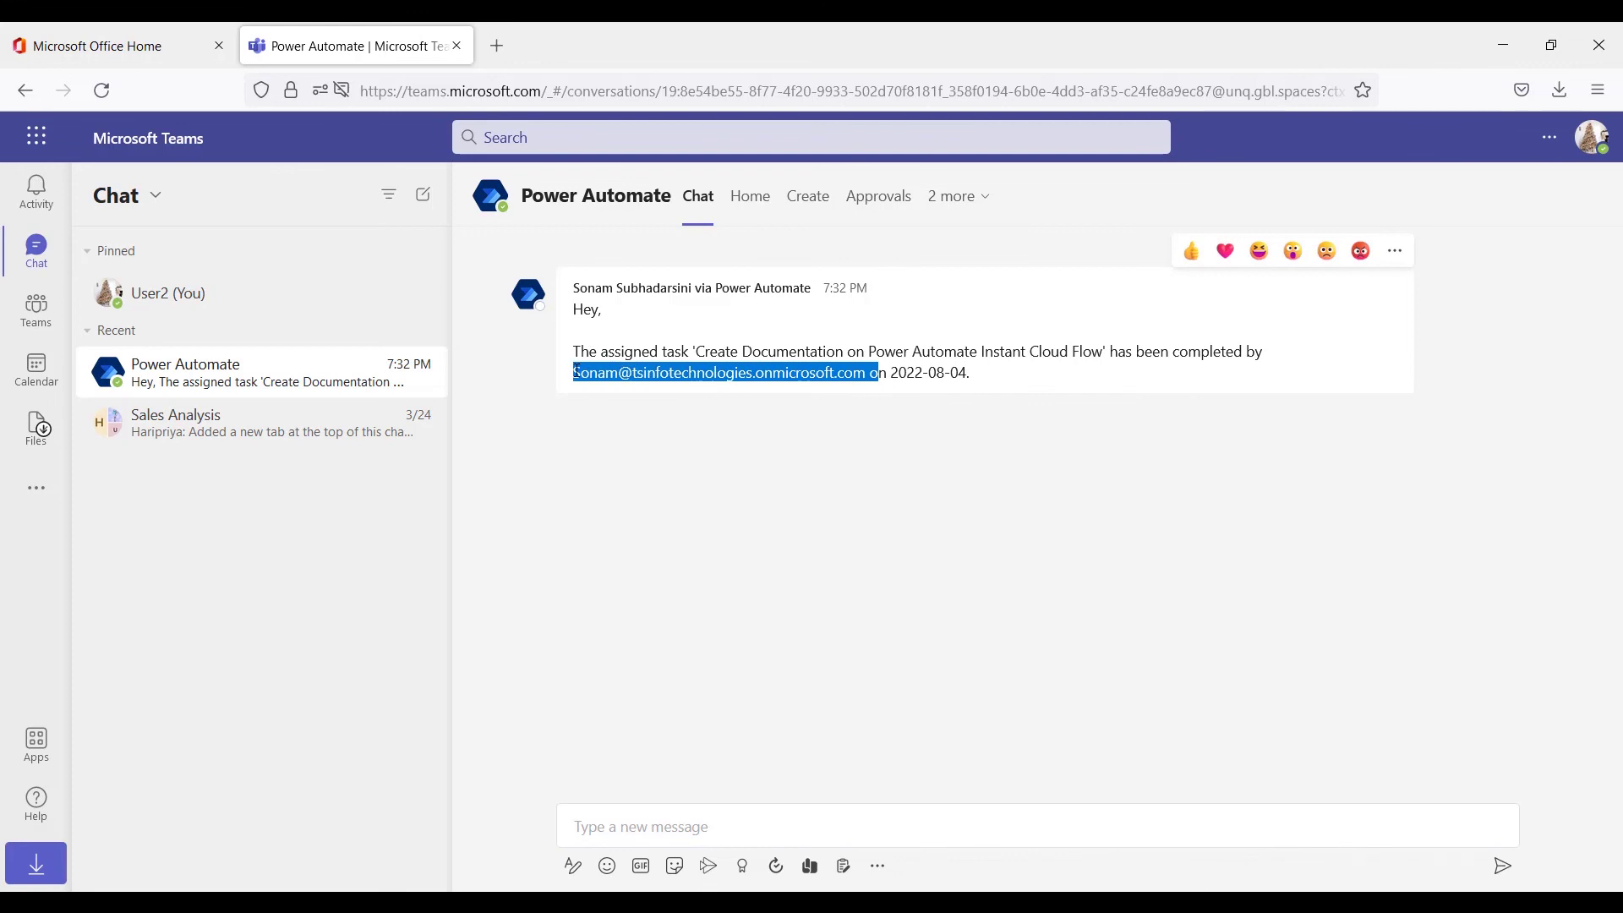
{"action": "left_click", "coordinate": [853, 375]}
{"action": "left_click_drag", "start_coordinate": [866, 375], "coordinate": [553, 283]}
{"action": "left_click", "coordinate": [869, 375]}
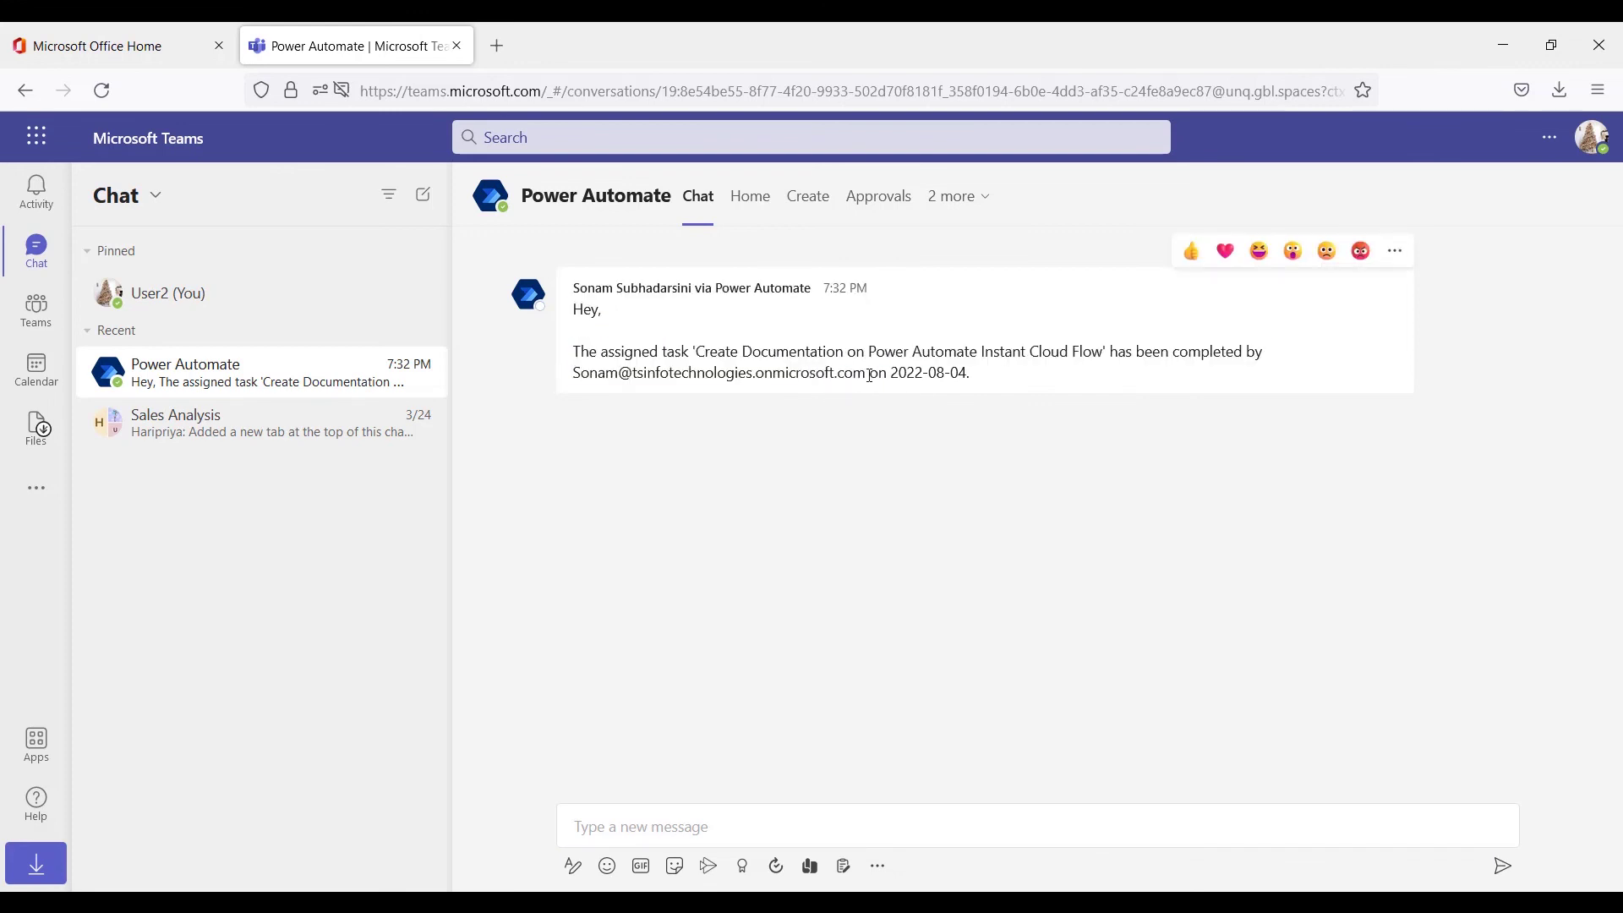
{"action": "left_click_drag", "start_coordinate": [892, 373], "coordinate": [971, 385]}
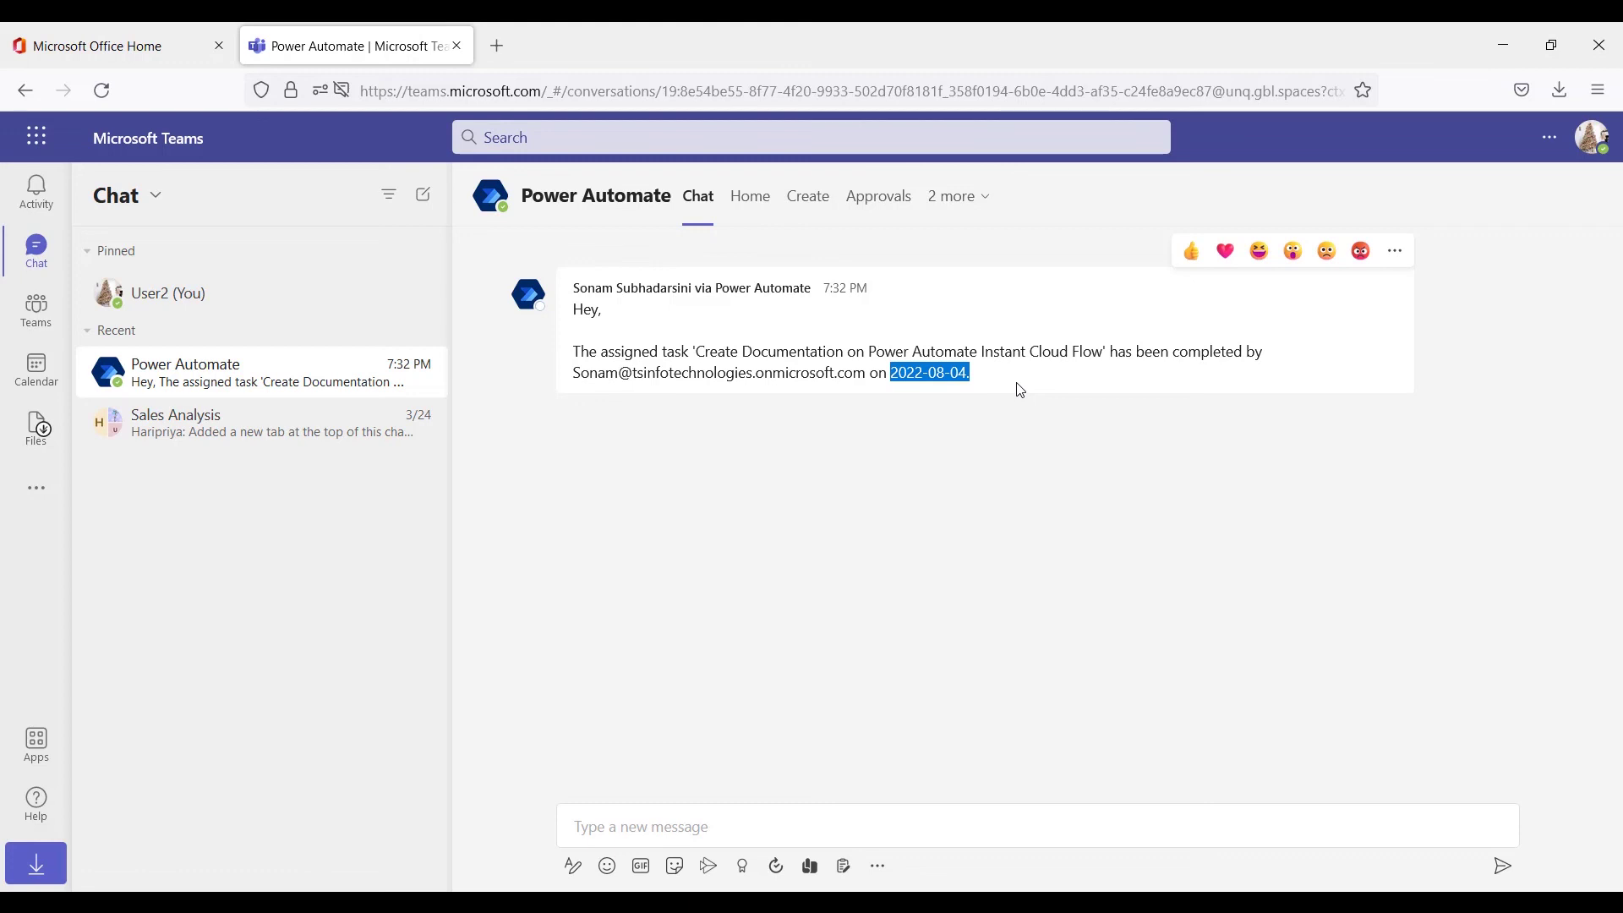
{"action": "left_click", "coordinate": [1280, 462]}
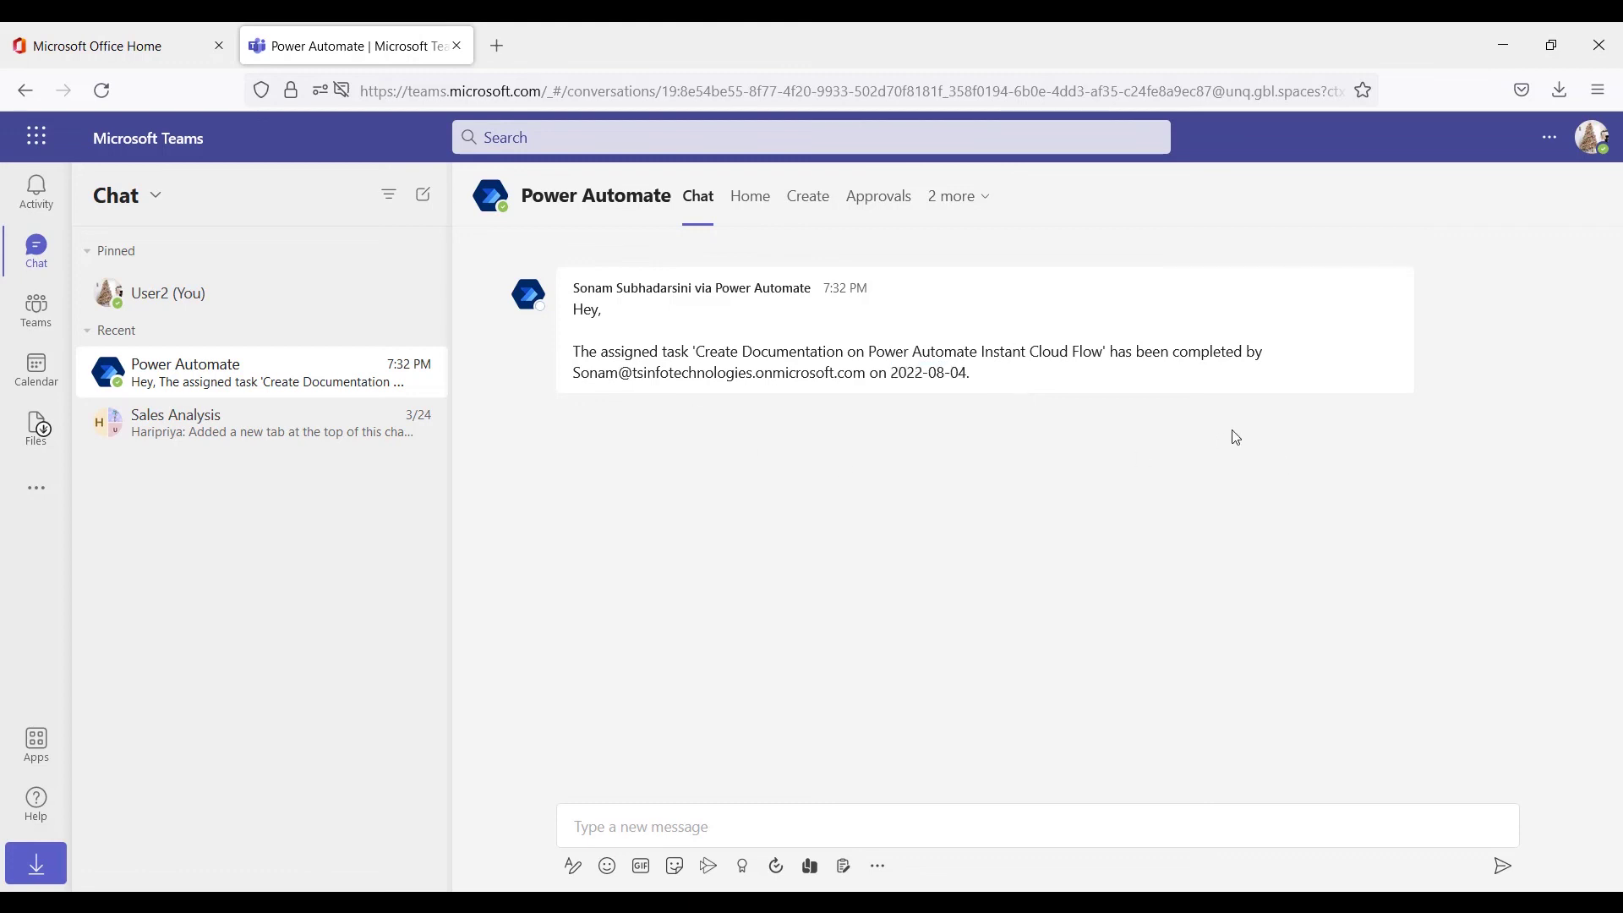